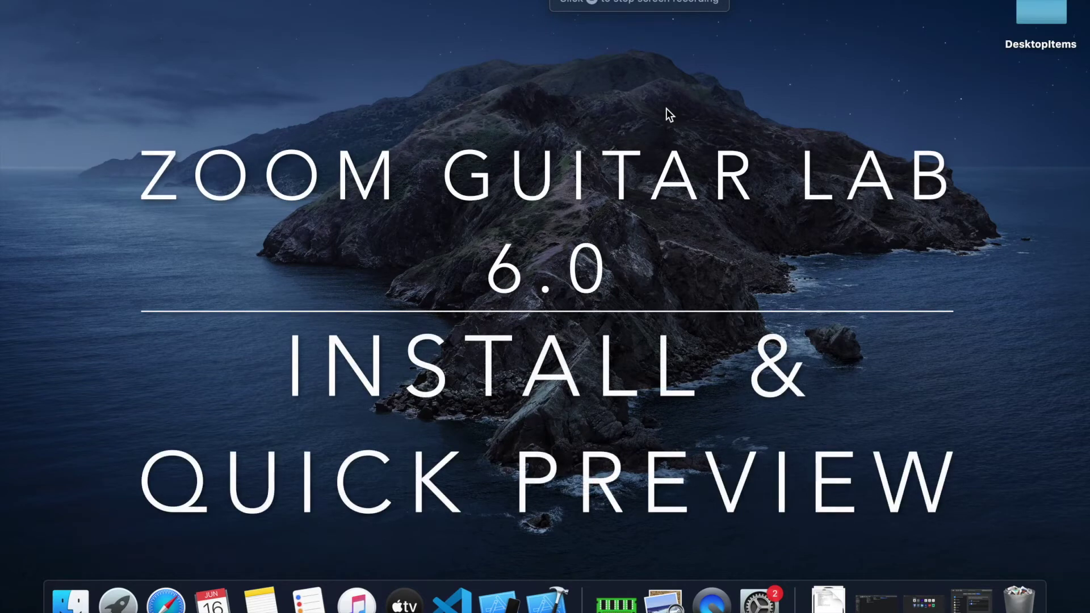
Step: Launch Safari, load zoom.co.jp, and start a site search for g1x four
click(171, 601)
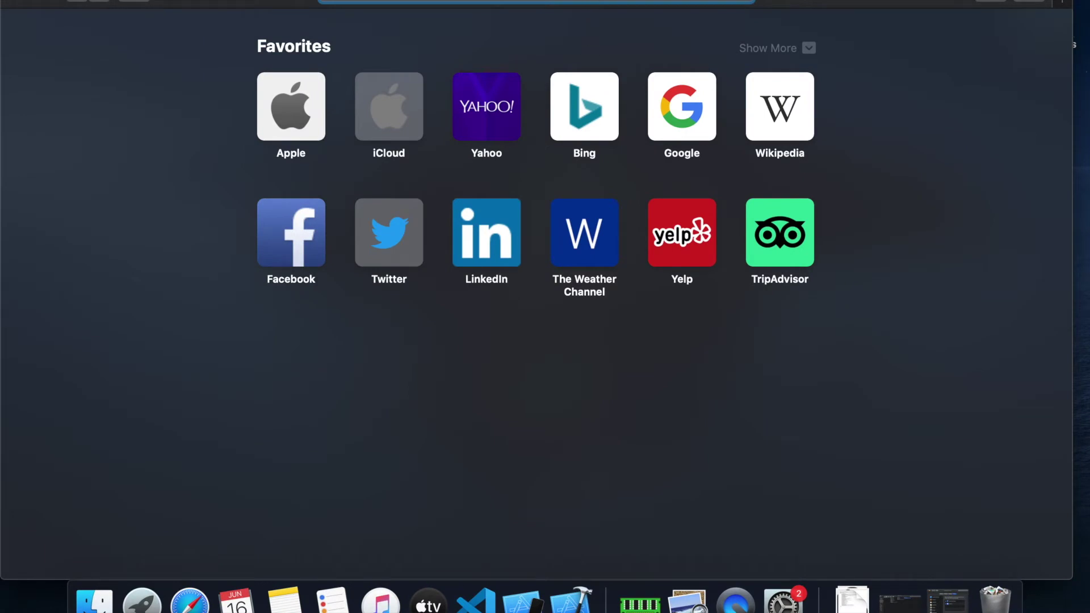
text(zoom.co.)
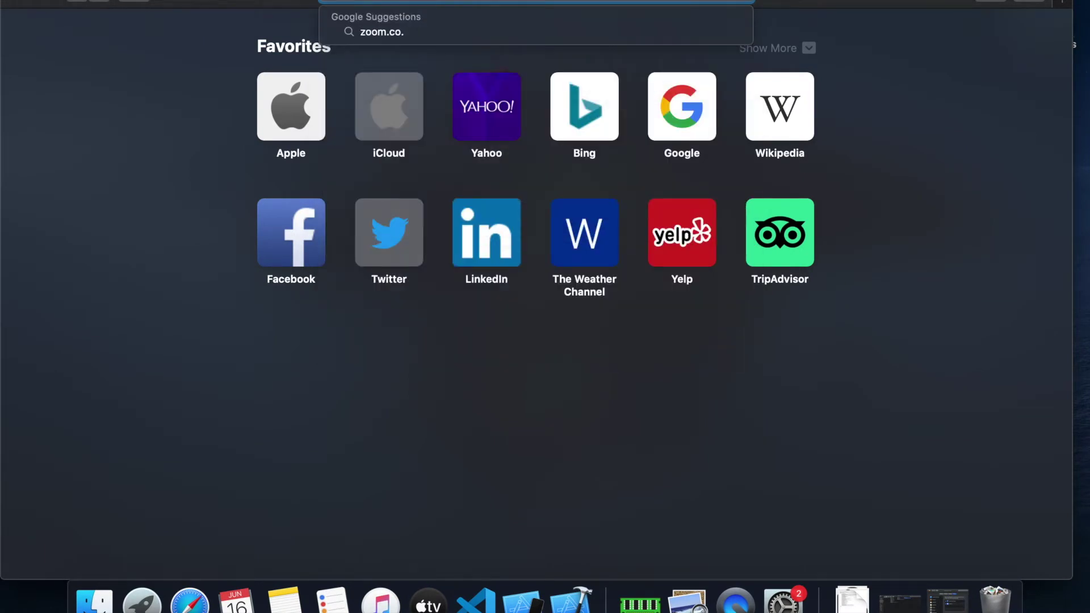
text(jp)
key(Return)
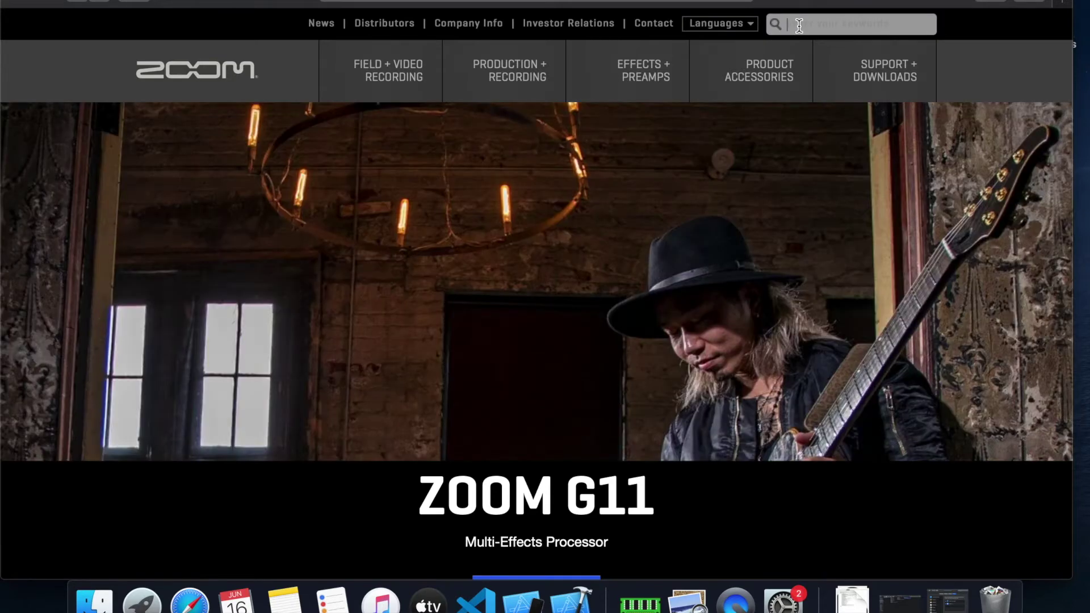
click(798, 26)
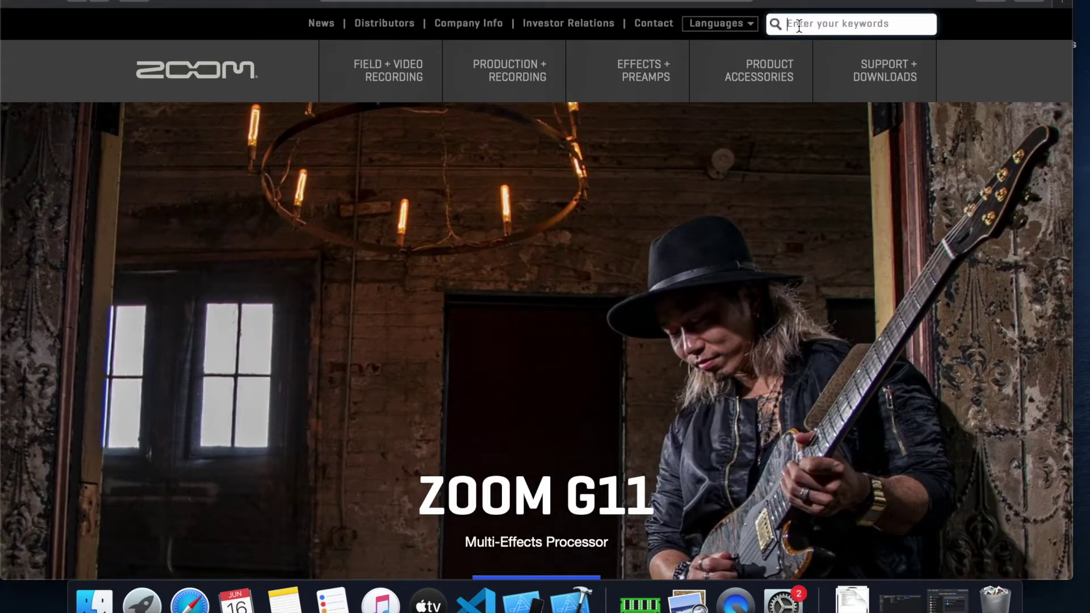
text(g1)
text(x)
text( four)
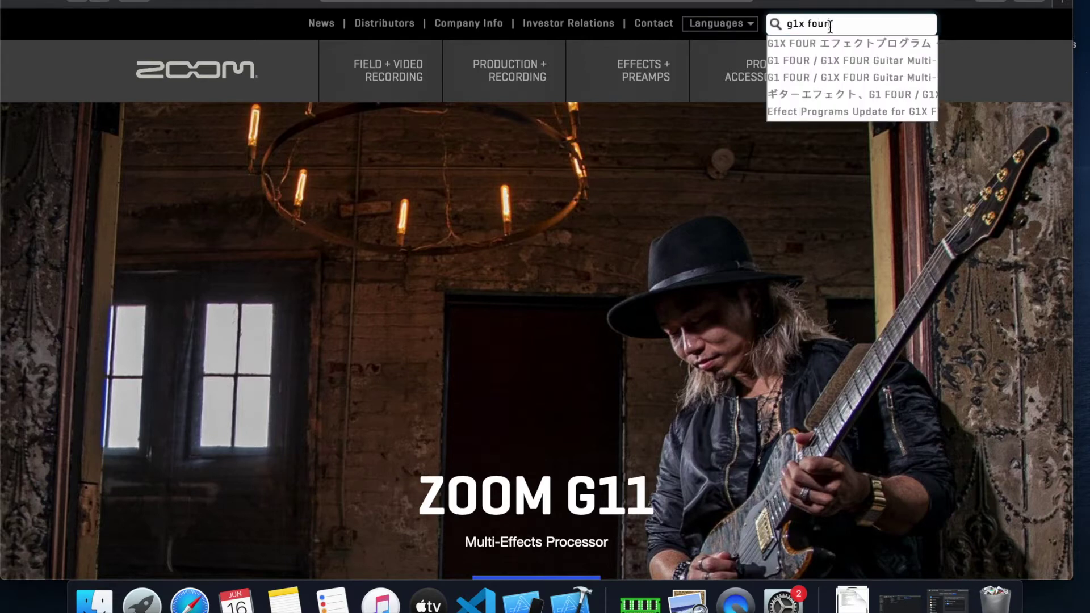
Step: Open the G1 FOUR / G1X FOUR product page from the search suggestions
click(920, 61)
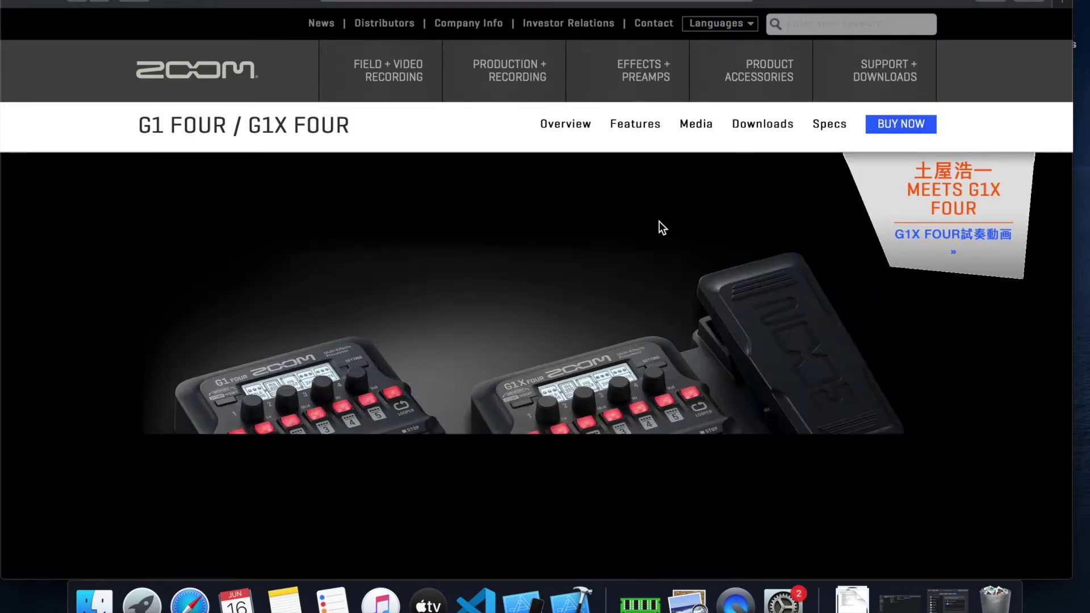
scroll(656, 222, down, 5)
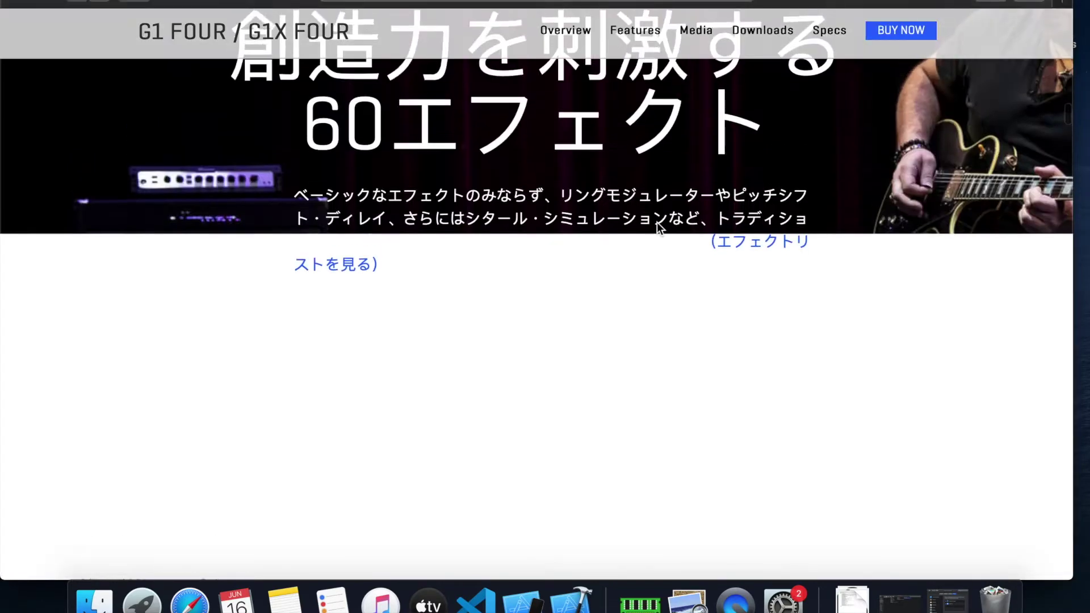
scroll(656, 229, down, 2)
scroll(656, 229, down, 5)
scroll(656, 229, down, 5)
scroll(657, 229, down, 5)
scroll(656, 228, down, 5)
scroll(656, 229, down, 3)
scroll(656, 228, down, 5)
scroll(656, 222, down, 5)
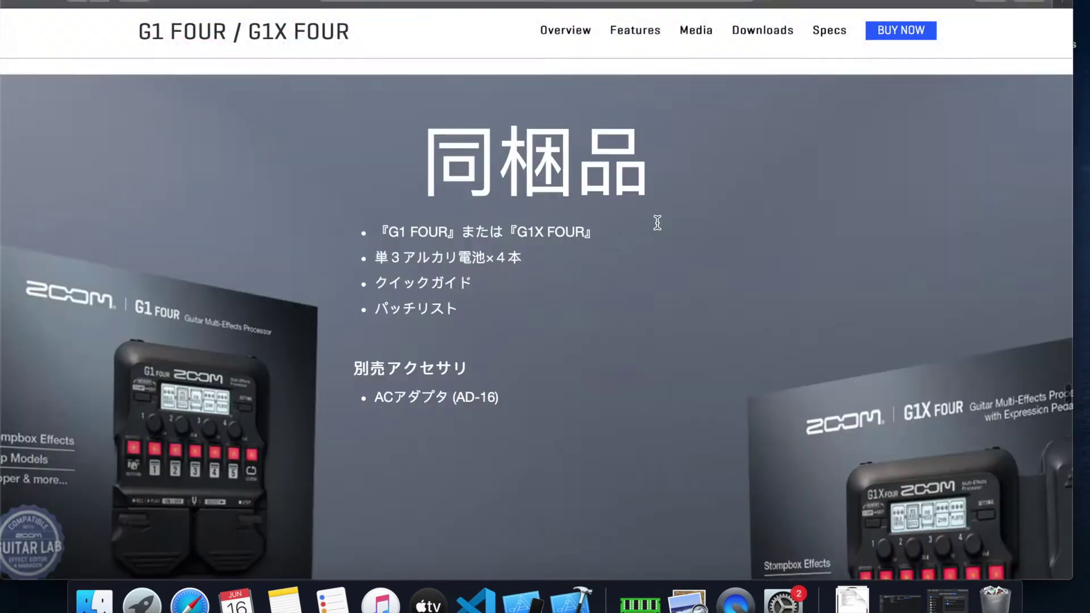
scroll(656, 222, down, 5)
scroll(657, 223, down, 5)
scroll(656, 222, down, 3)
scroll(656, 223, down, 2)
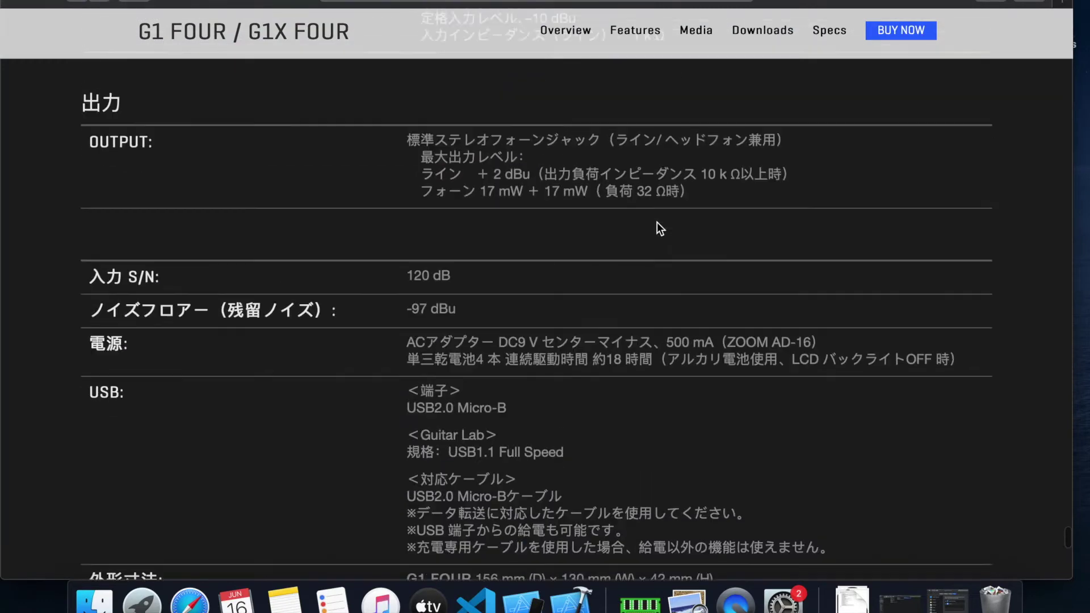
scroll(657, 223, up, 10)
scroll(656, 222, up, 3)
scroll(656, 222, up, 3)
scroll(657, 229, up, 3)
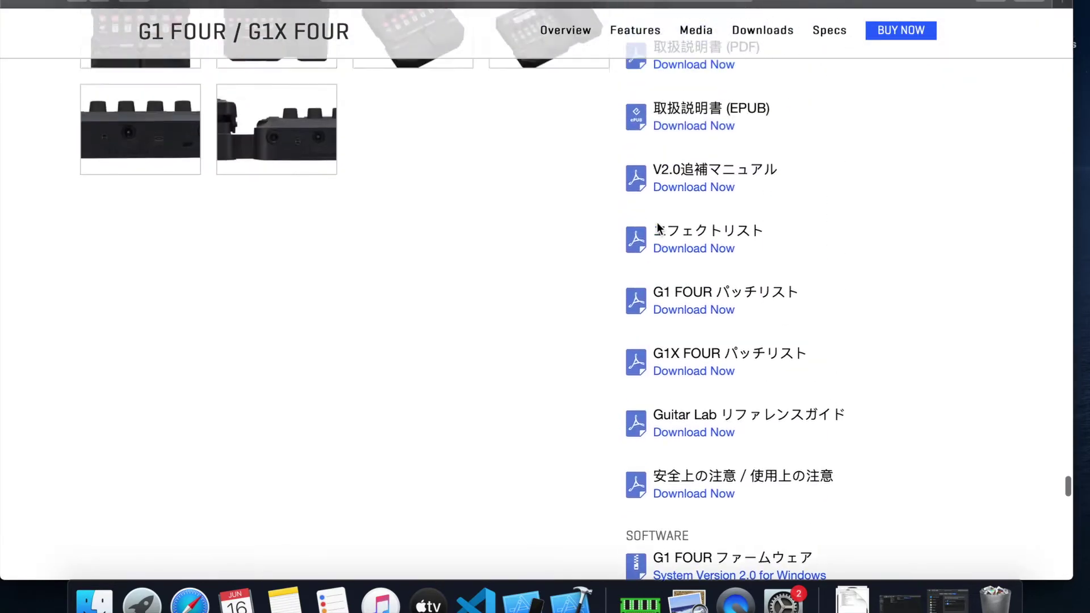
scroll(656, 228, up, 3)
scroll(657, 222, down, 2)
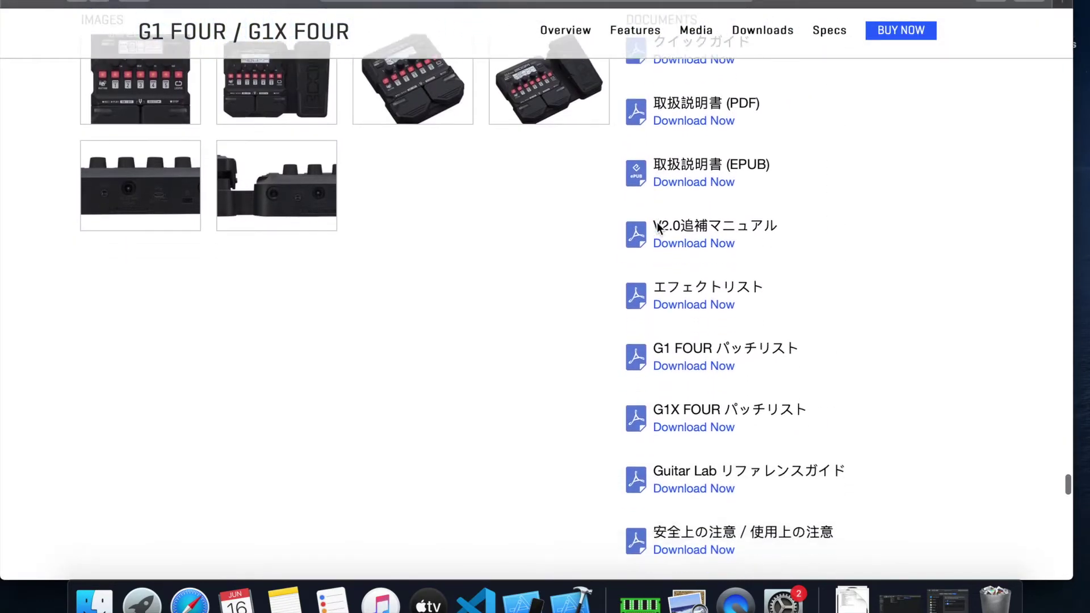
scroll(657, 222, down, 2)
scroll(657, 222, down, 2)
scroll(657, 221, down, 2)
scroll(656, 228, down, 1)
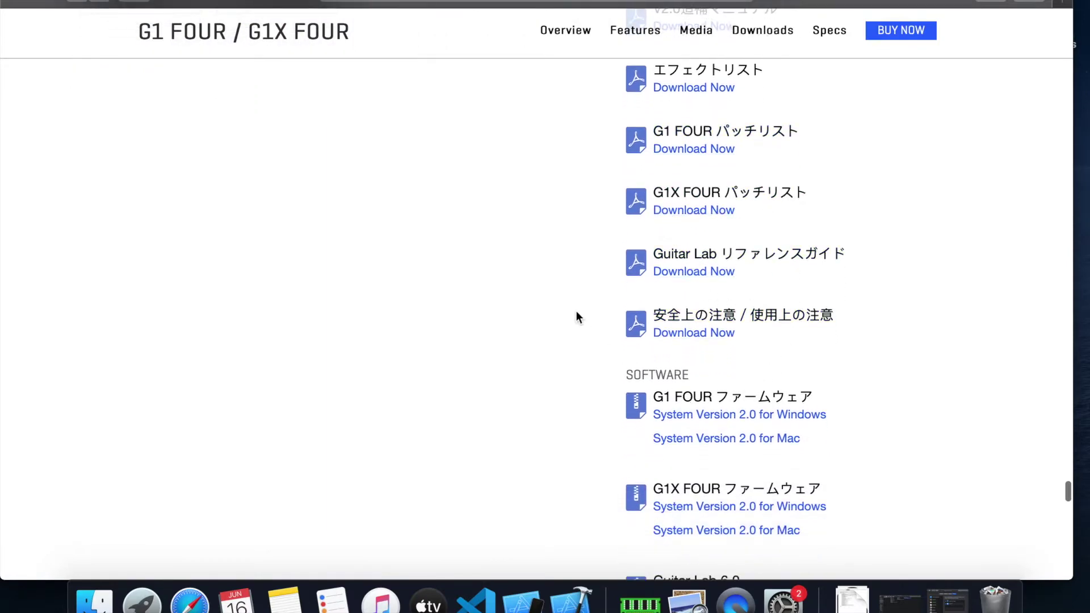
scroll(575, 312, down, 3)
scroll(575, 312, down, 2)
scroll(576, 311, up, 3)
scroll(576, 316, up, 1)
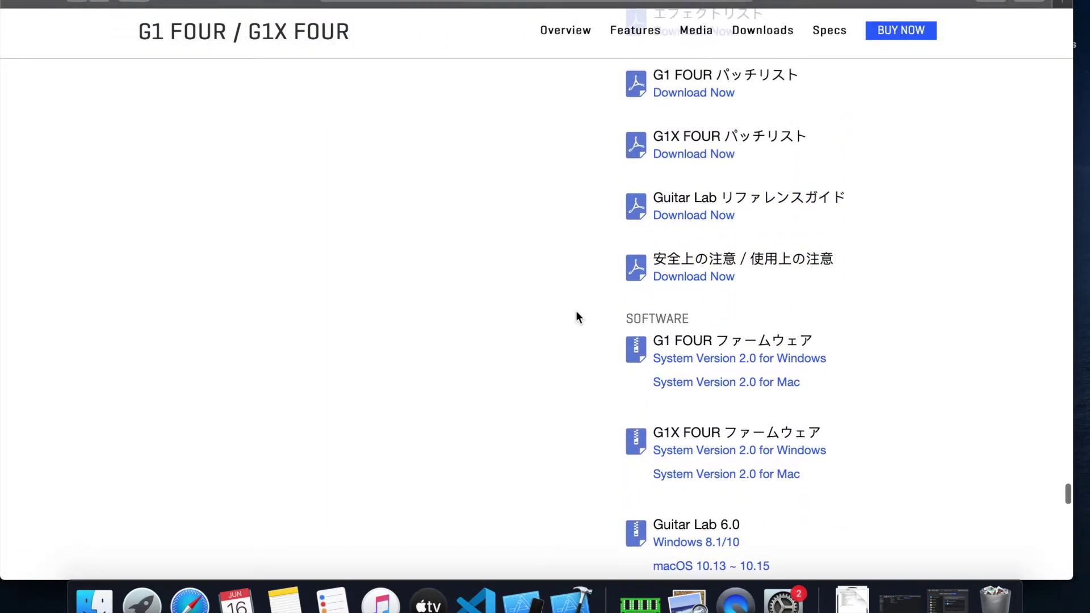
scroll(576, 315, down, 2)
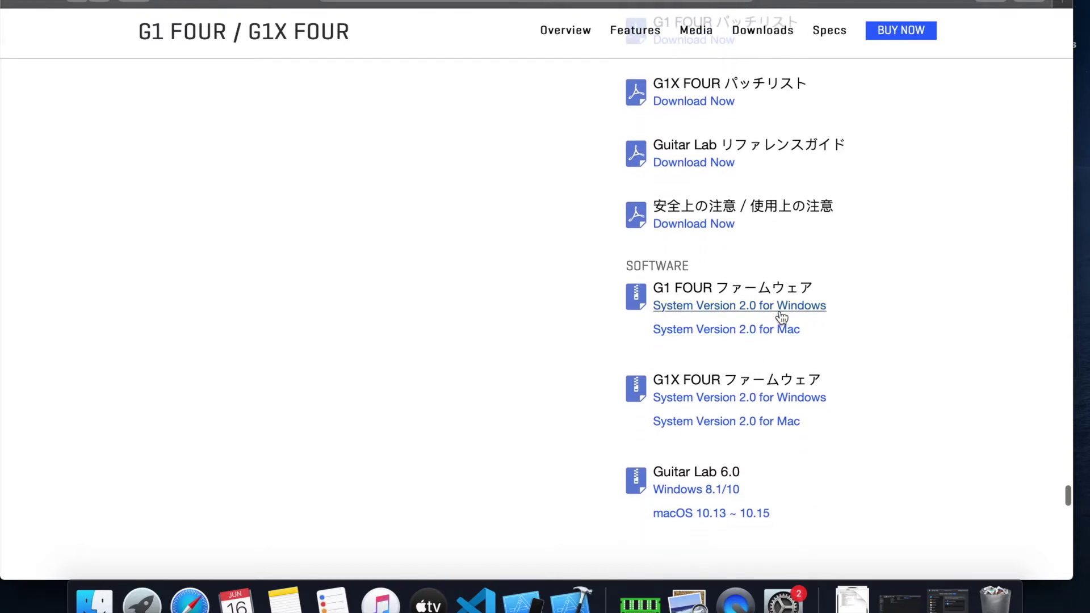
scroll(557, 348, down, 2)
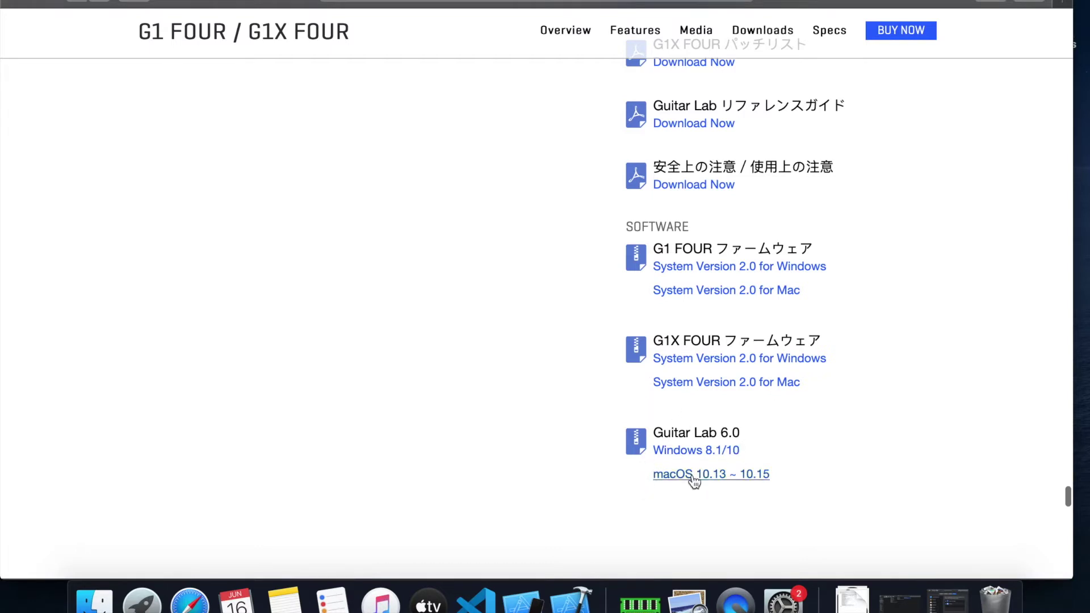
scroll(496, 396, down, 2)
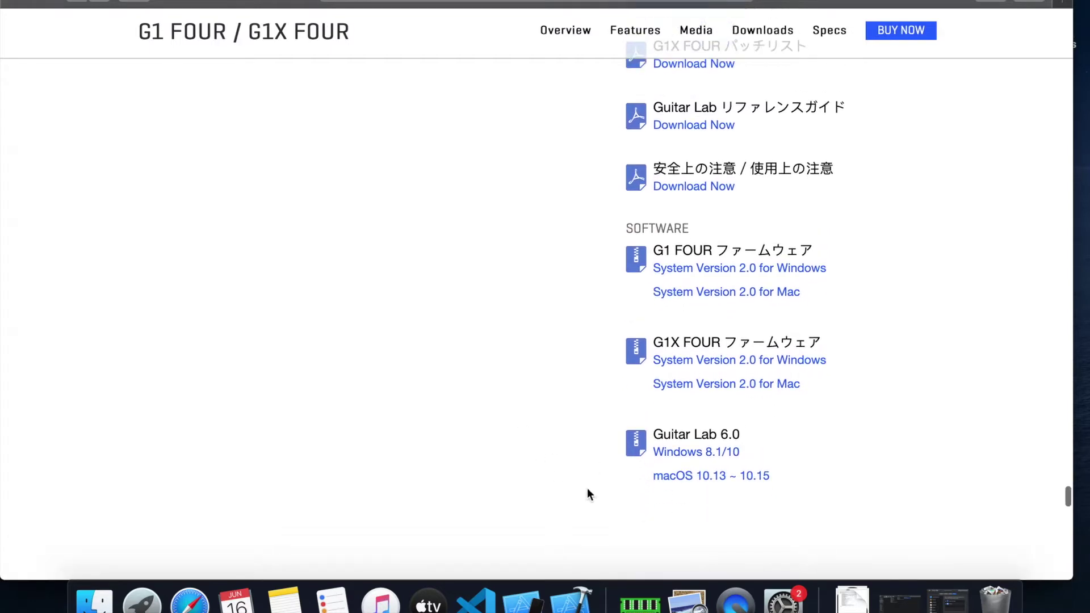
Step: Download Guitar Lab 6.0 for macOS 10.13–10.15, allowing zoom.co.jp downloads, and watch it finish
click(710, 484)
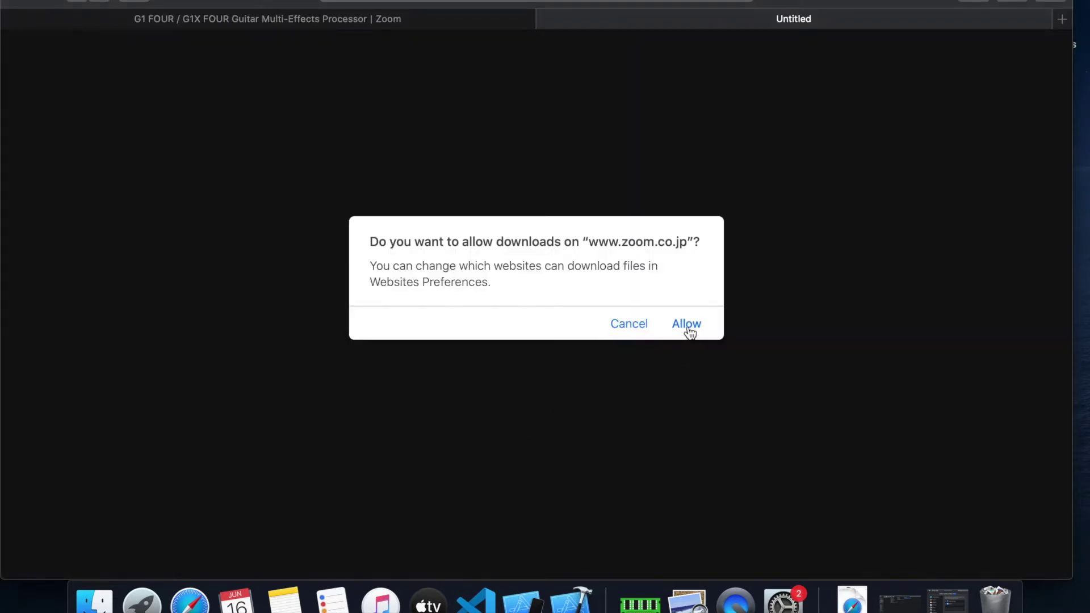
click(687, 325)
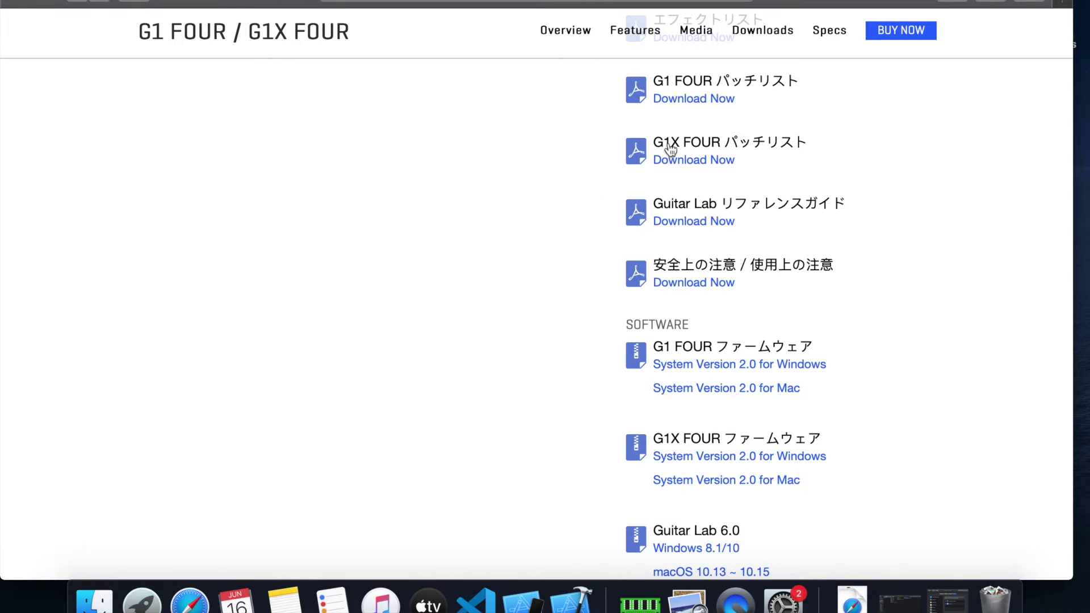
click(956, 2)
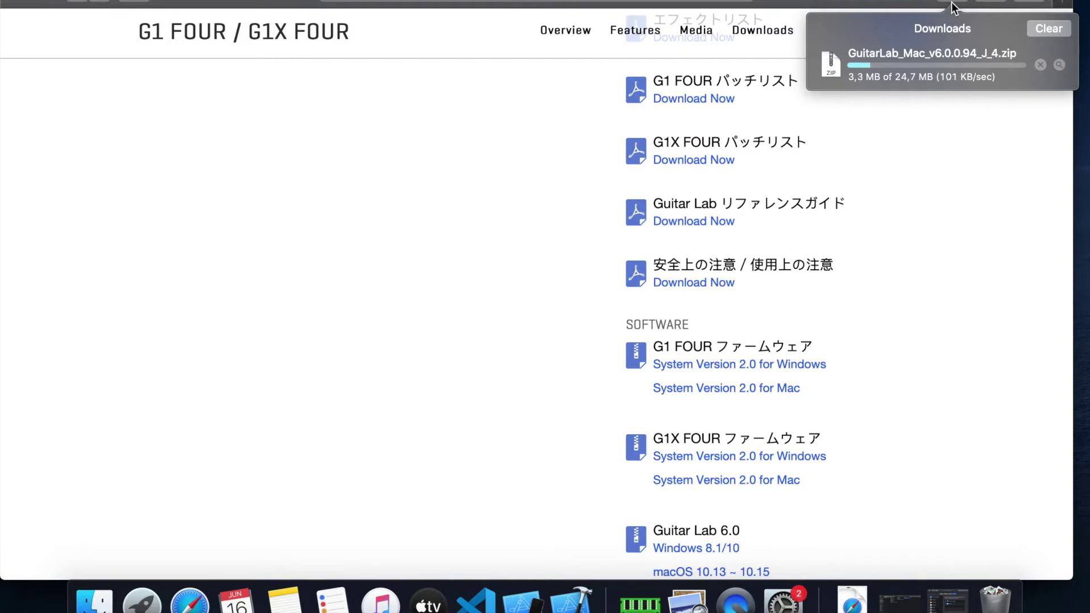
scroll(909, 52, down, 3)
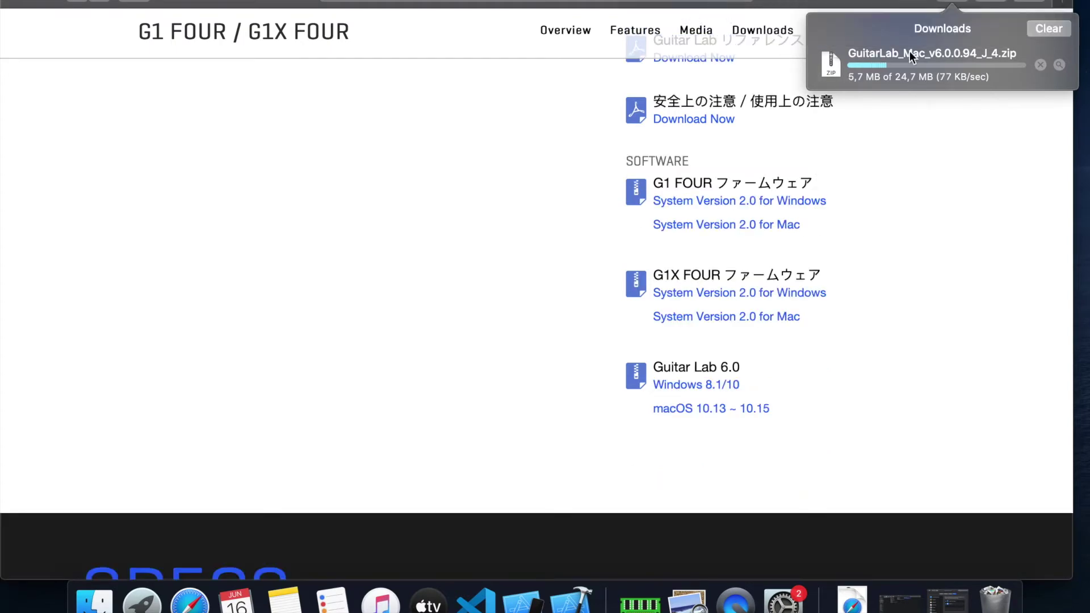
click(445, 253)
scroll(445, 253, up, 5)
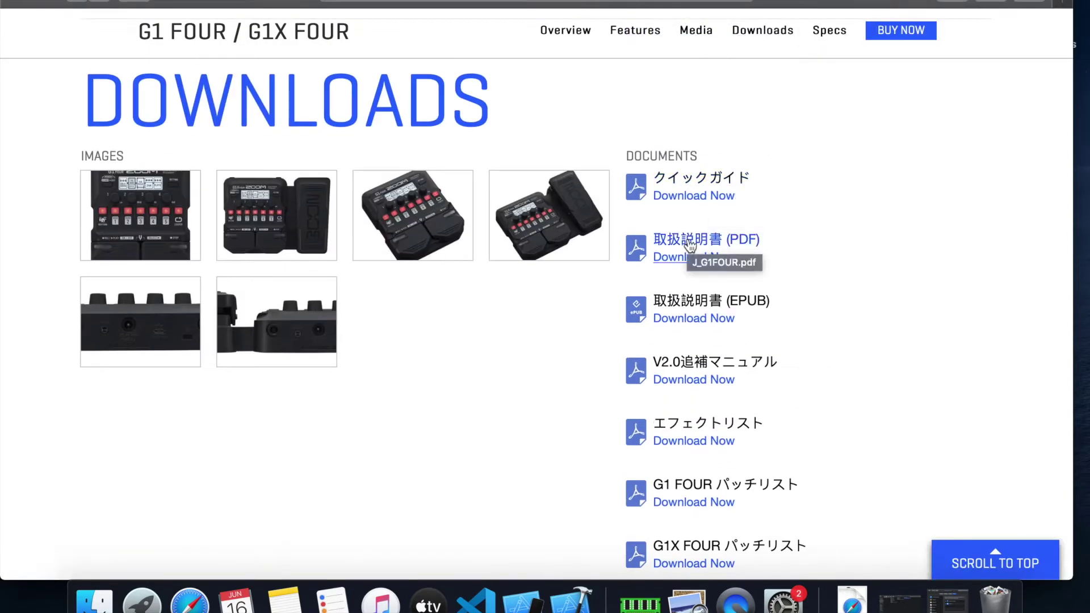
scroll(706, 256, down, 5)
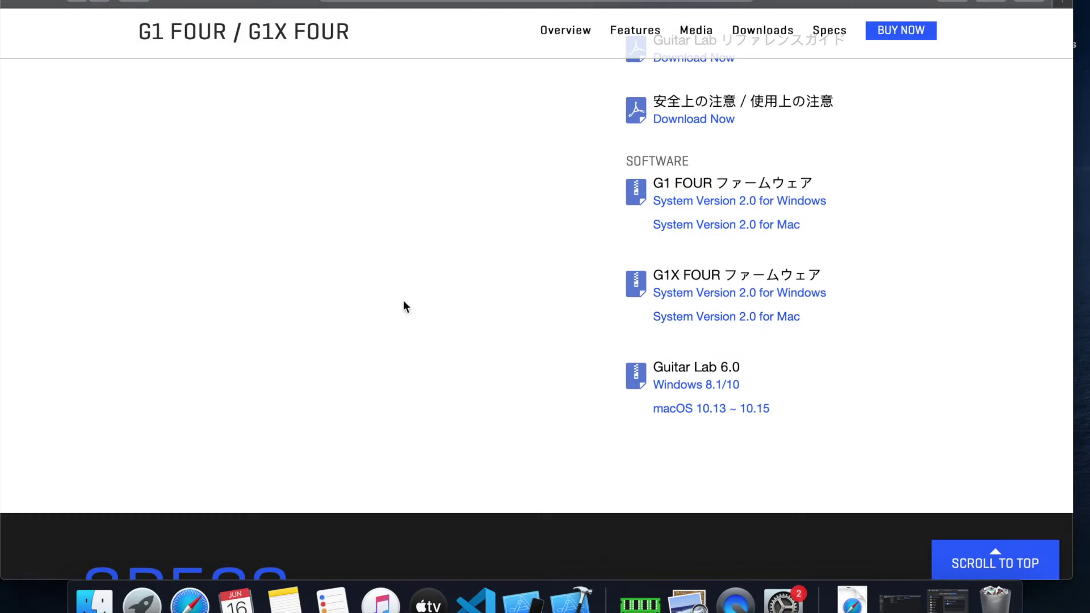
click(951, 2)
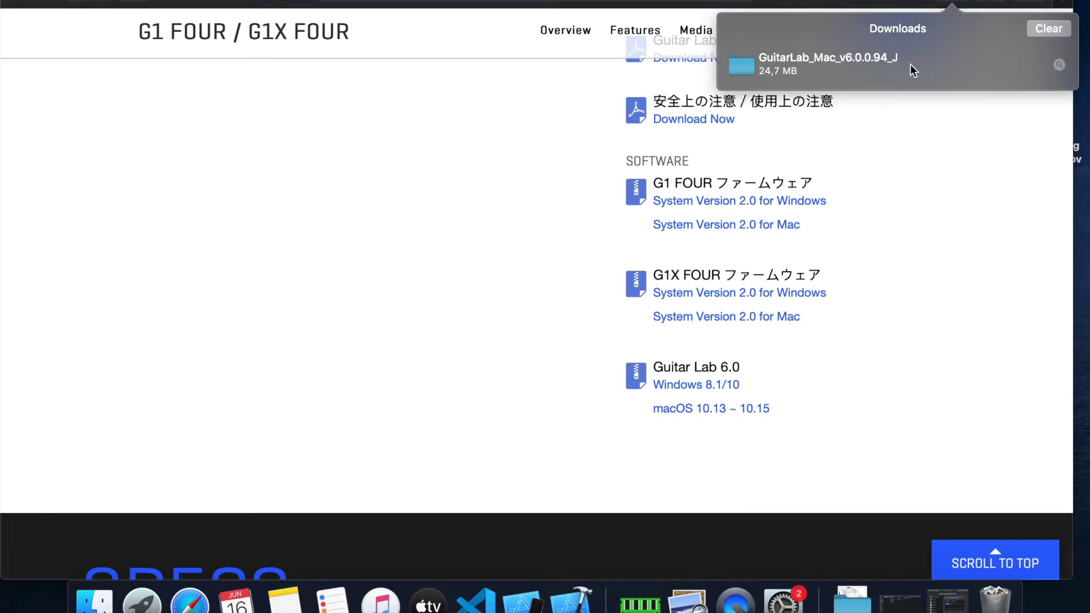
Step: Reveal the downloaded GuitarLab_Mac_v6.0.0.94_J folder and its contents in Finder
click(1059, 65)
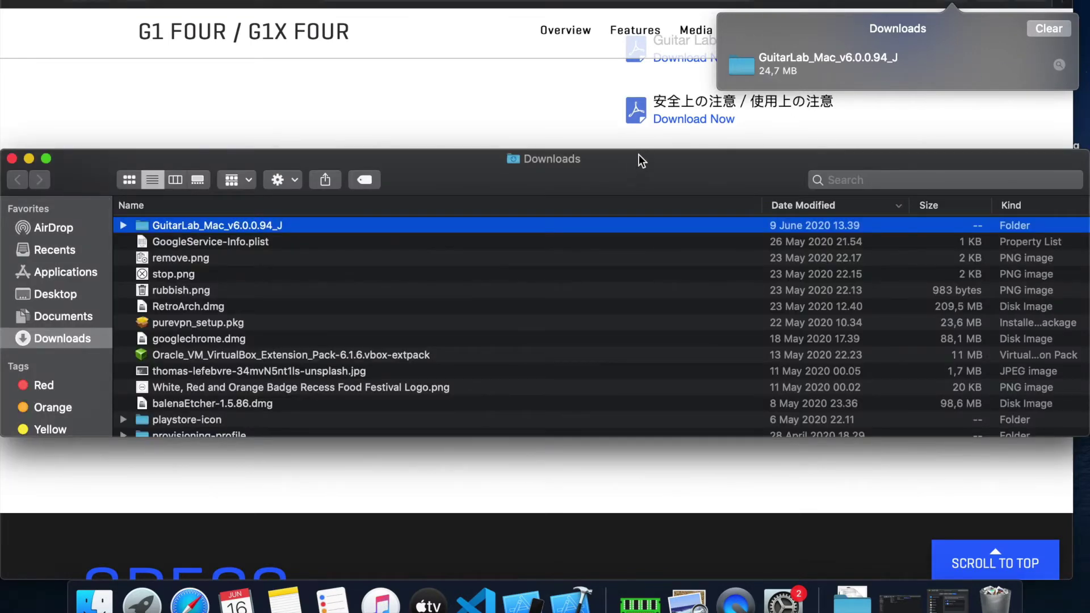
double_click(638, 154)
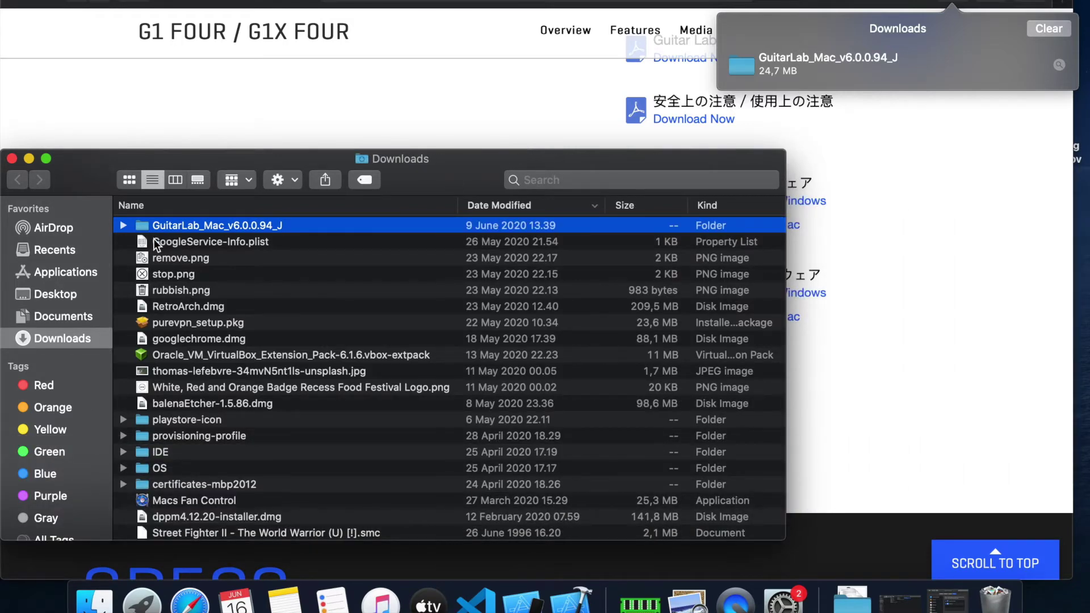
click(125, 225)
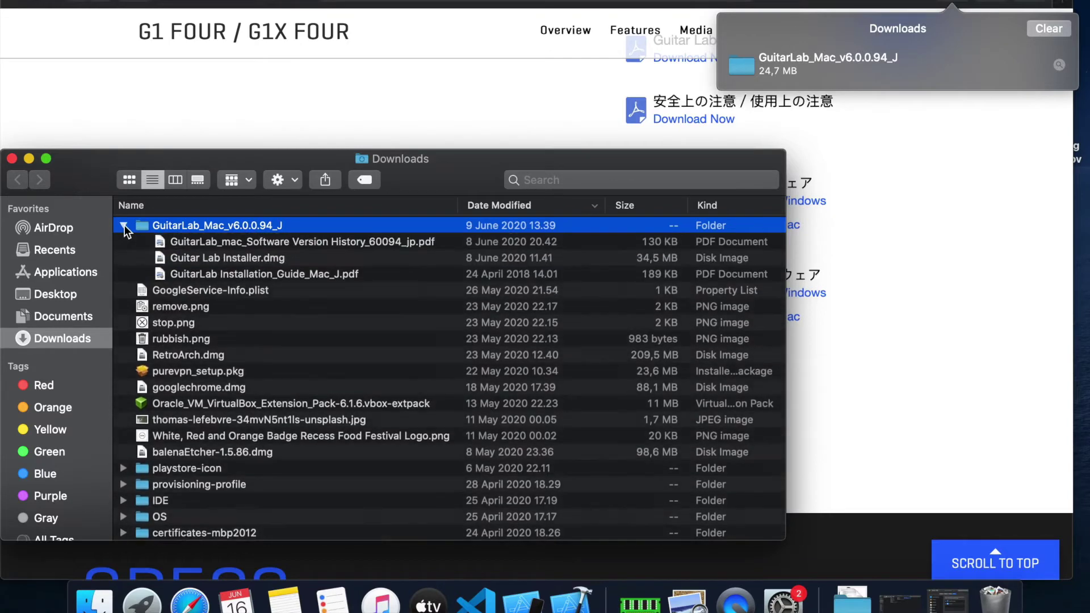
Step: Look over the folder's files and open Guitar Lab Installer.dmg
click(329, 242)
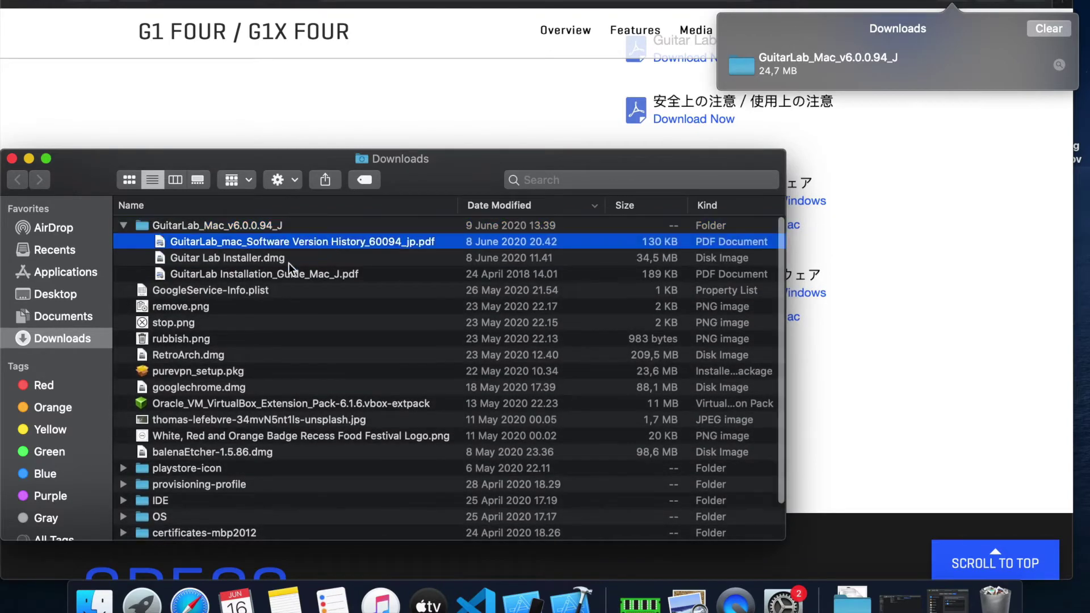
click(290, 260)
click(290, 277)
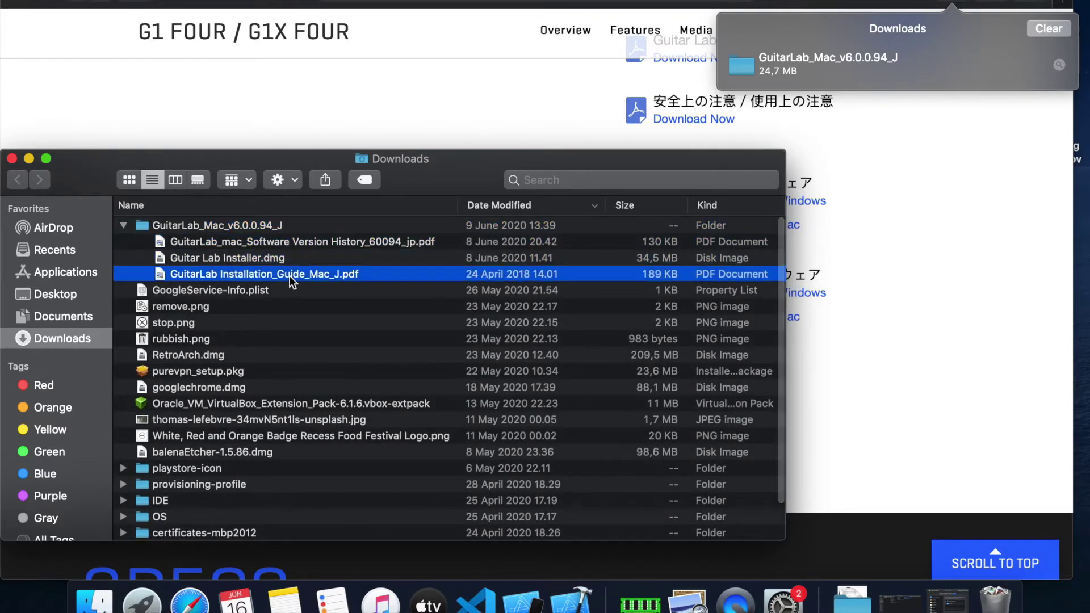
click(256, 256)
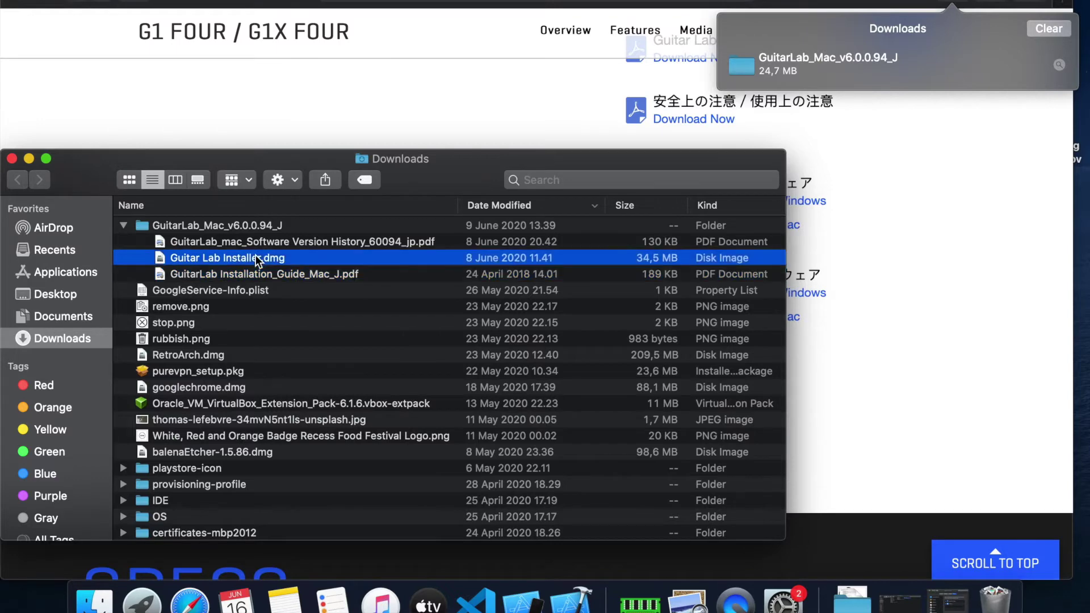
double_click(256, 255)
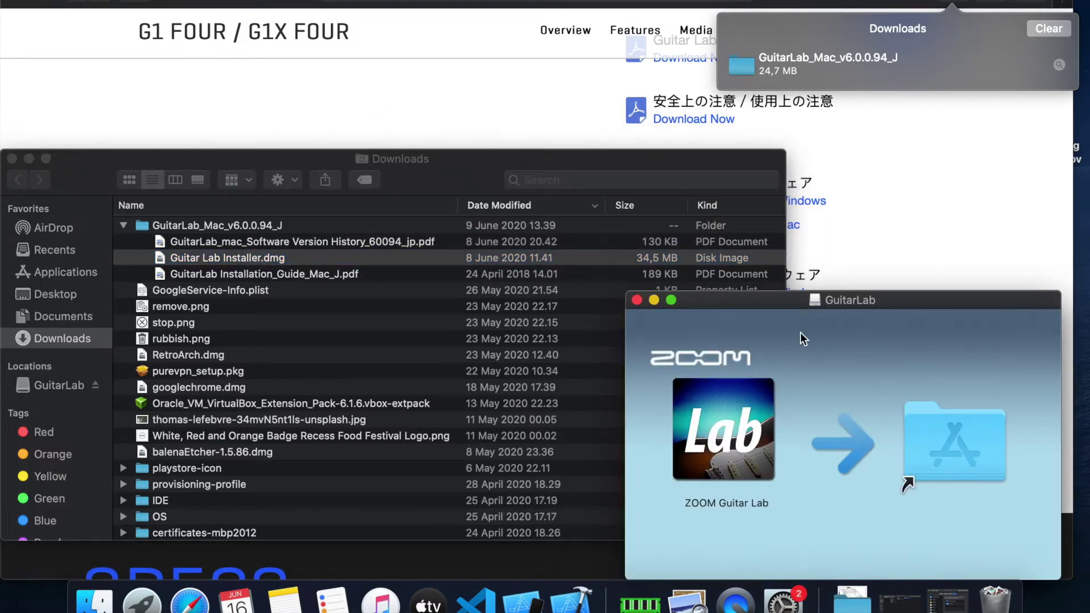
Step: Drag ZOOM Guitar Lab onto Applications and reposition the installer window
click(721, 460)
drag(722, 460, 910, 456)
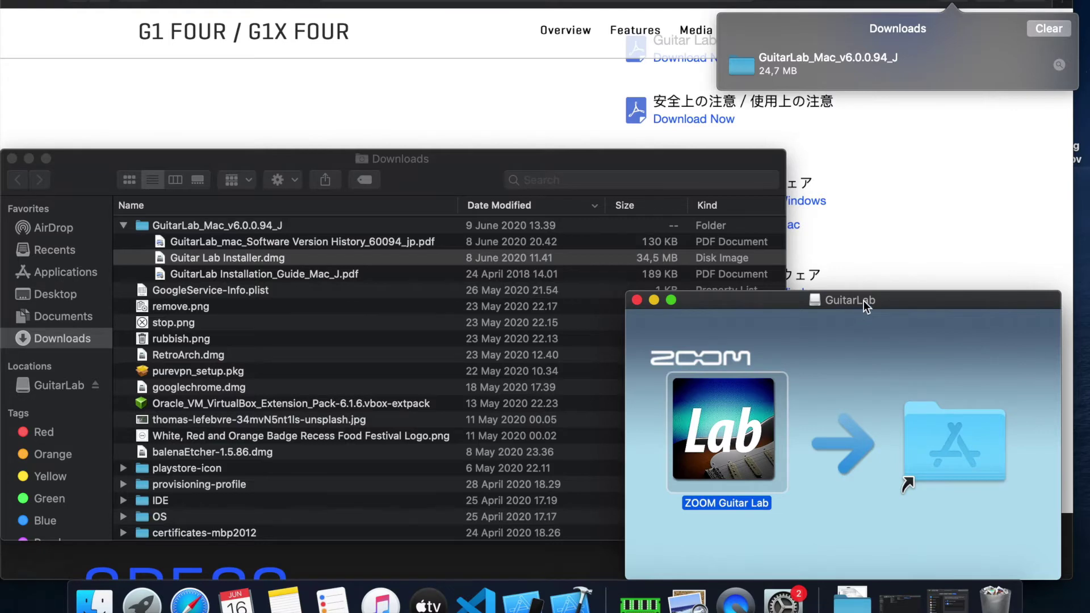
drag(863, 301, 828, 201)
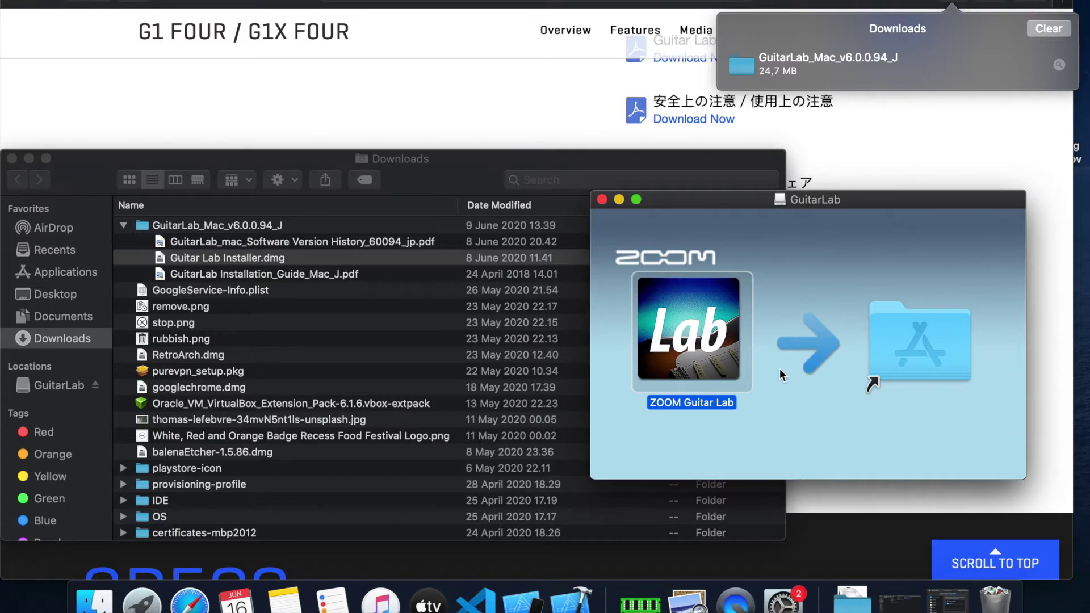
Step: Launch ZOOM Guitar Lab from Launchpad and approve opening the downloaded app
click(146, 606)
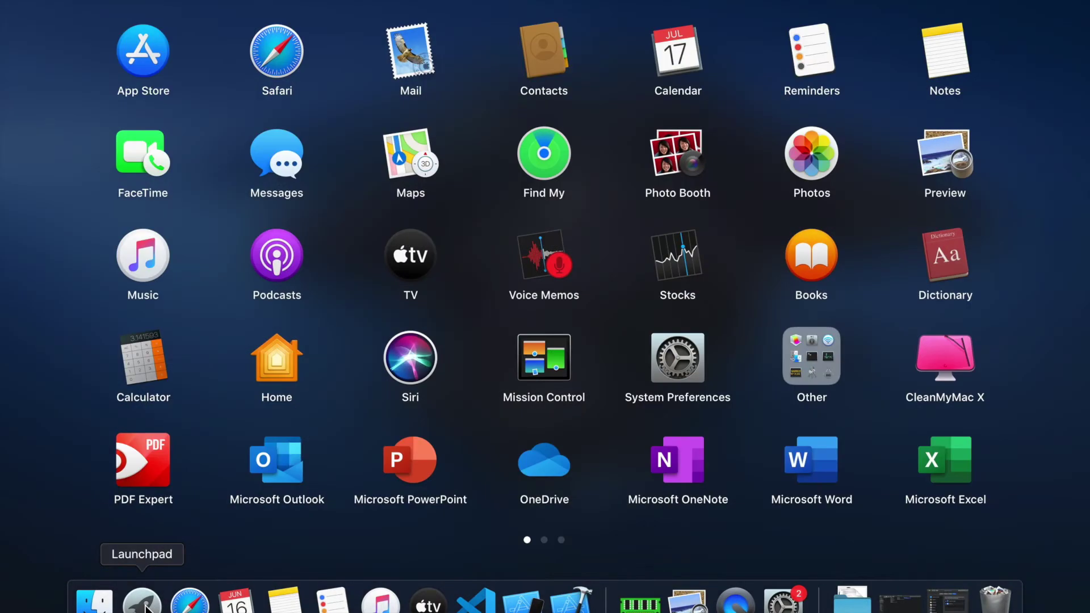
text(zoom)
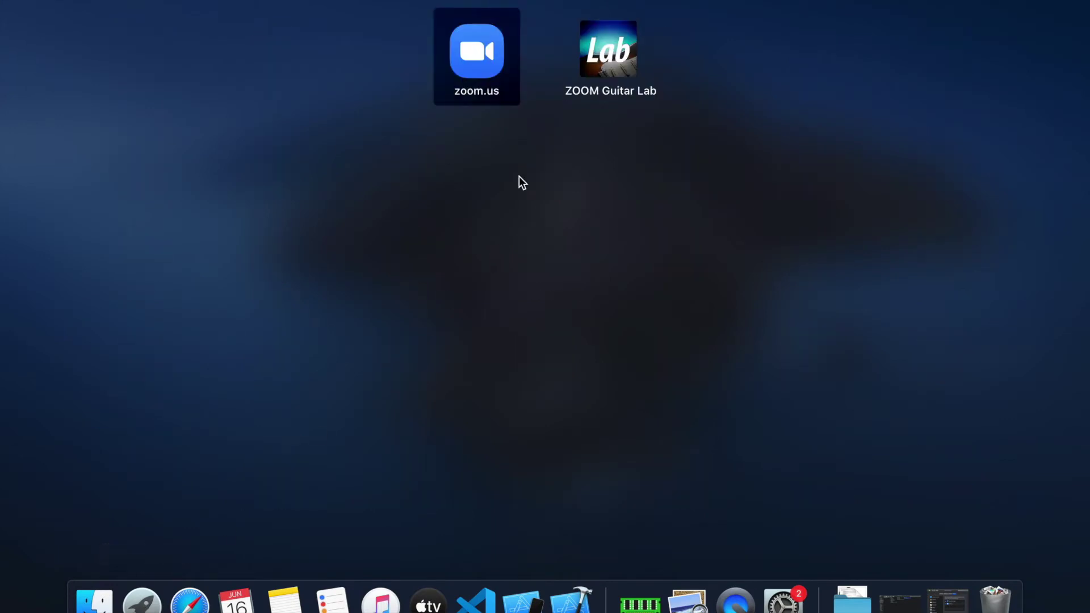
click(616, 58)
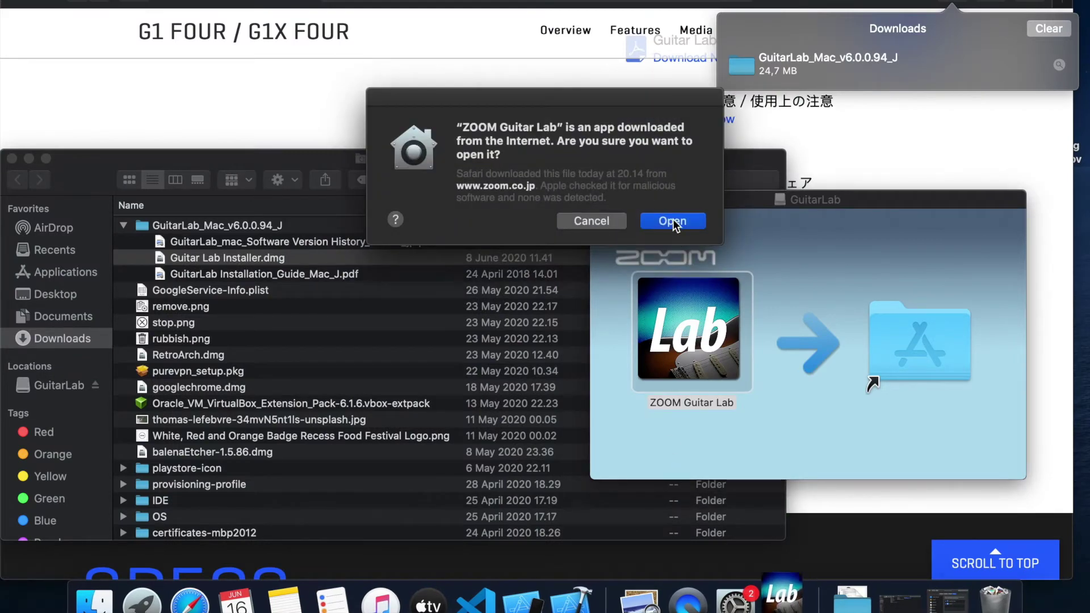
click(673, 220)
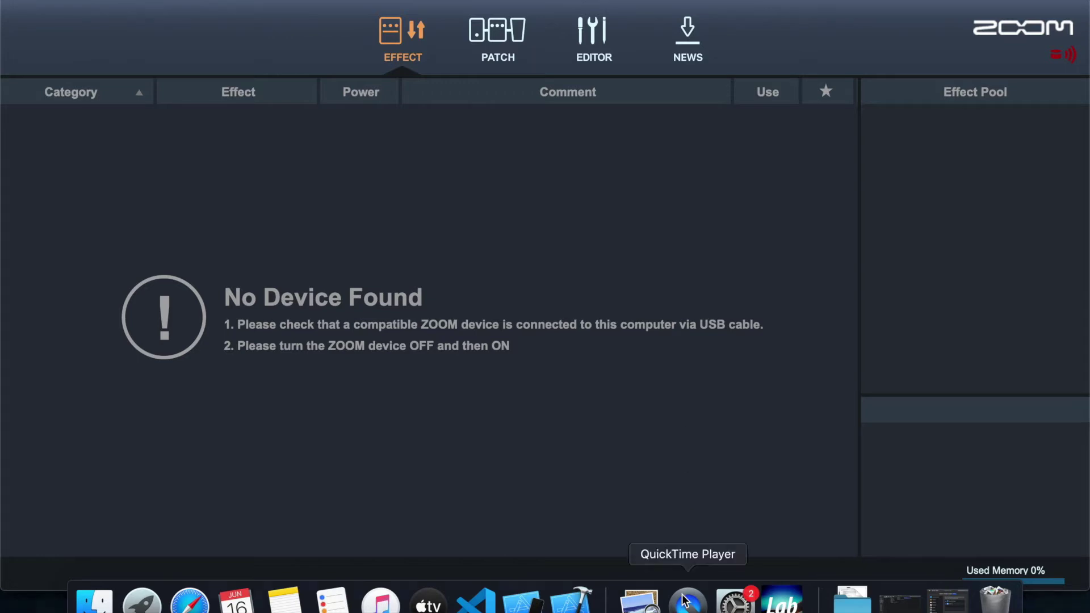
Step: Connect the G1X FOUR so Guitar Lab loads its DYNAMICS effects and Effect Pool
click(171, 8)
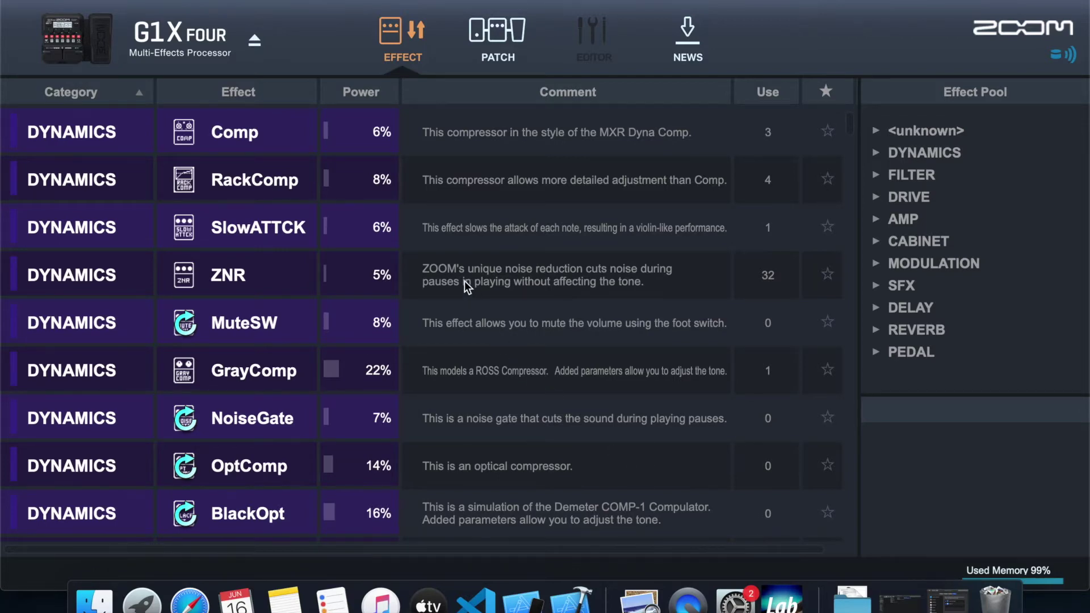
scroll(464, 282, down, 5)
scroll(463, 281, up, 5)
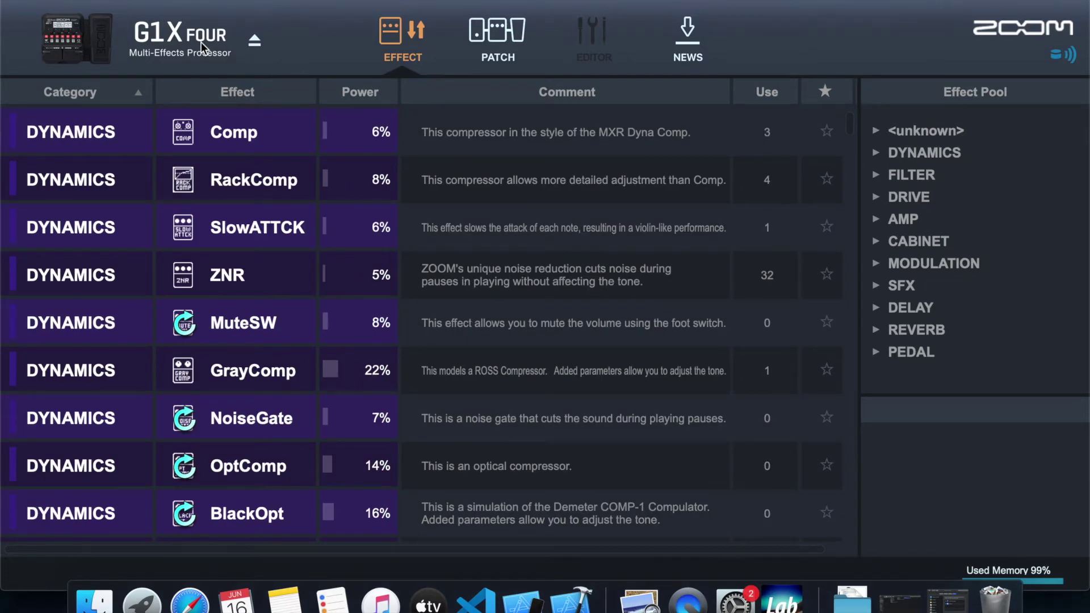
Step: Eject and reconnect the G1X FOUR, then acknowledge the Updated Effects report
click(255, 43)
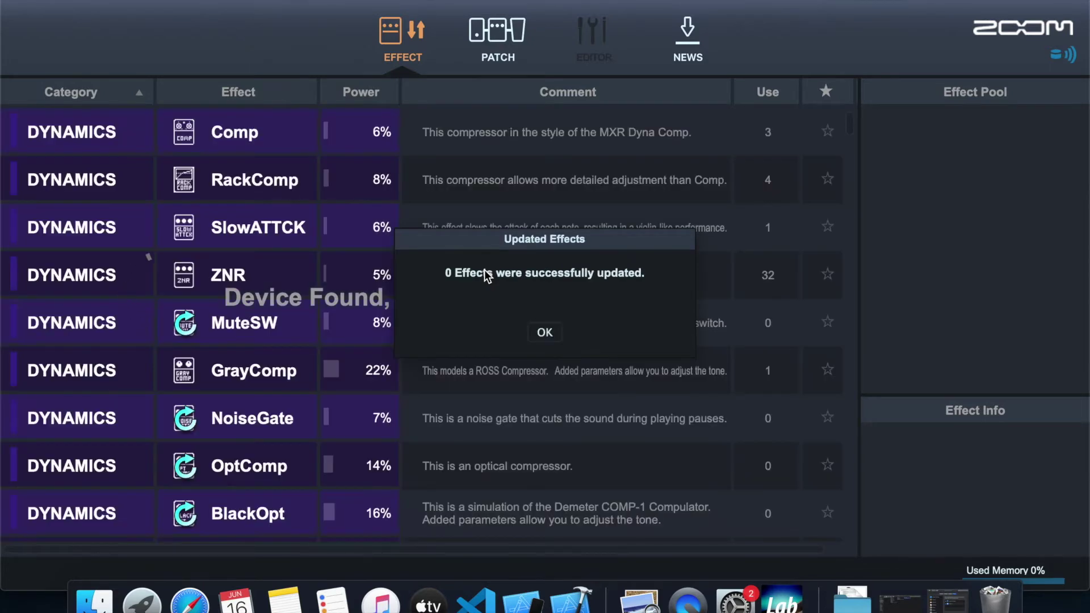
click(545, 334)
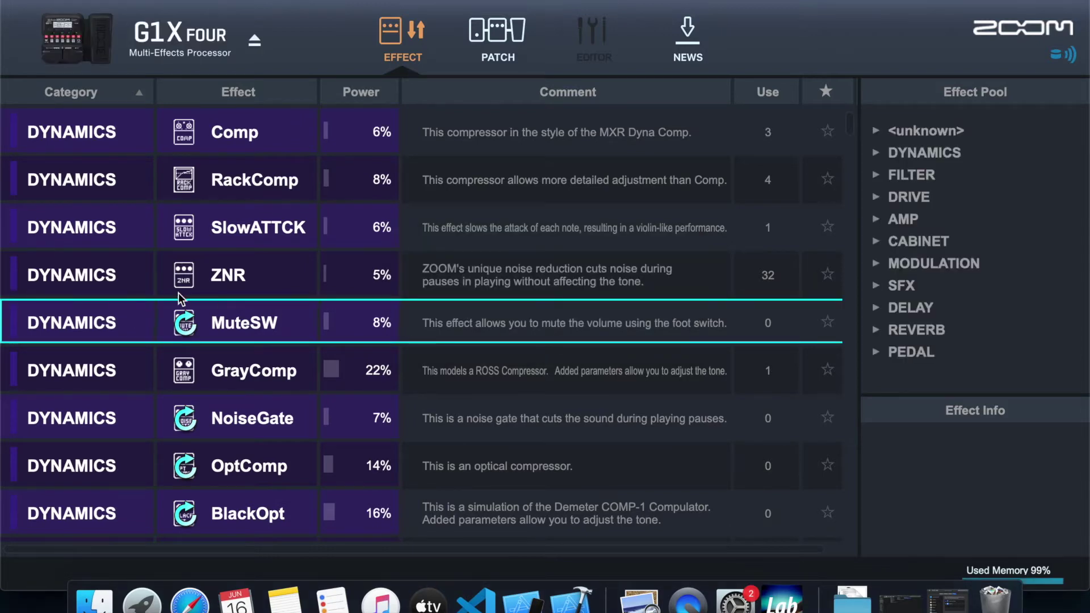
scroll(180, 297, down, 1)
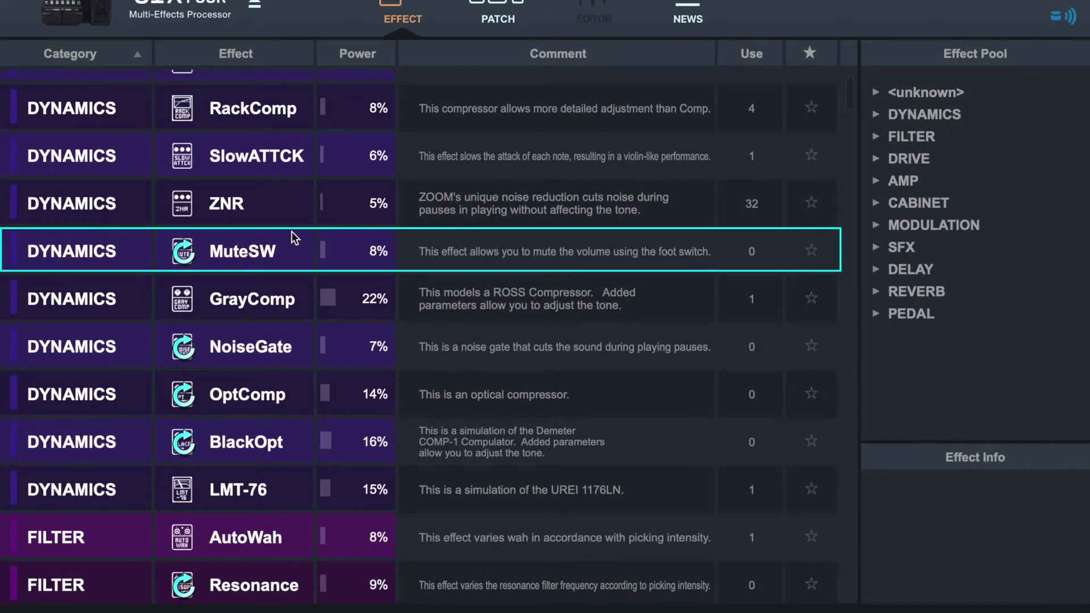
scroll(103, 275, up, 1)
scroll(102, 275, down, 5)
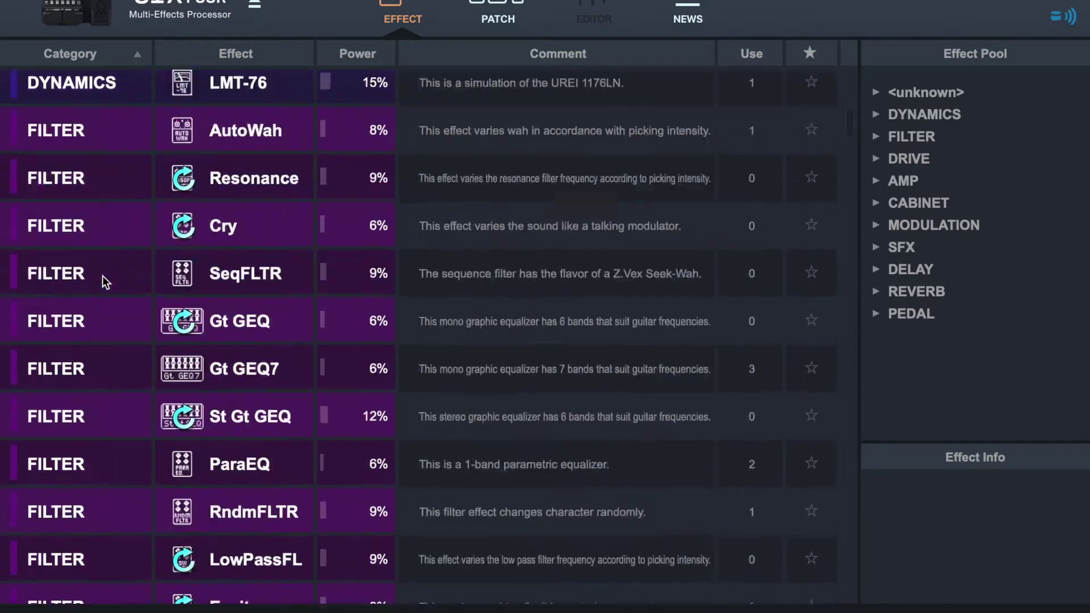
scroll(102, 275, down, 5)
scroll(103, 283, down, 5)
scroll(102, 283, down, 5)
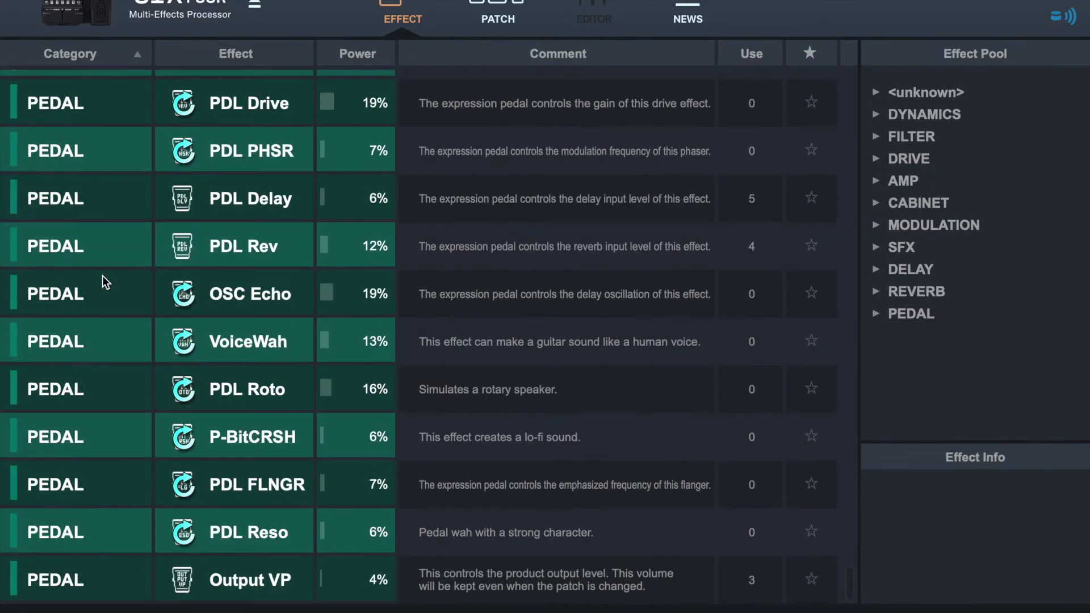
scroll(160, 558, up, 5)
scroll(161, 558, up, 5)
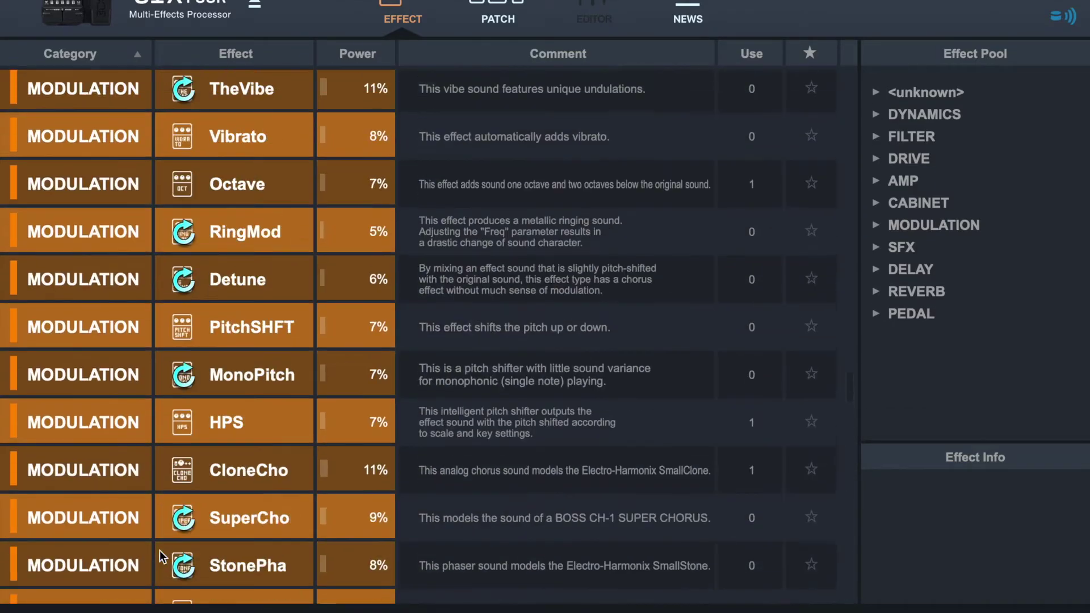
scroll(159, 550, up, 10)
scroll(87, 311, up, 5)
scroll(86, 311, up, 3)
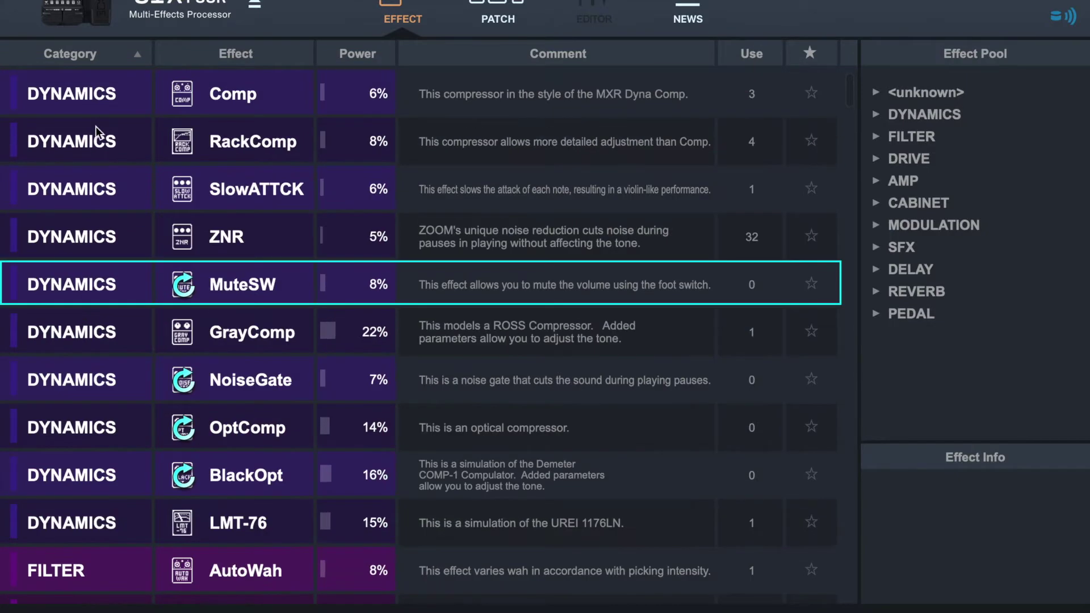
Step: Sort effects by Category, Effect, then Power descending, and open UK 30A's properties
click(98, 108)
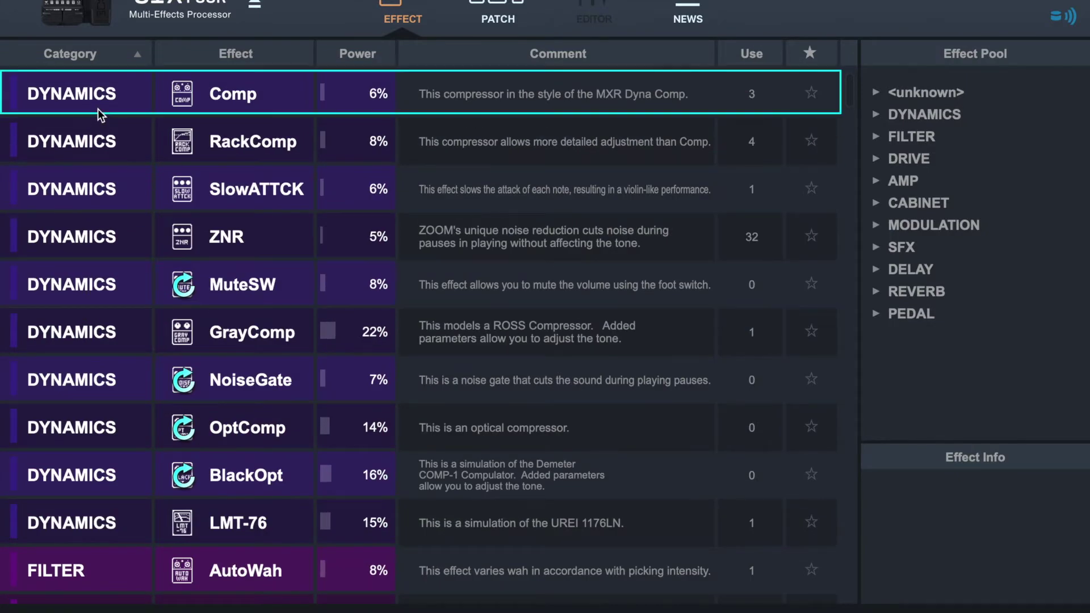
click(130, 53)
click(130, 52)
click(254, 57)
click(271, 57)
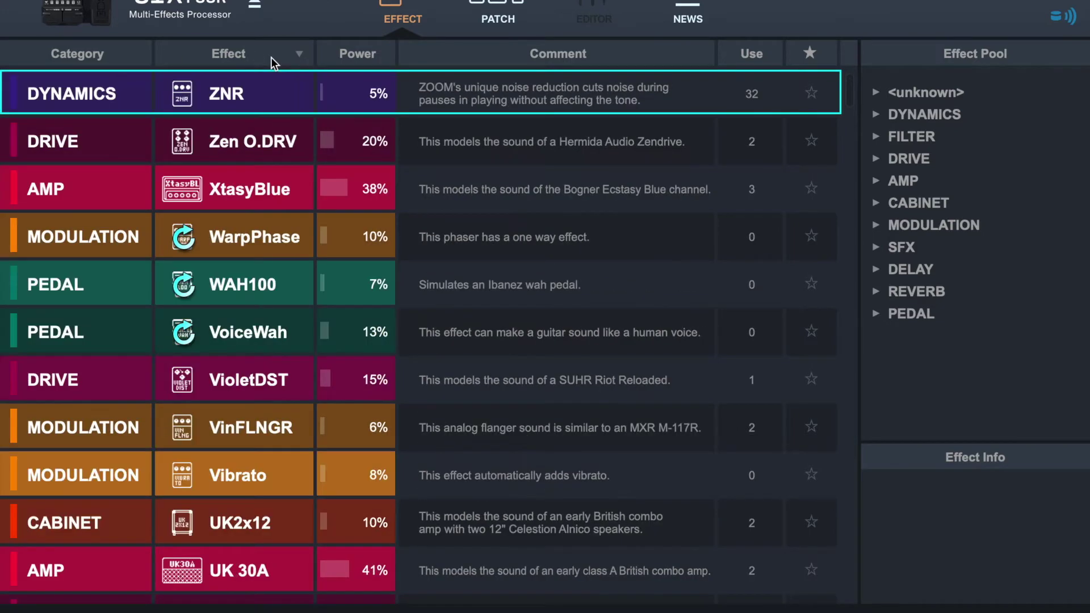
click(357, 60)
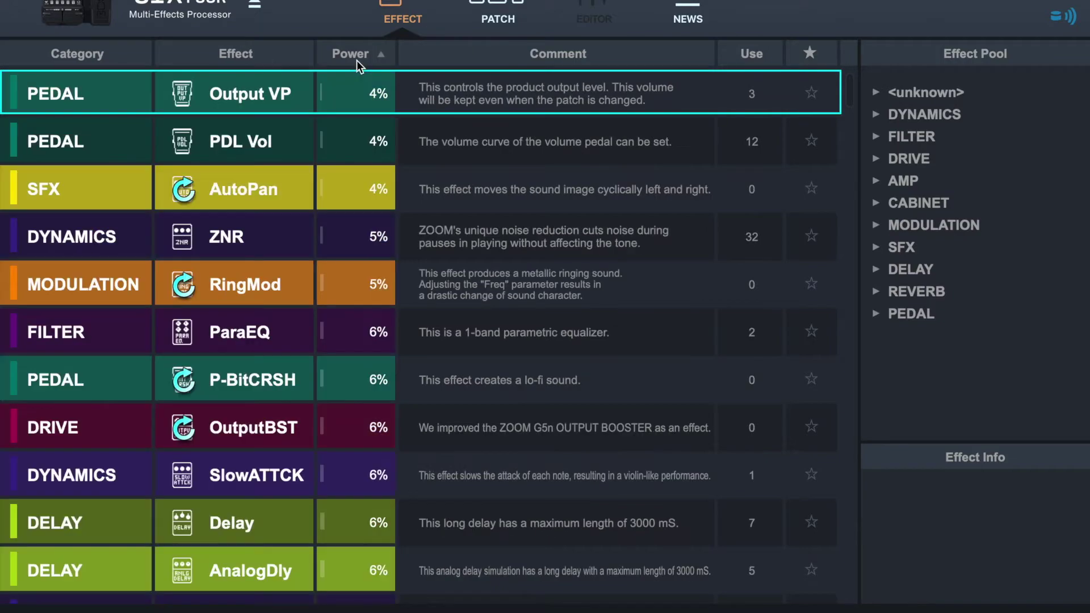
click(357, 61)
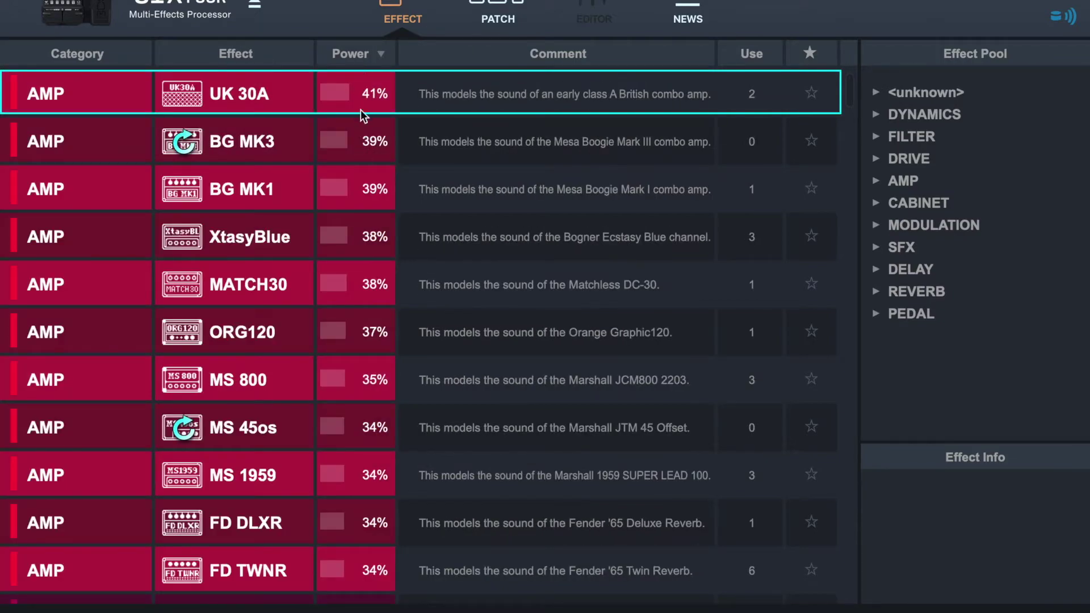
scroll(362, 187, down, 5)
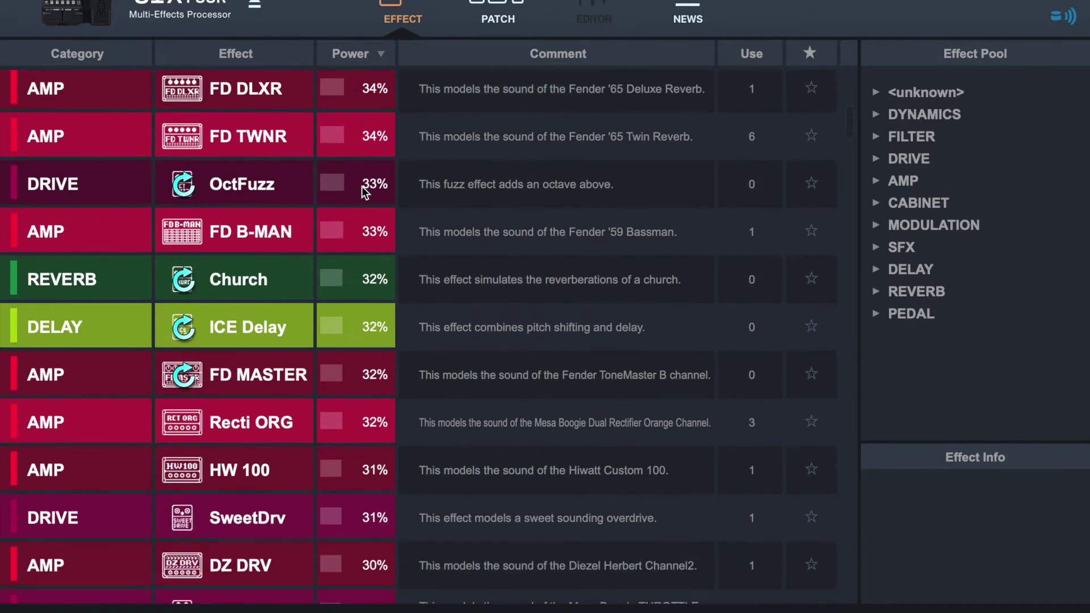
scroll(362, 187, up, 5)
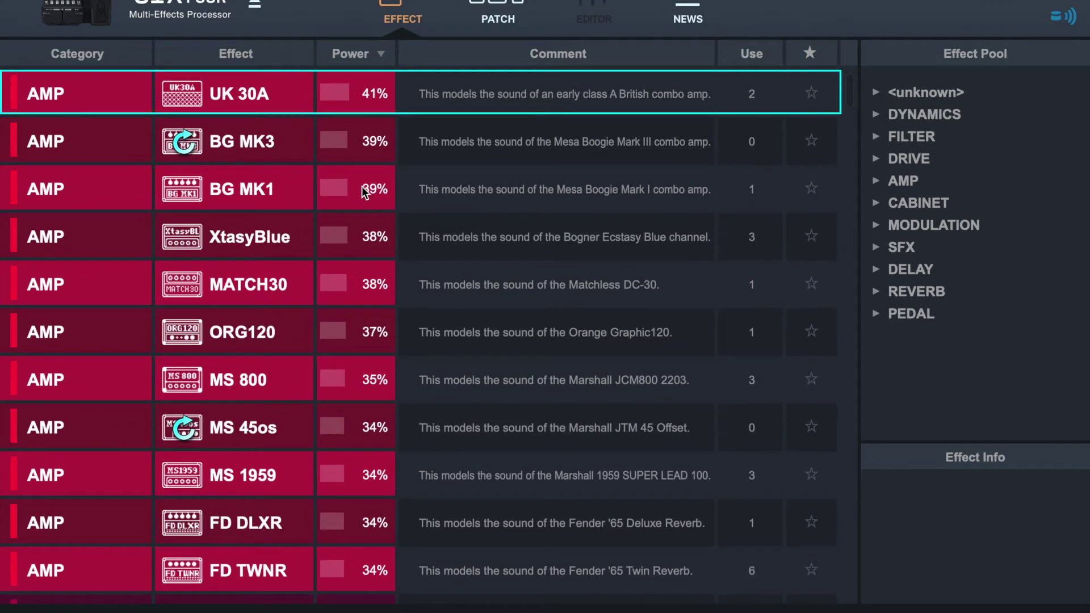
double_click(501, 95)
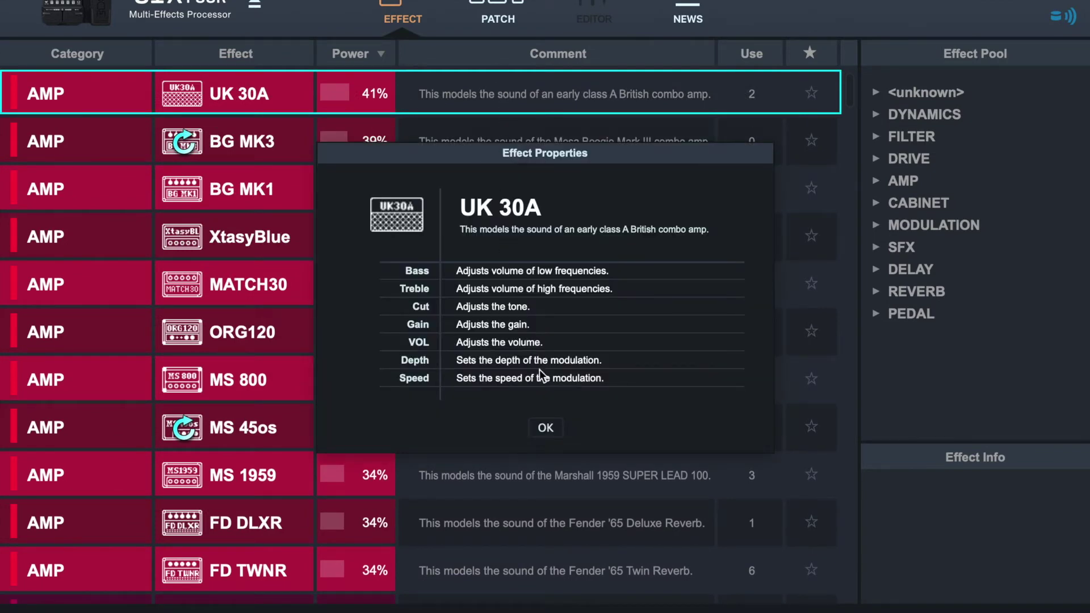
Step: Close UK 30A's properties and sort effects by usage, ZNR (32) first
click(545, 425)
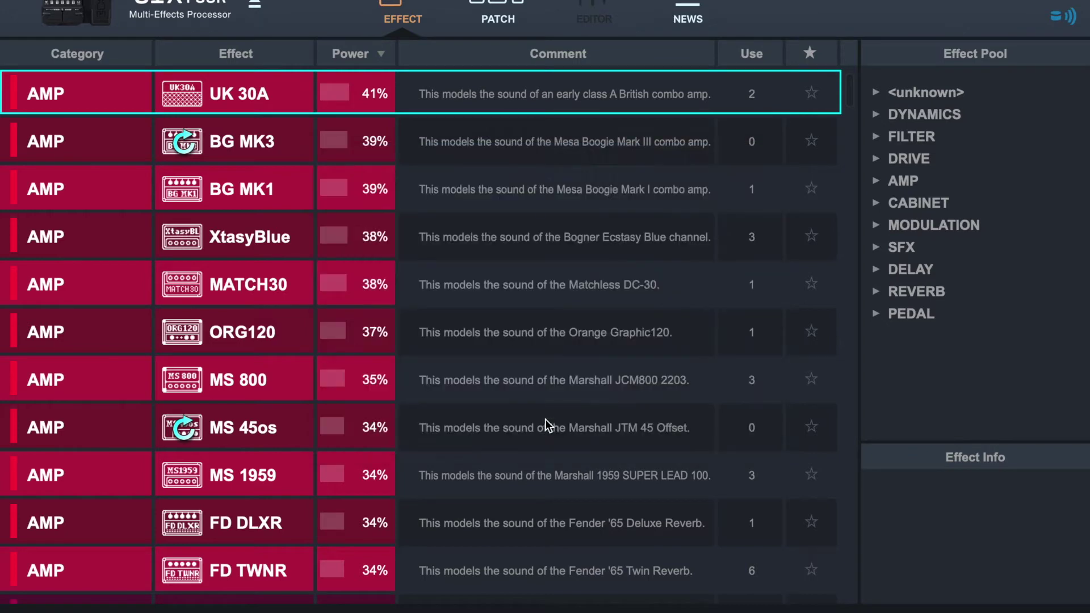
click(739, 56)
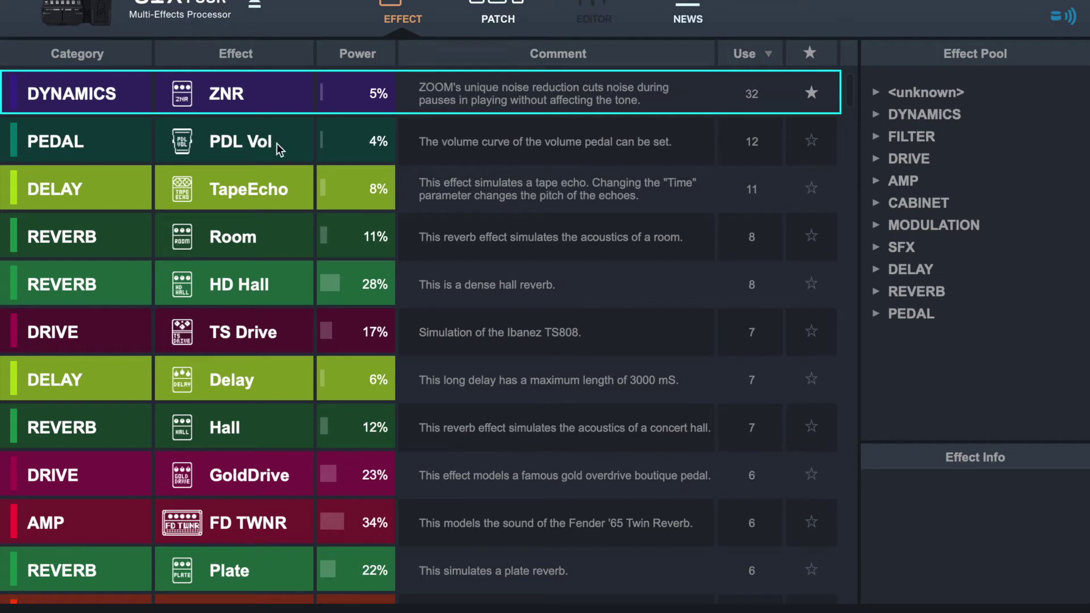
Step: Expand and collapse the uncategorised and DYNAMICS groups, then expand FILTER in the Effect Pool
click(877, 92)
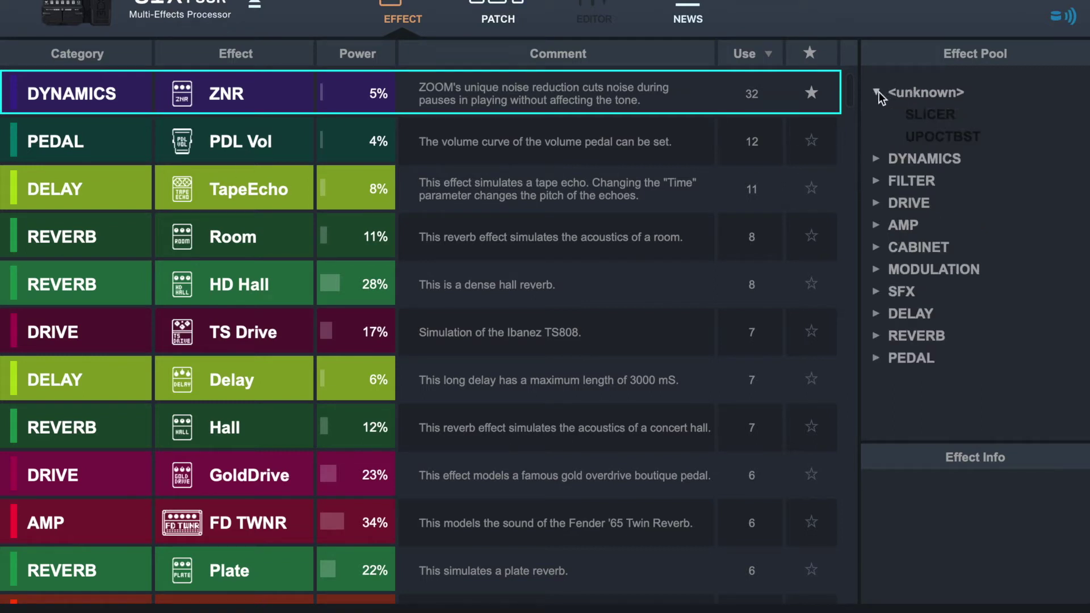
click(879, 92)
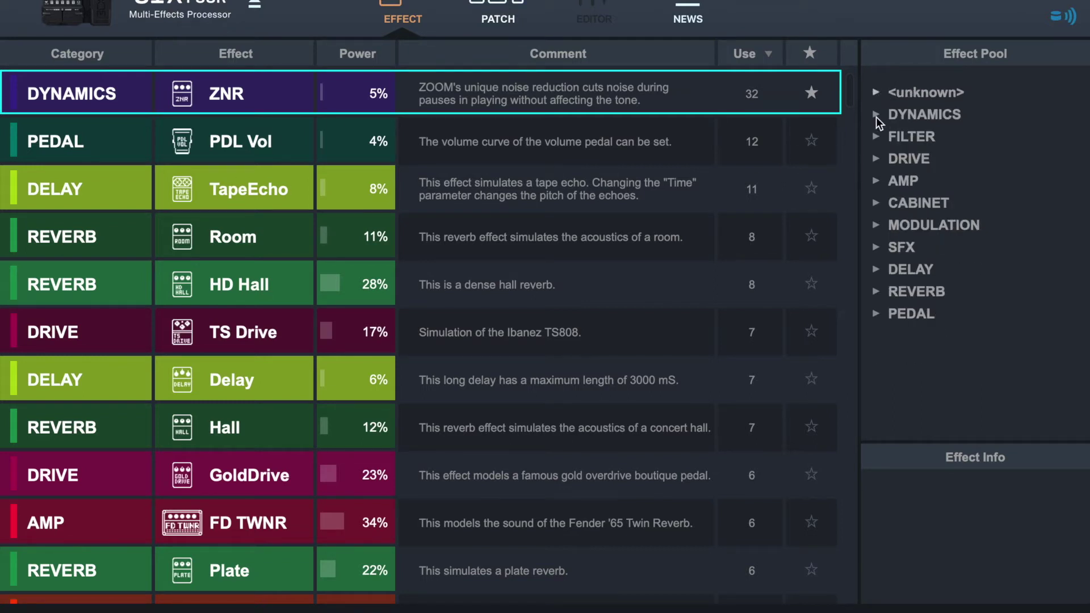
click(876, 115)
click(876, 115)
click(875, 136)
Step: Read the descriptions of the filters: Cry, AutoWah, Exciter, Gt GEQ, LFO FLTR, LowPassFL, Resonance, St Gt GEQ, Step
click(915, 205)
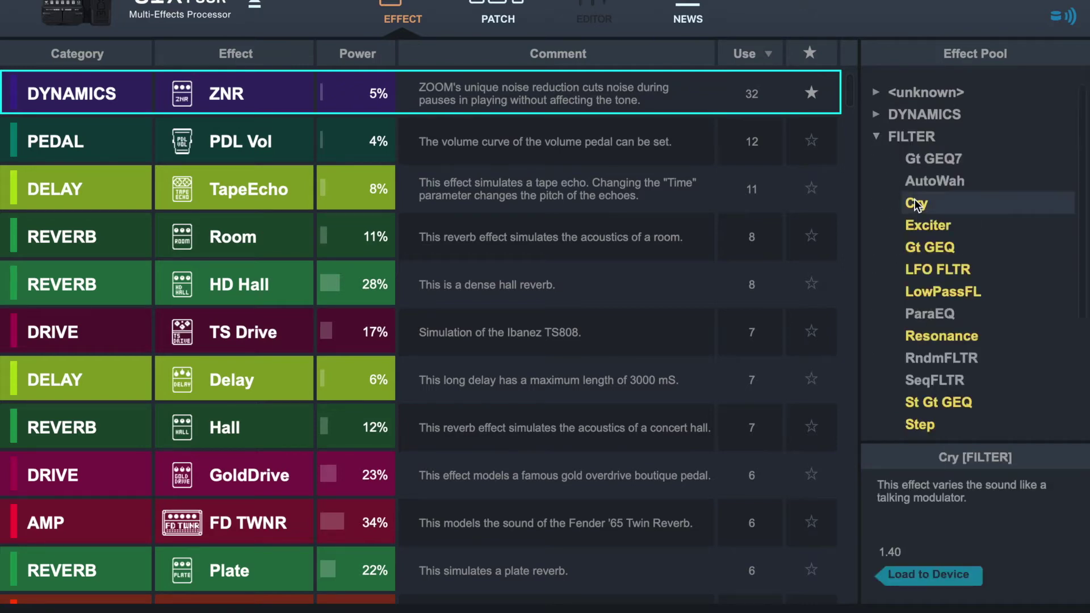
click(920, 182)
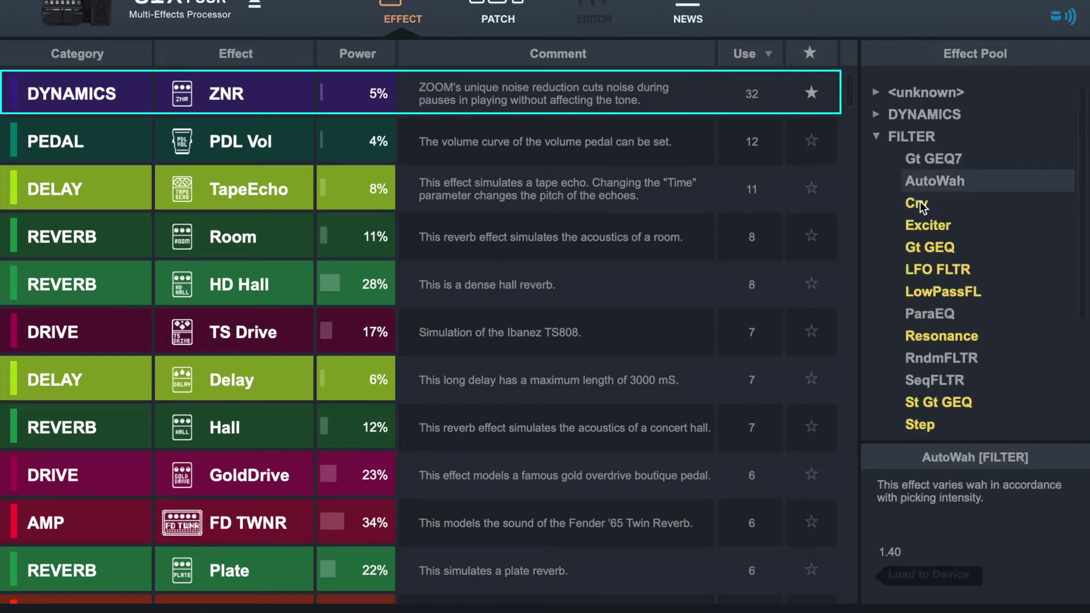
click(920, 201)
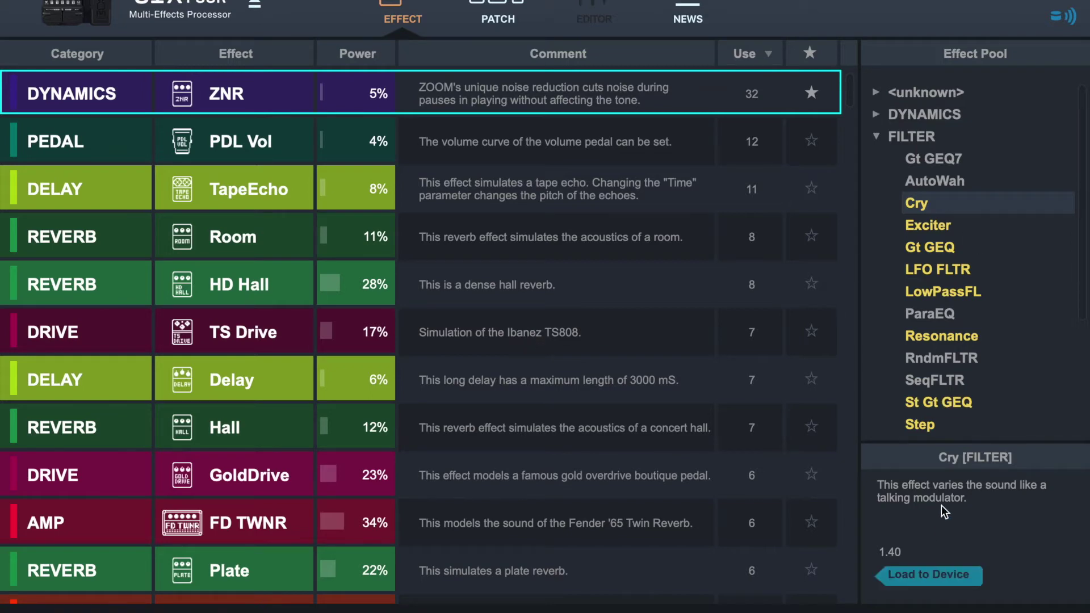
click(936, 215)
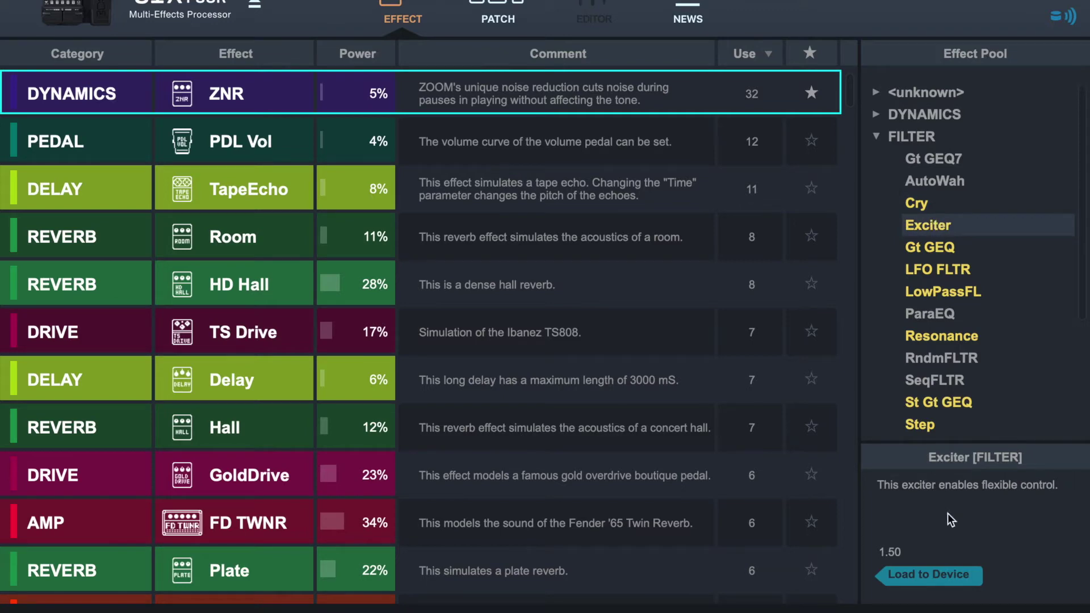
click(938, 248)
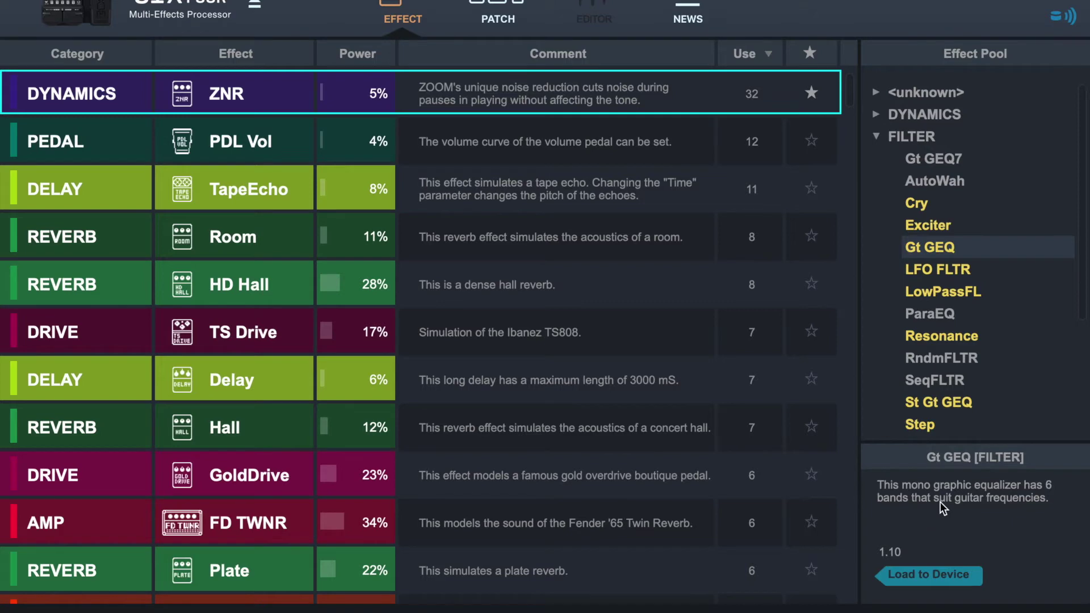
click(943, 271)
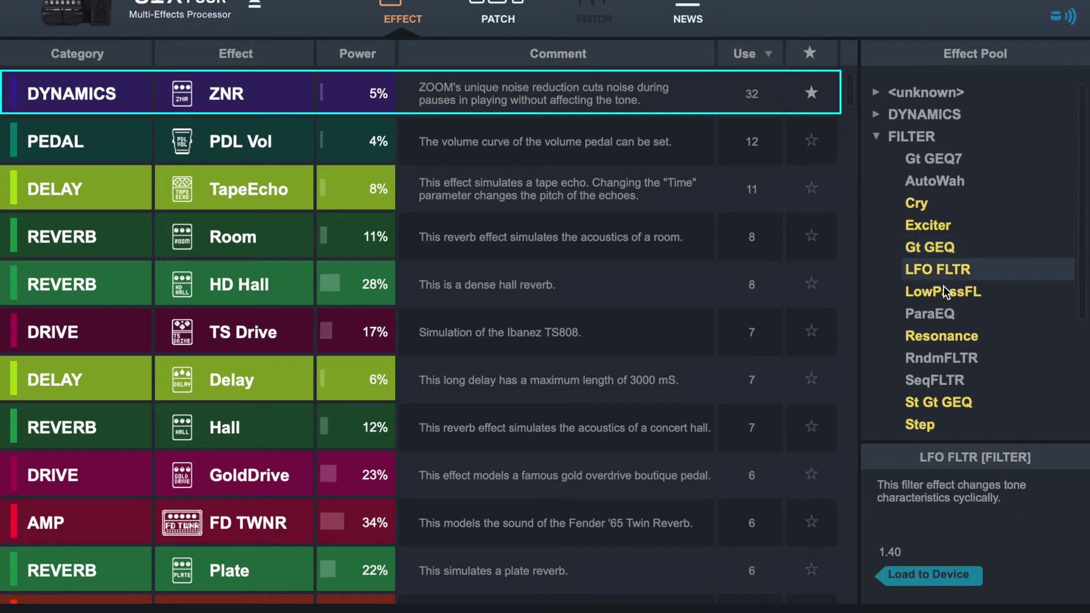
click(942, 291)
scroll(942, 289, down, 3)
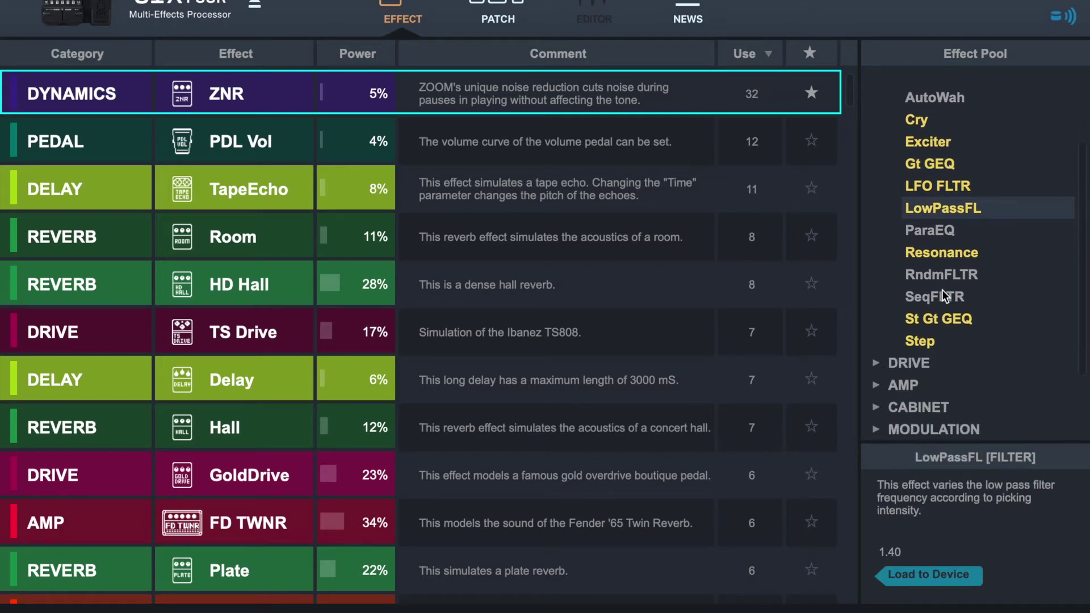
click(934, 254)
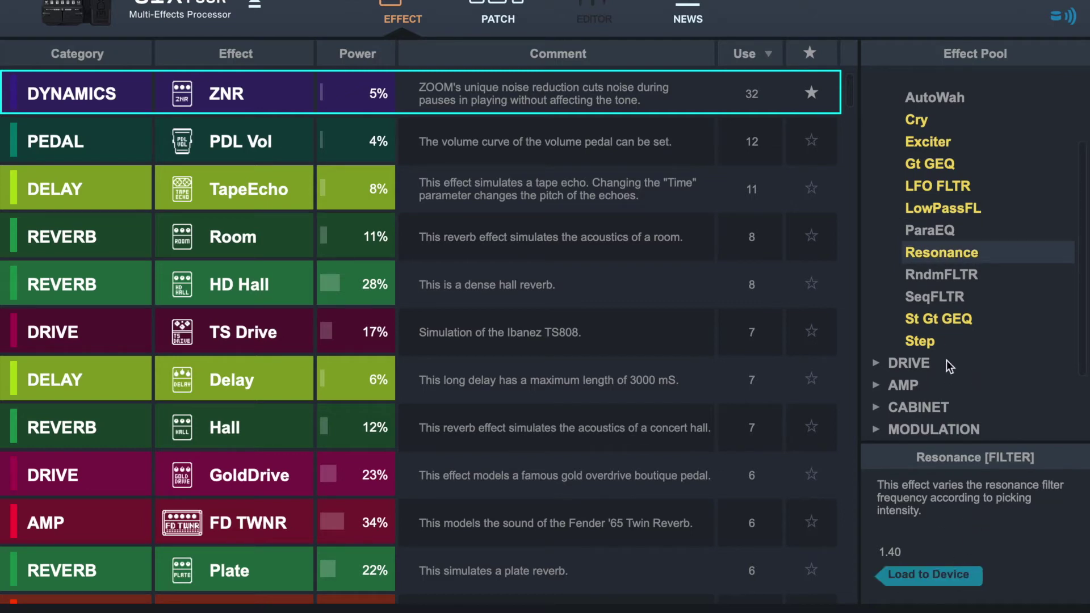
click(940, 325)
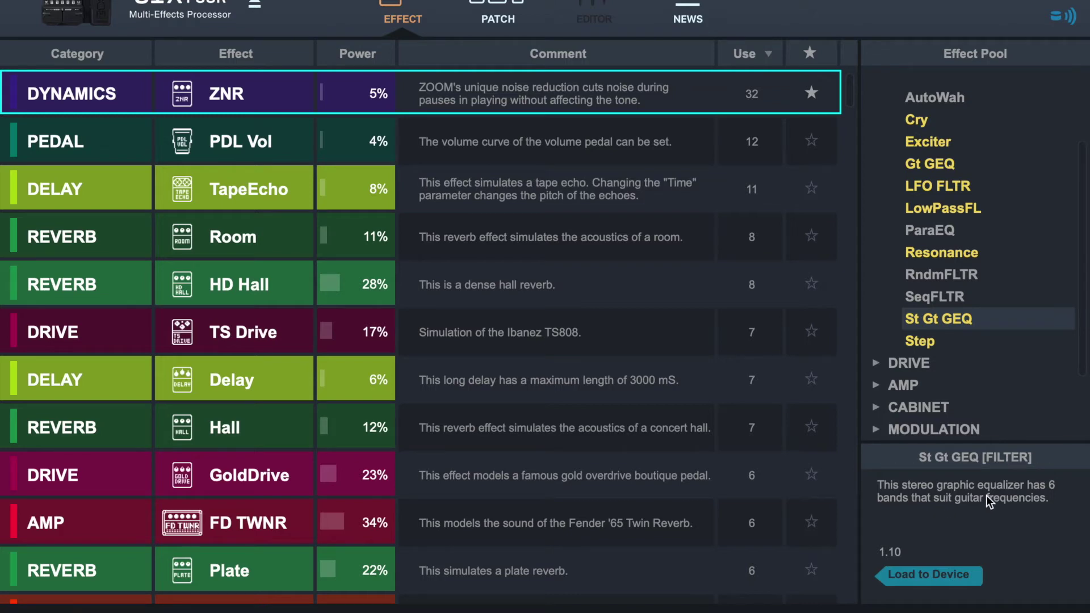
scroll(950, 306, down, 1)
click(942, 314)
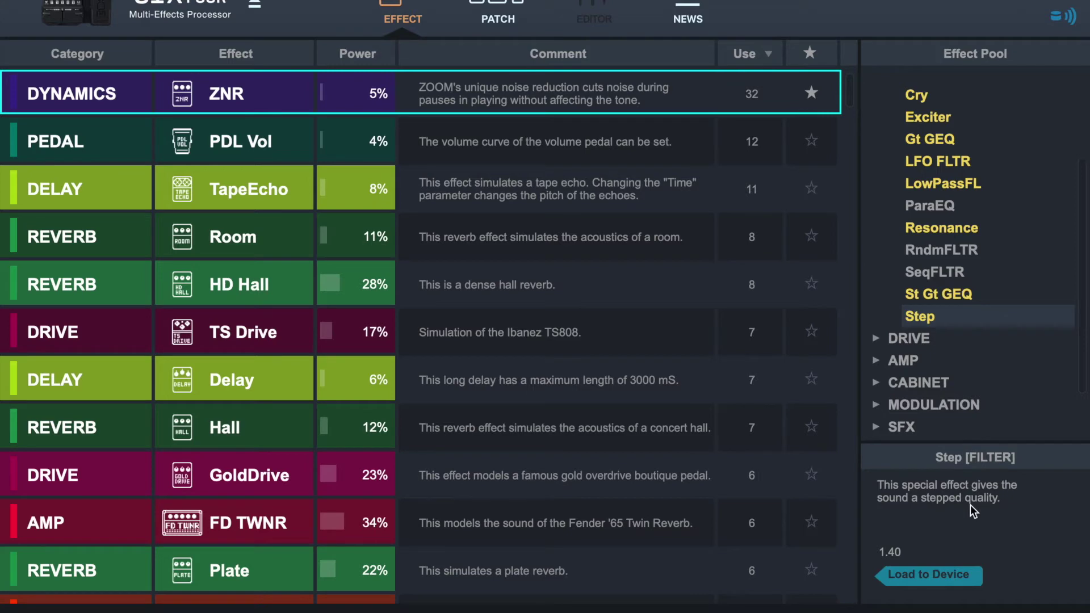
scroll(936, 273, down, 3)
Step: Expand DRIVE and read the BG GRID and MetalWRLD descriptions
click(871, 280)
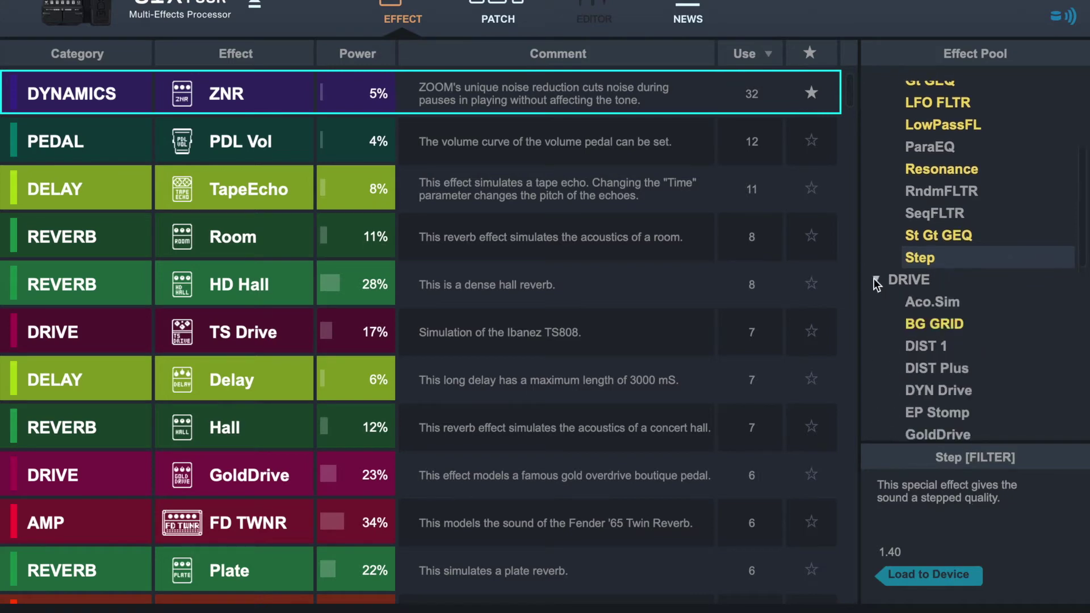
scroll(915, 263, down, 3)
scroll(914, 262, down, 2)
click(925, 221)
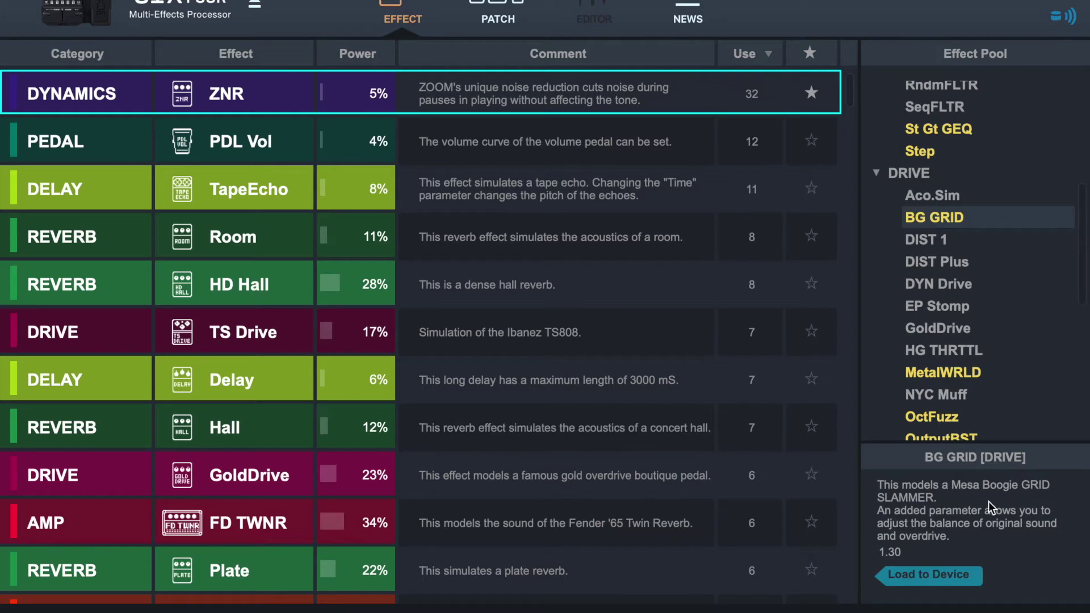
scroll(961, 332, down, 4)
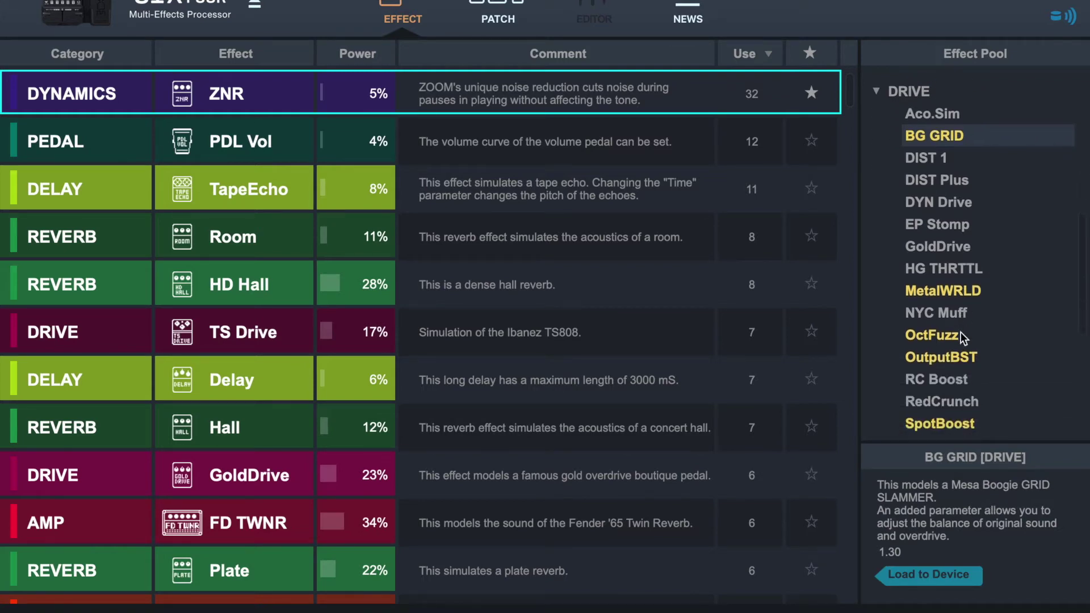
click(950, 291)
scroll(950, 286, down, 4)
scroll(950, 286, down, 4)
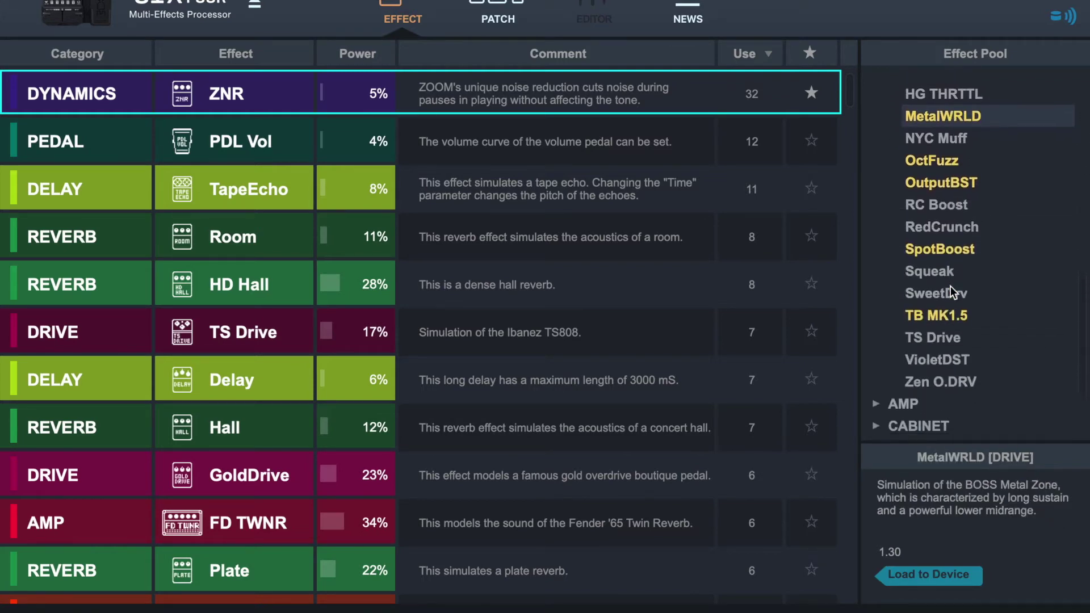
scroll(951, 286, down, 3)
scroll(951, 286, down, 2)
Step: Expand the AMP, CABINET and MODULATION categories and read the Duo Phase description
click(878, 300)
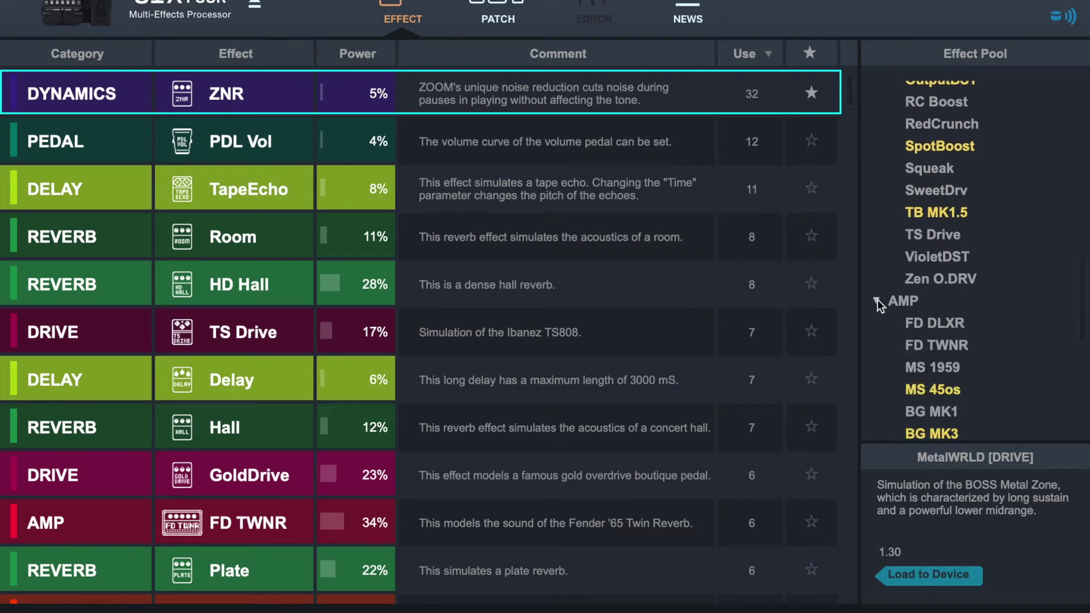
scroll(879, 305, down, 5)
scroll(879, 305, down, 3)
scroll(879, 306, down, 4)
scroll(877, 299, down, 3)
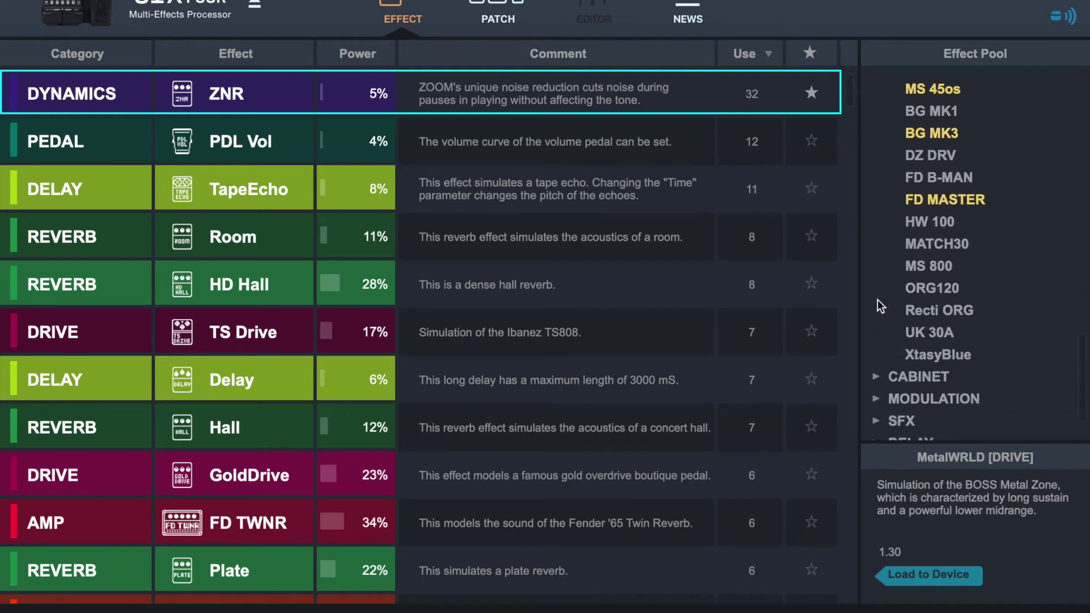
scroll(876, 299, down, 1)
click(875, 320)
scroll(874, 322, down, 4)
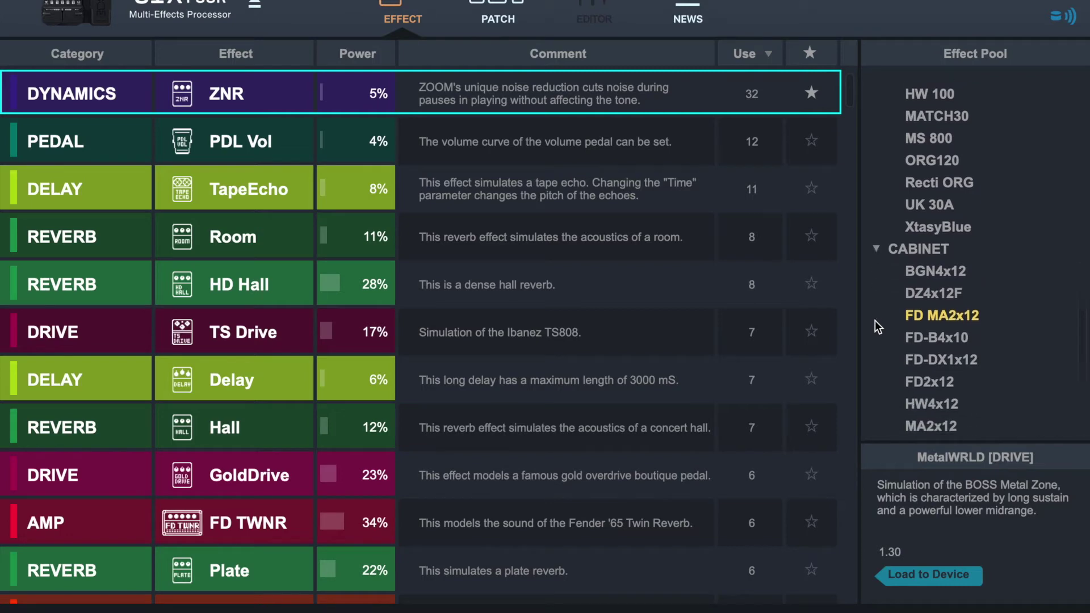
scroll(874, 322, down, 6)
scroll(874, 322, down, 2)
scroll(875, 320, down, 2)
scroll(874, 321, down, 2)
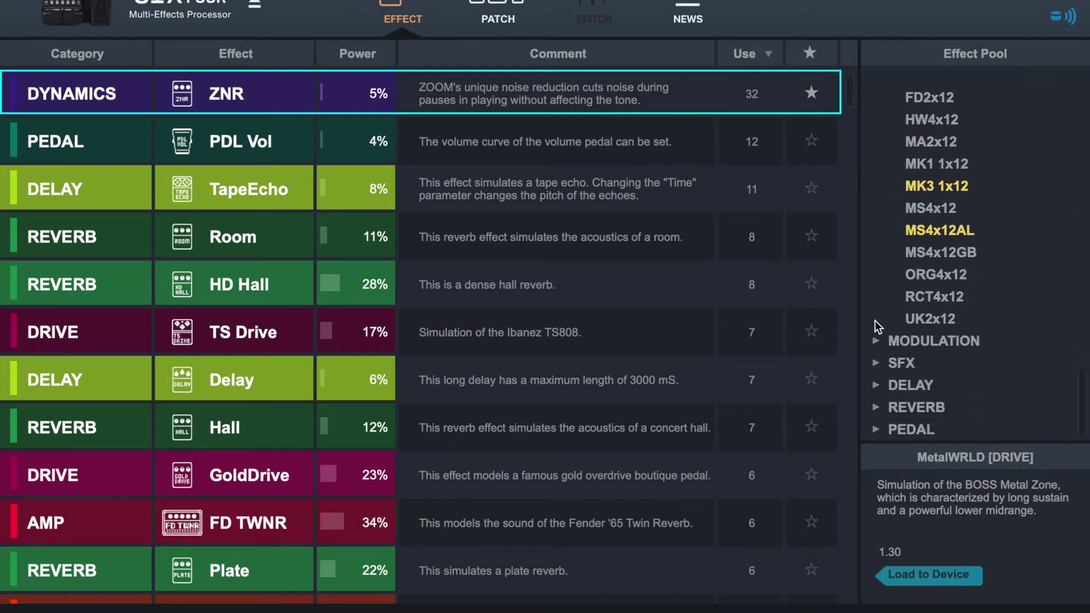
click(874, 342)
scroll(874, 341, down, 2)
scroll(874, 341, down, 1)
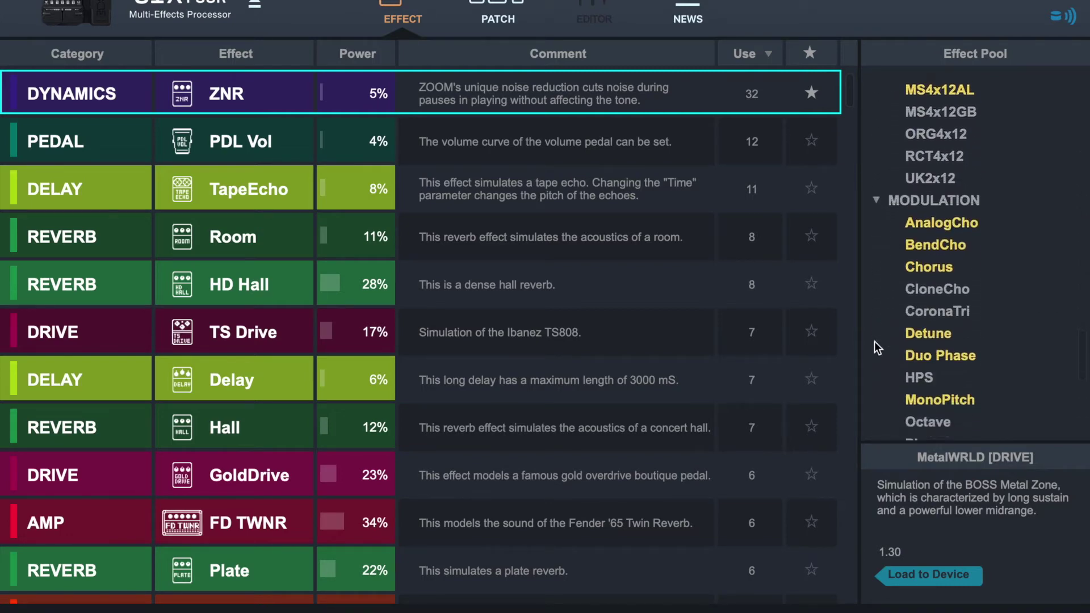
scroll(874, 342, down, 2)
click(932, 255)
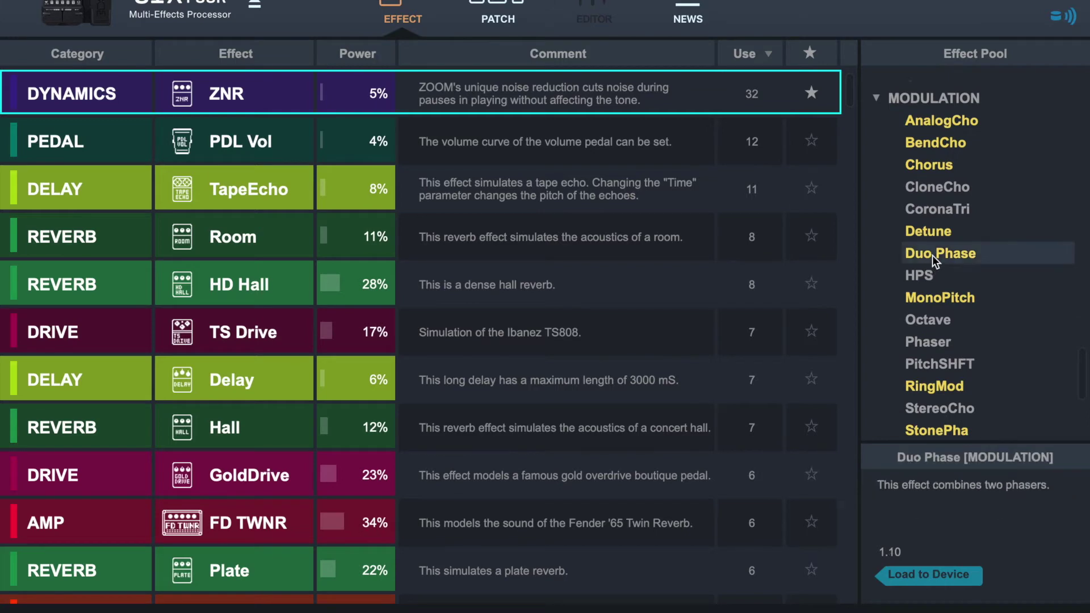
scroll(932, 254, down, 1)
scroll(932, 255, down, 2)
scroll(933, 254, down, 2)
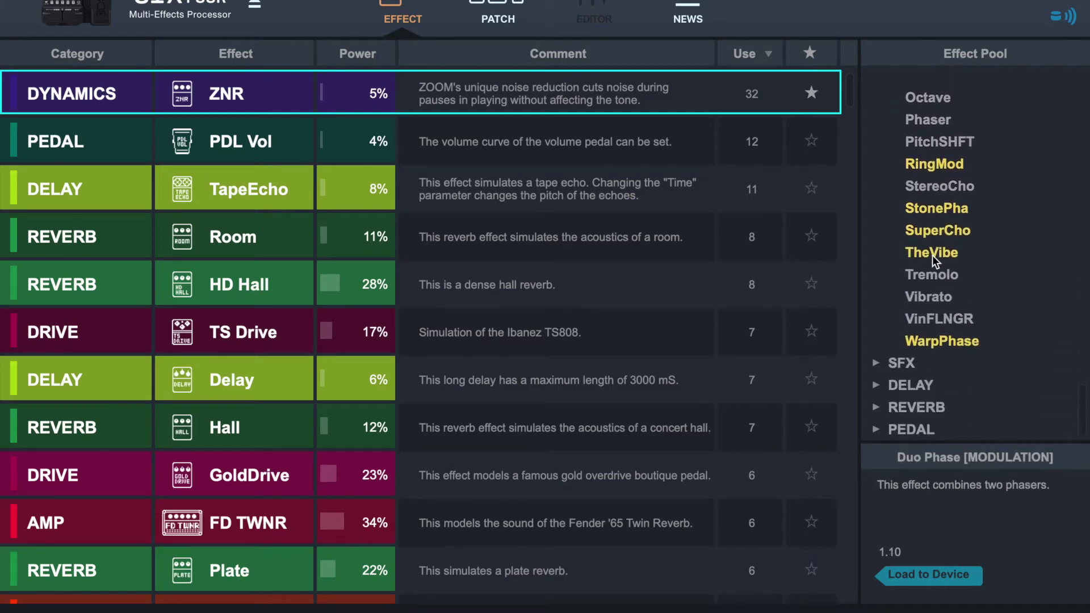
Step: Expand SFX, DELAY and REVERB, then read the Chamber and Church reverb descriptions
click(885, 362)
scroll(876, 362, down, 2)
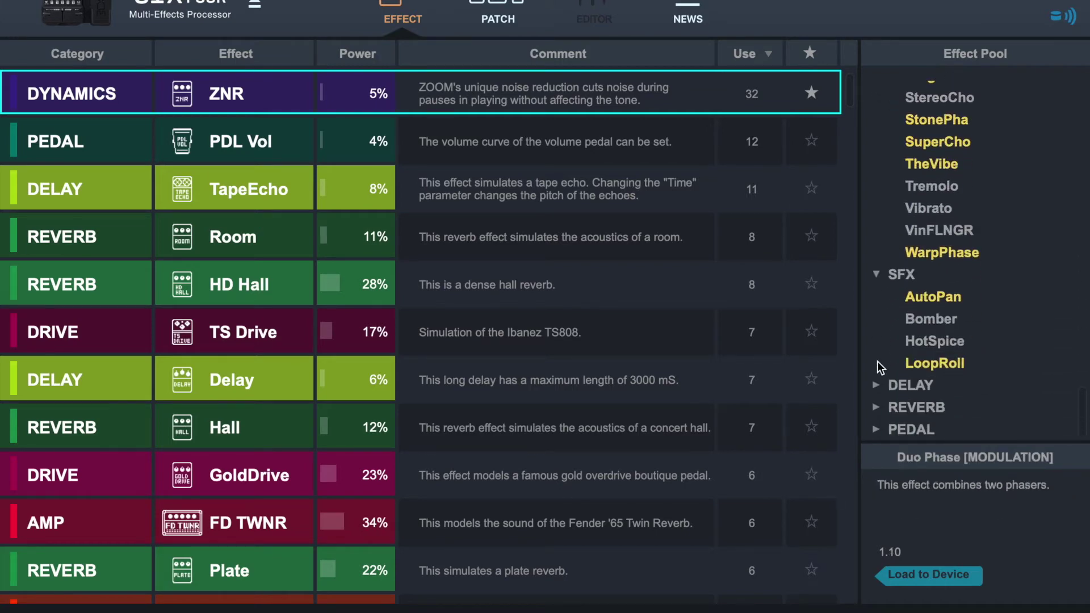
click(874, 388)
scroll(874, 389, down, 4)
scroll(875, 389, down, 1)
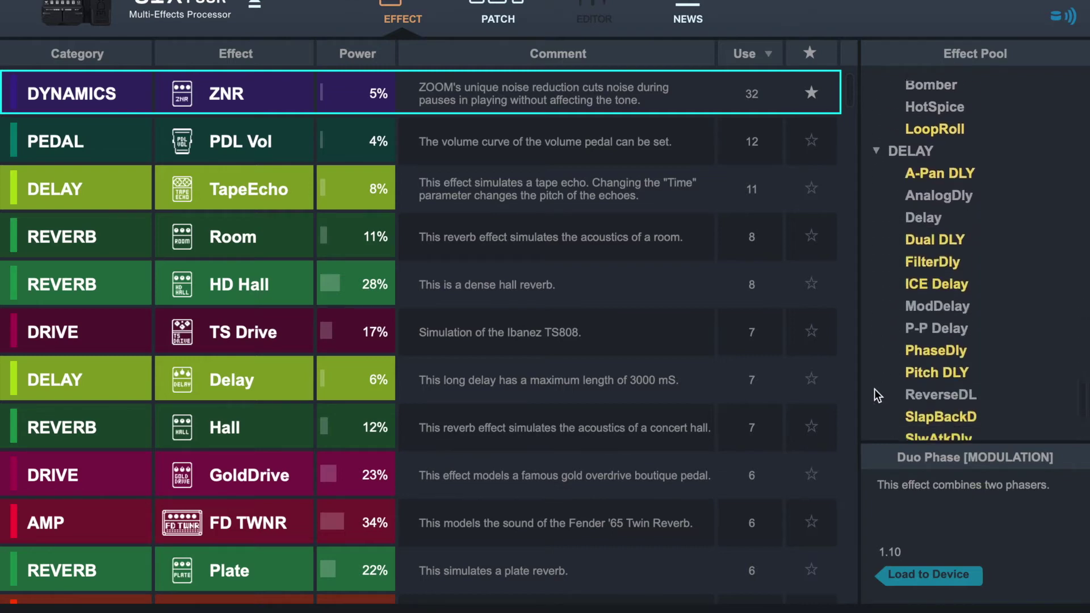
scroll(874, 389, down, 3)
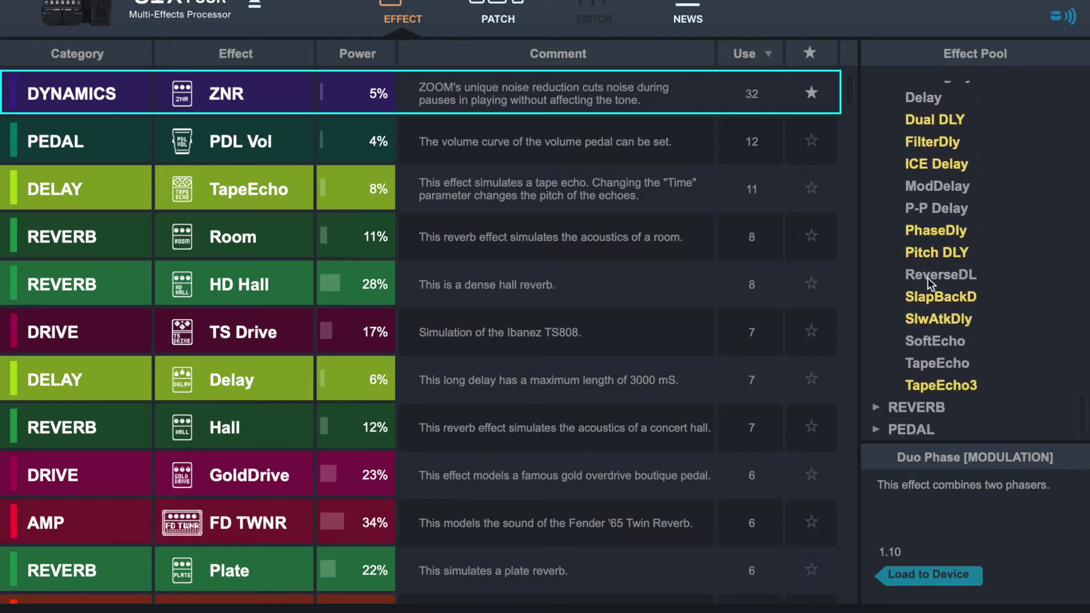
click(878, 406)
scroll(888, 312, down, 4)
scroll(892, 289, down, 2)
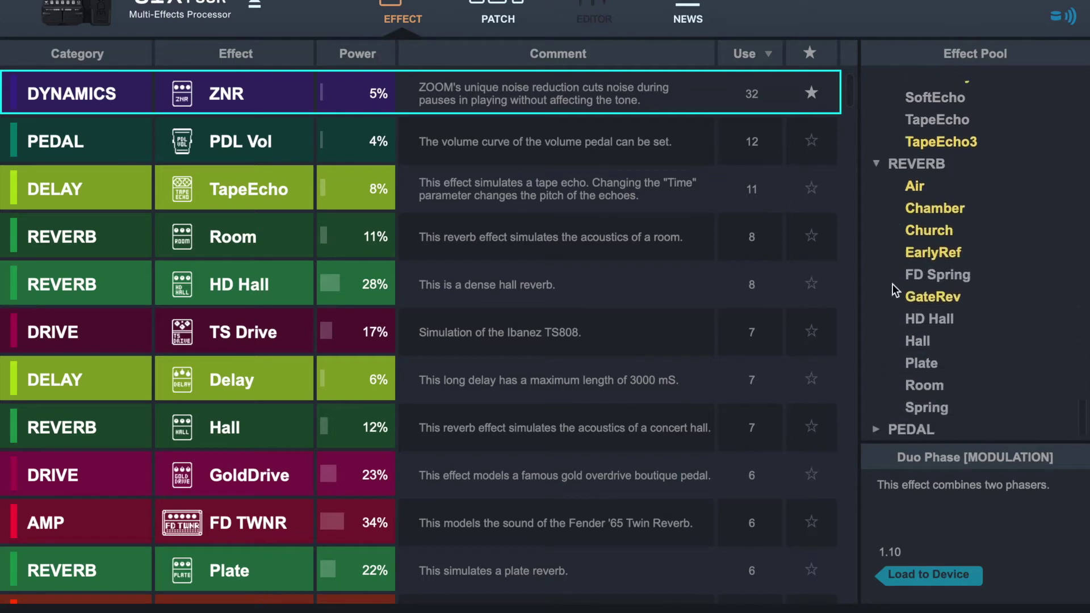
click(937, 210)
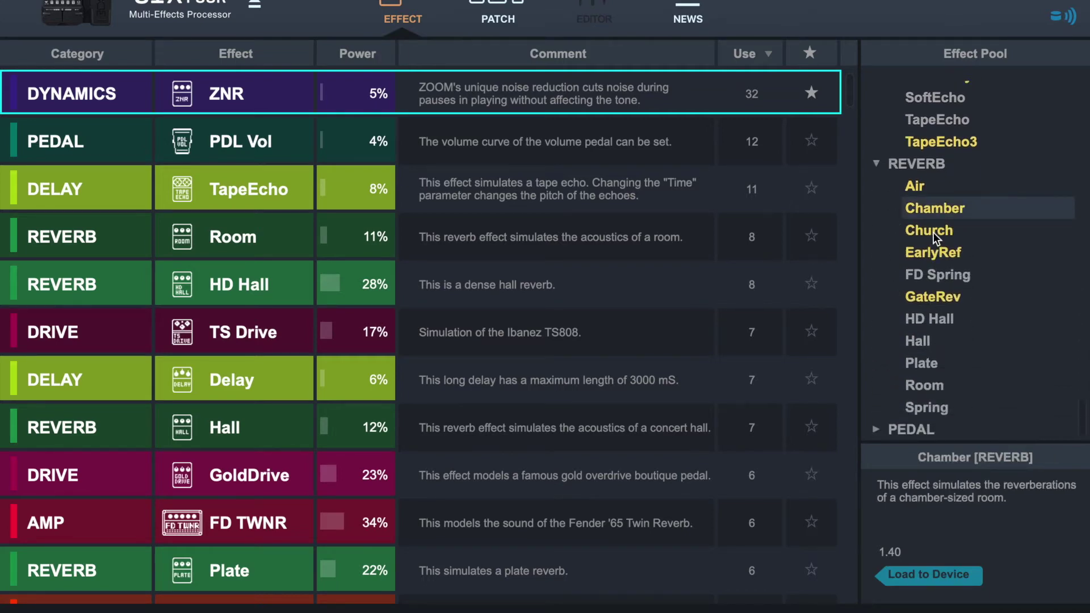
click(933, 233)
Step: Expand the PEDAL category and display the PDL Roto rotary-speaker description
click(876, 430)
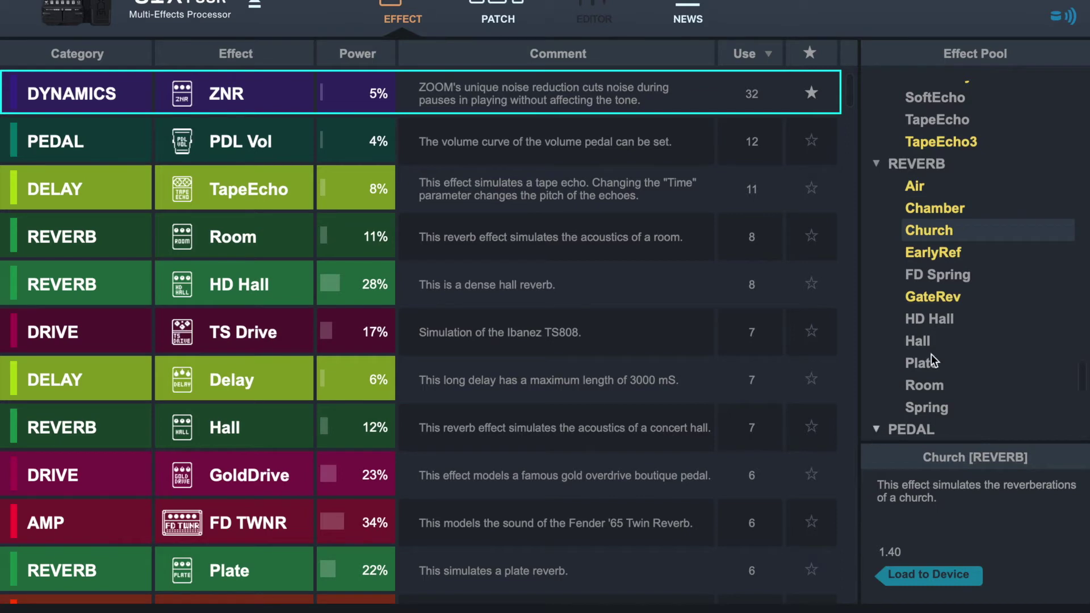
scroll(931, 354, down, 3)
scroll(930, 354, down, 2)
scroll(930, 354, down, 1)
scroll(931, 355, down, 2)
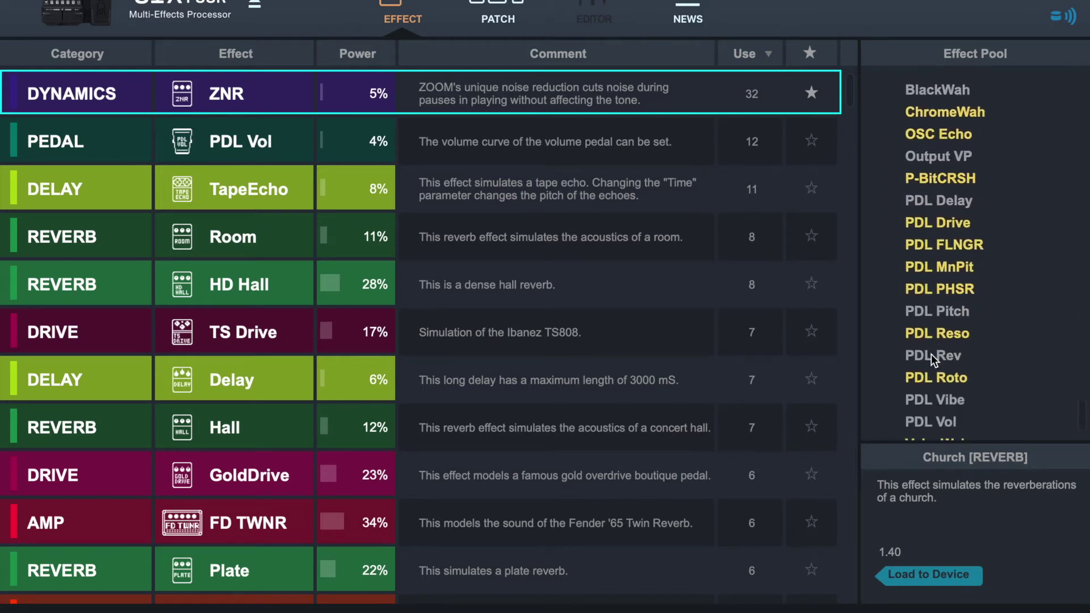
scroll(945, 282, down, 1)
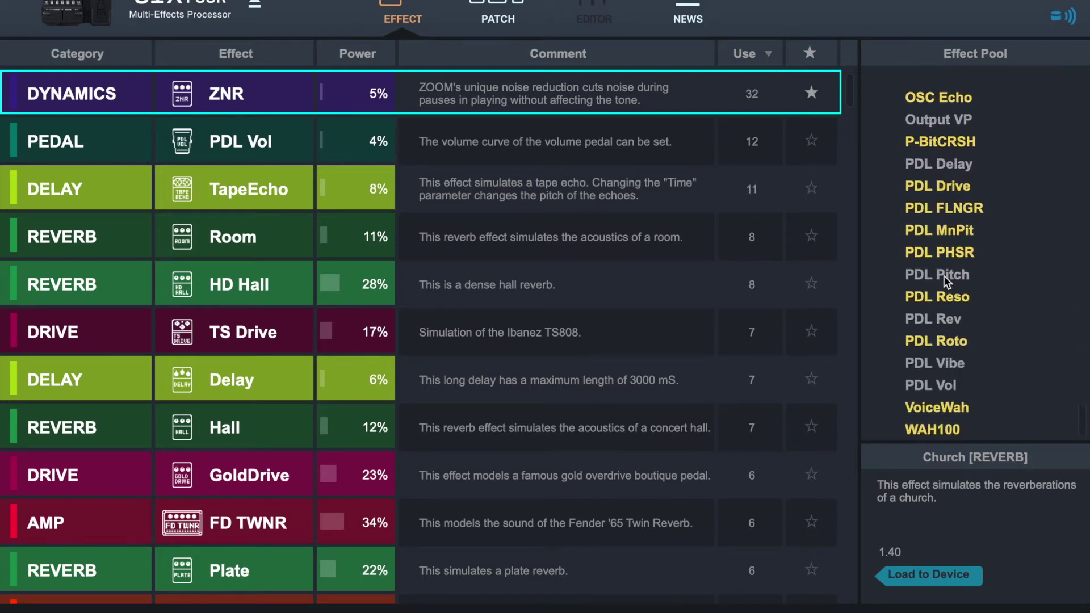
click(940, 341)
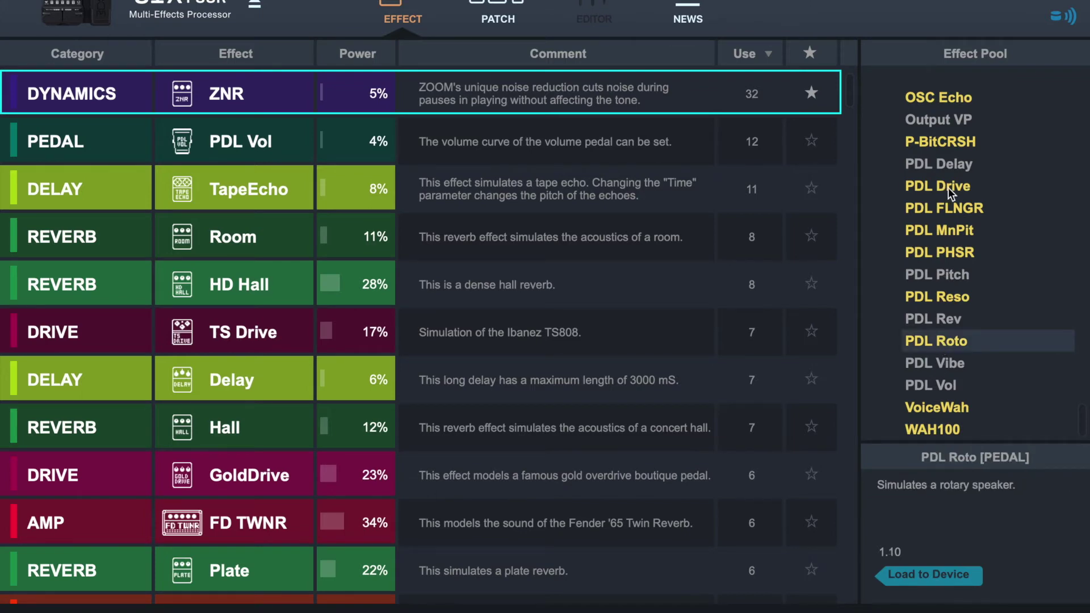
Step: Show the patch list at bank 5, opening patch 5-4 Dotted 8's name without changing it
click(497, 22)
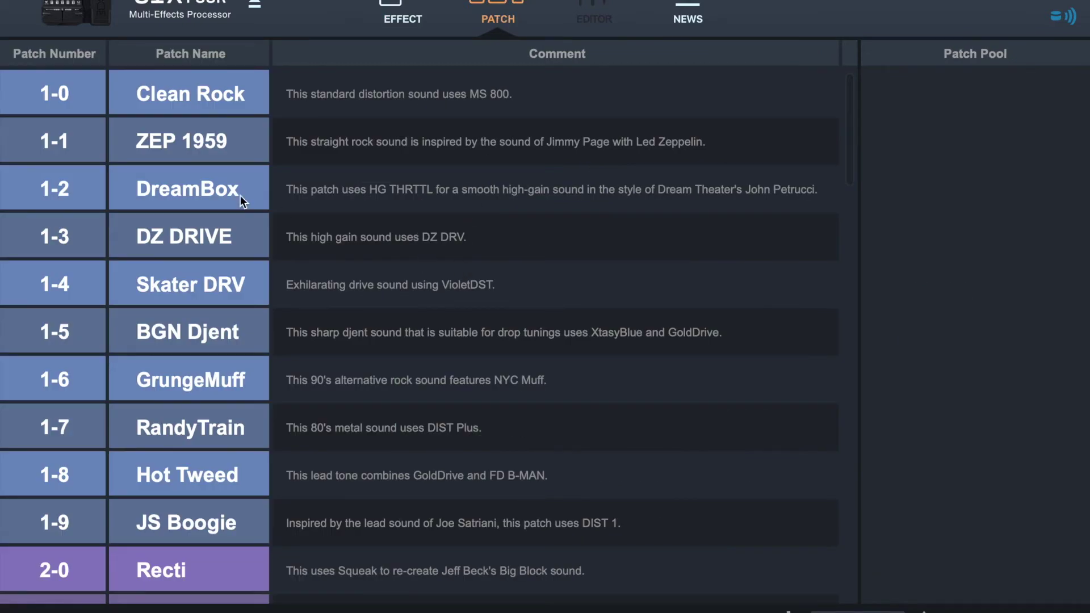
scroll(67, 196, down, 5)
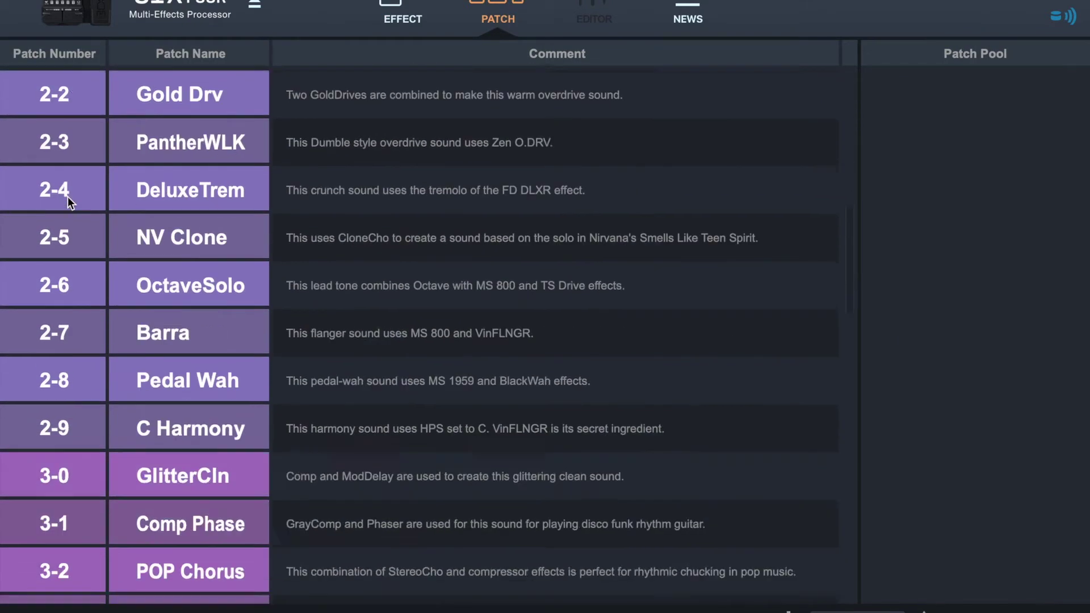
scroll(67, 197, down, 15)
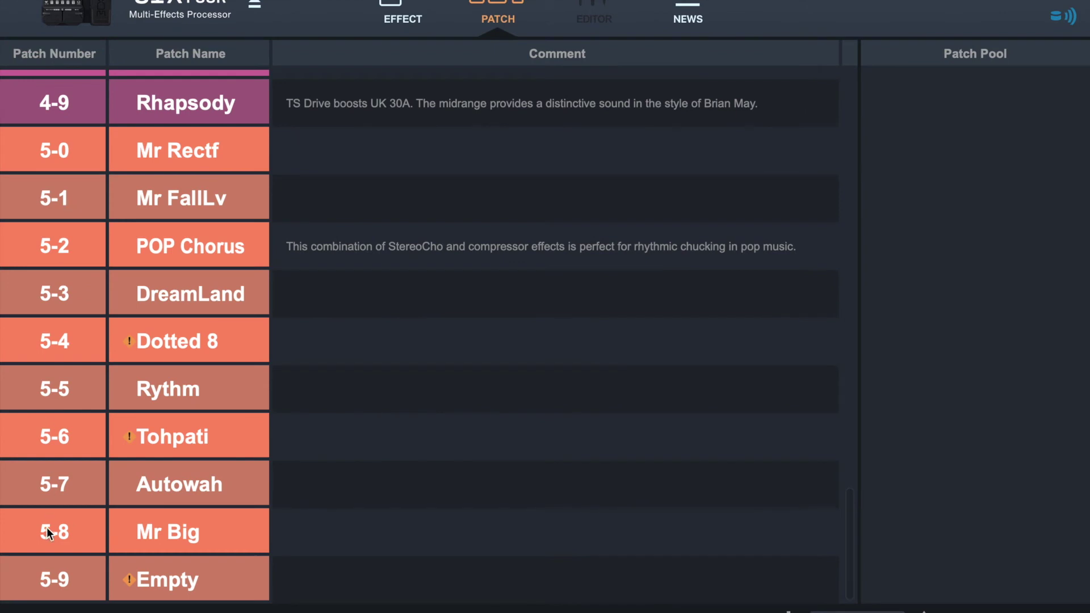
scroll(79, 534, up, 2)
scroll(78, 534, down, 2)
scroll(78, 534, up, 1)
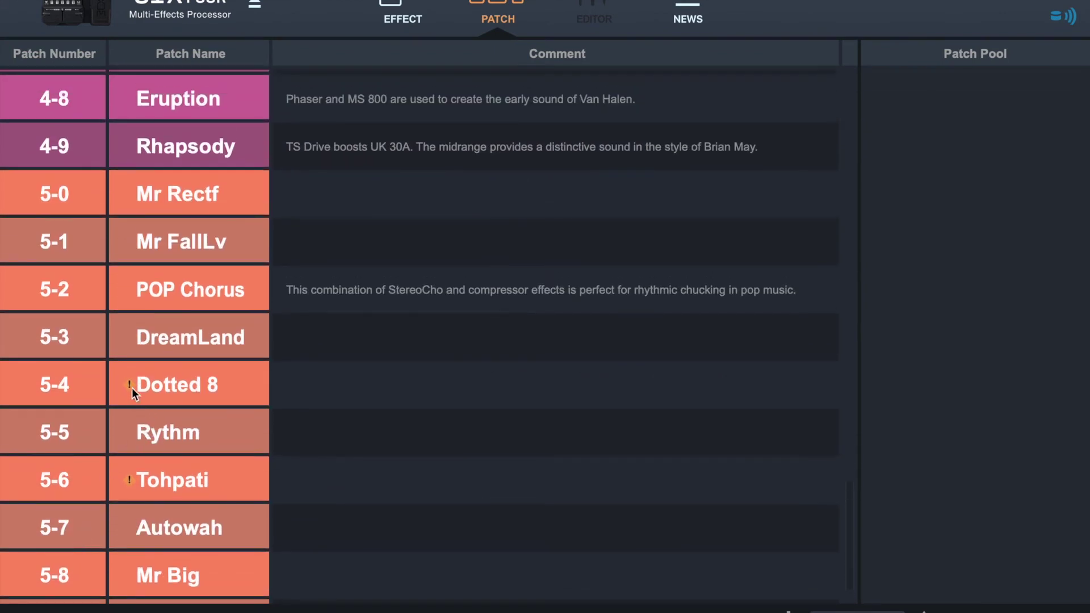
scroll(167, 397, up, 10)
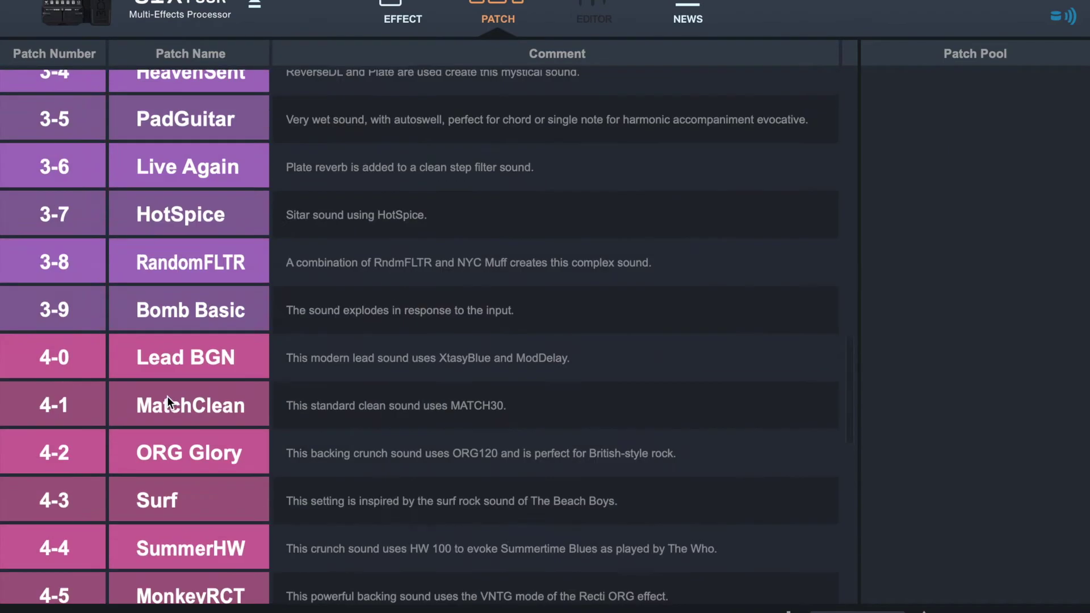
scroll(168, 397, up, 8)
scroll(166, 396, up, 8)
scroll(167, 396, down, 20)
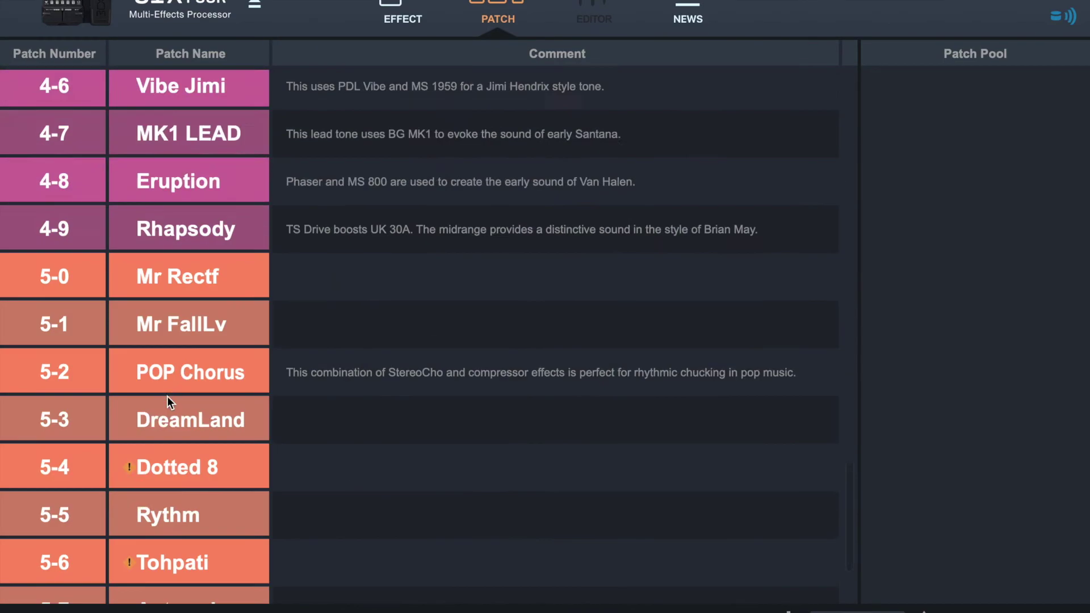
scroll(167, 396, down, 2)
click(134, 348)
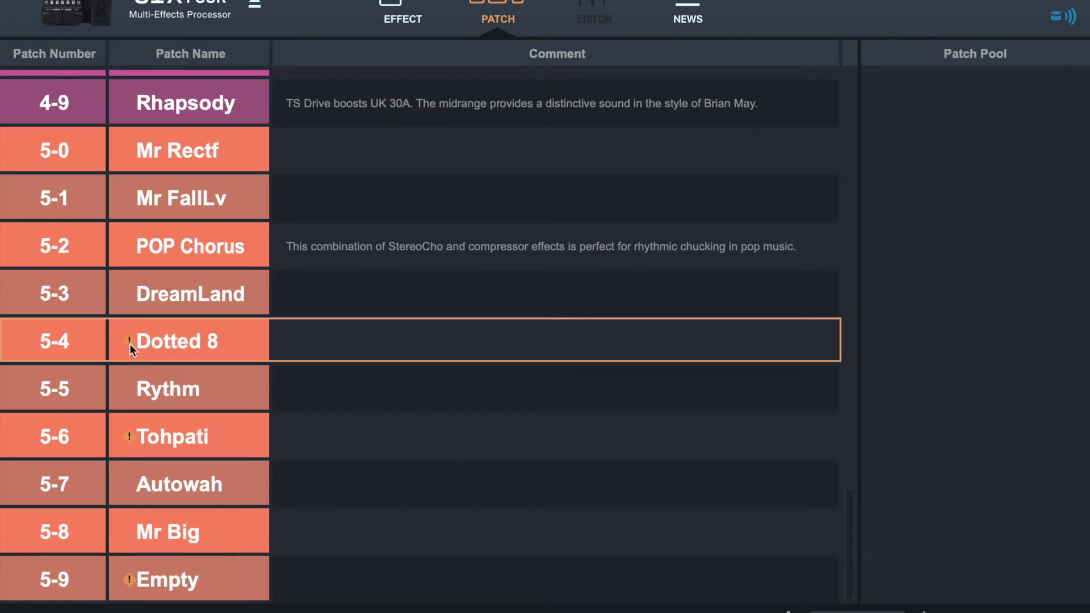
double_click(131, 343)
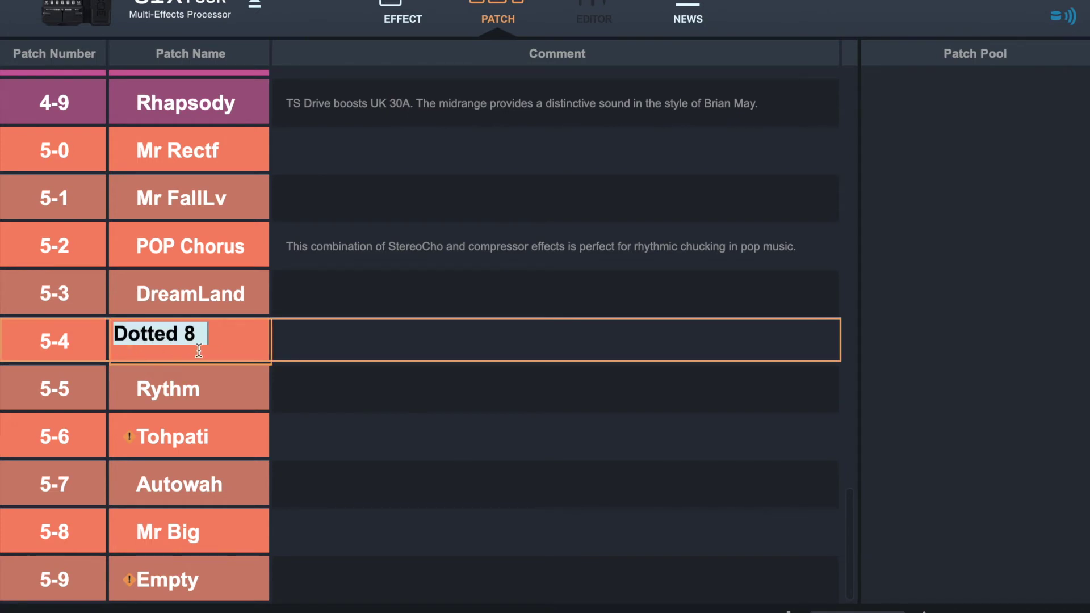
click(215, 391)
click(101, 344)
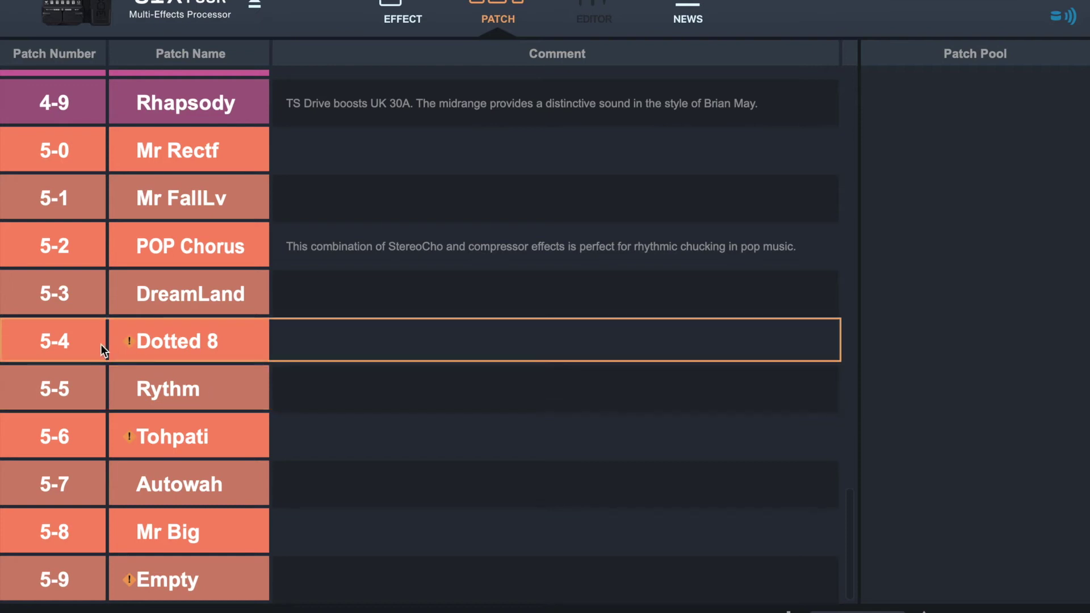
right_click(129, 338)
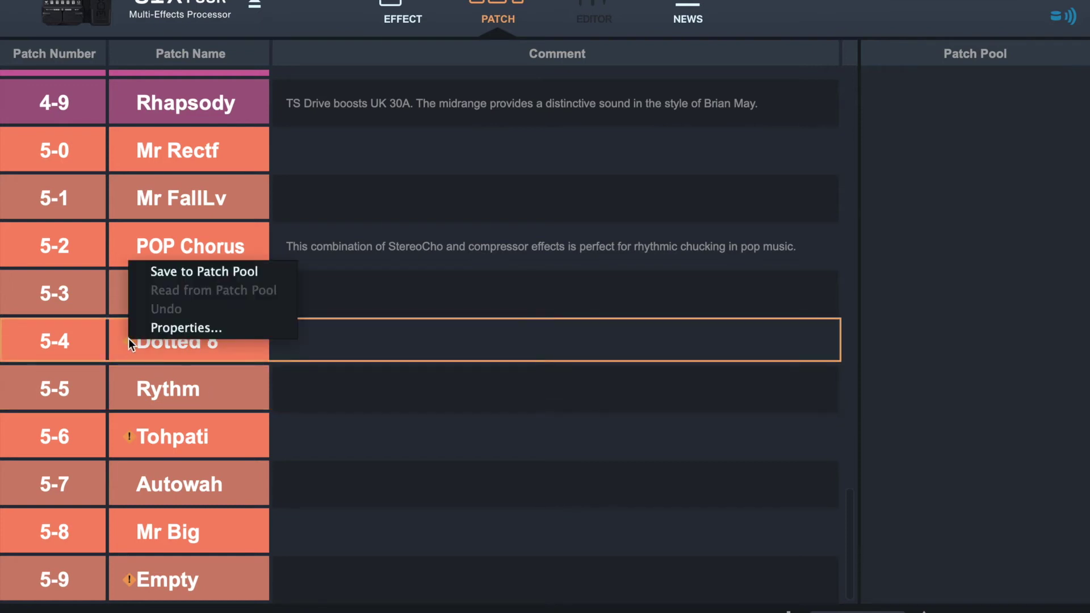
click(171, 330)
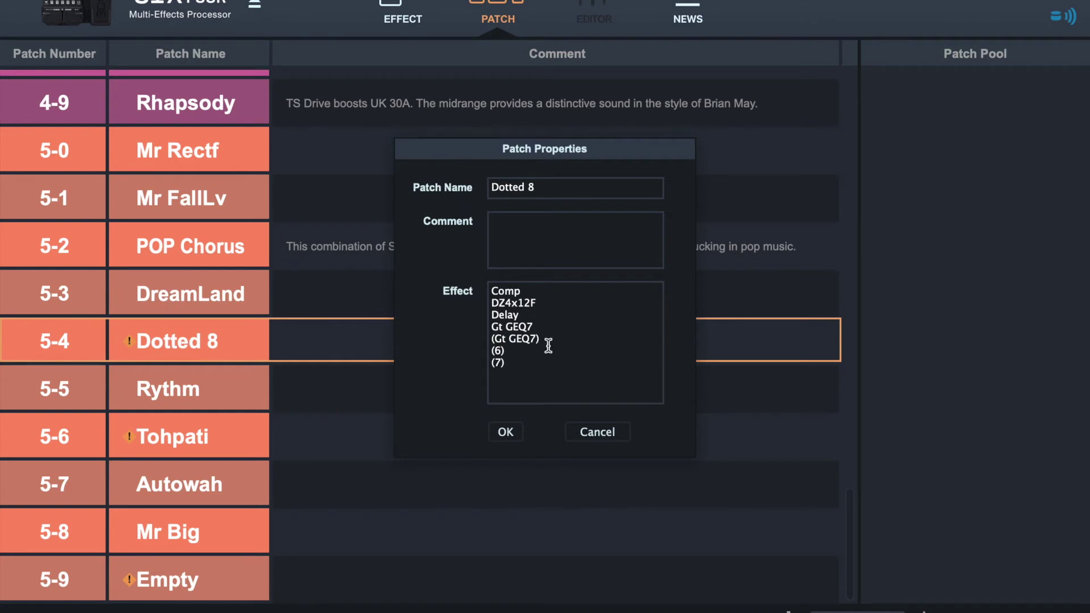
click(506, 432)
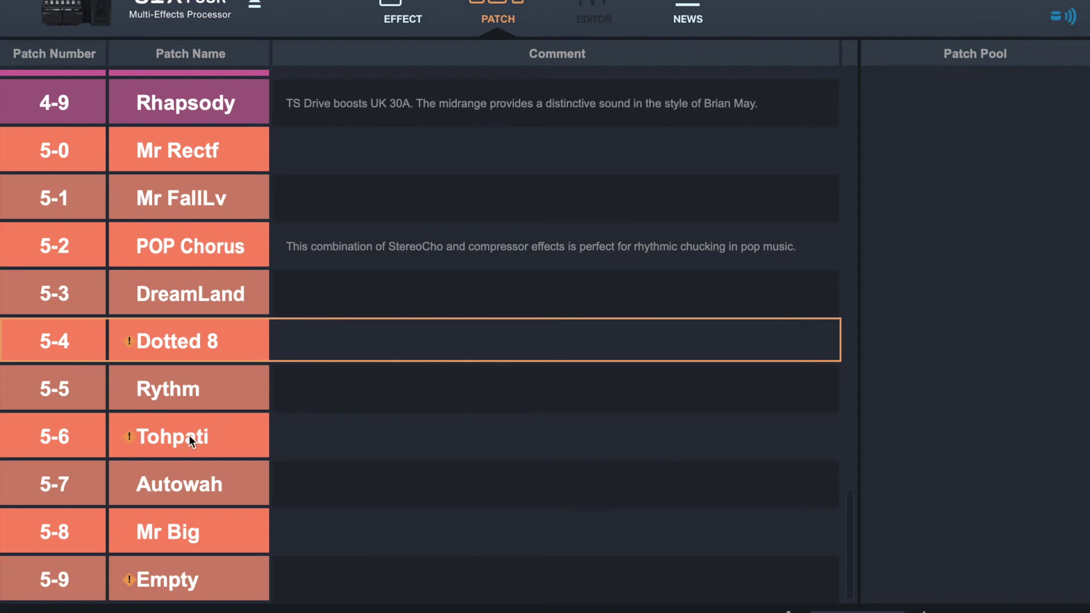
click(171, 437)
Step: Rename patch 5-9 from 'Empty' to 'empty', then reselect patch 5-4 Dotted 8
click(139, 576)
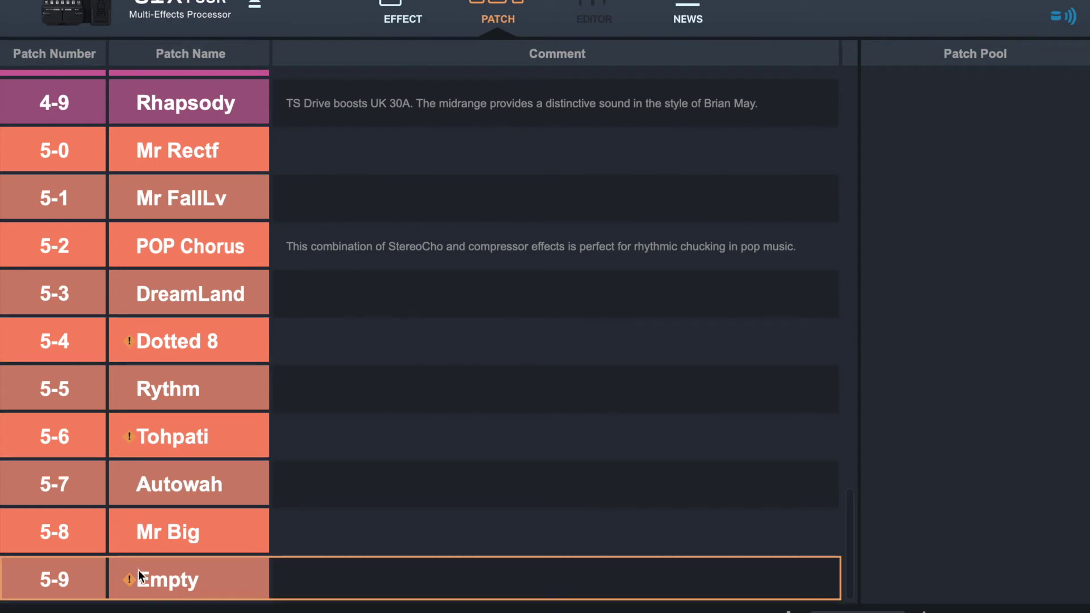
double_click(127, 582)
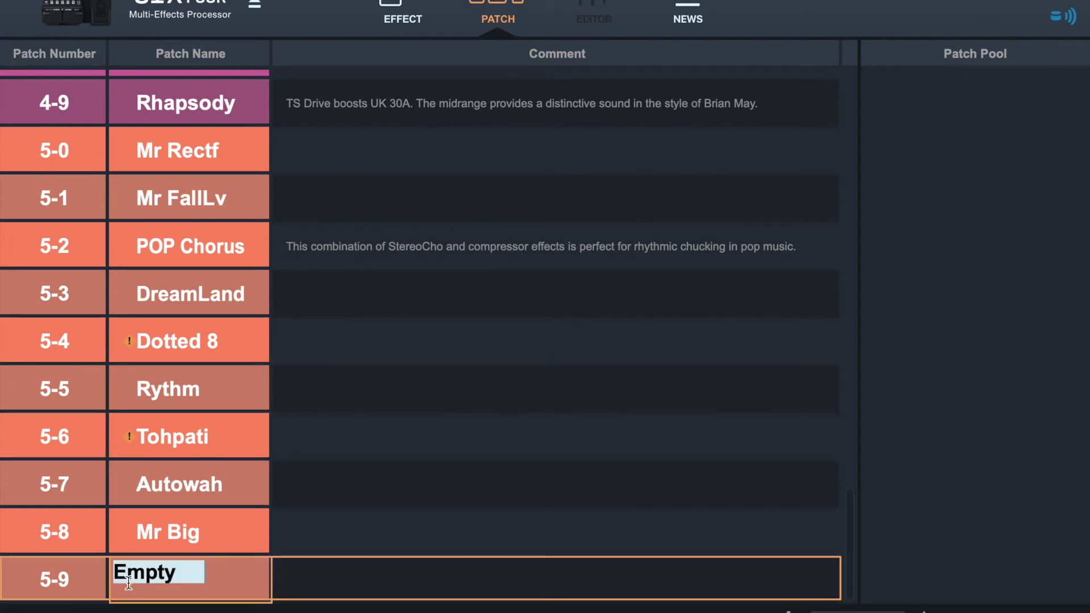
text(empy)
key(BackSpace)
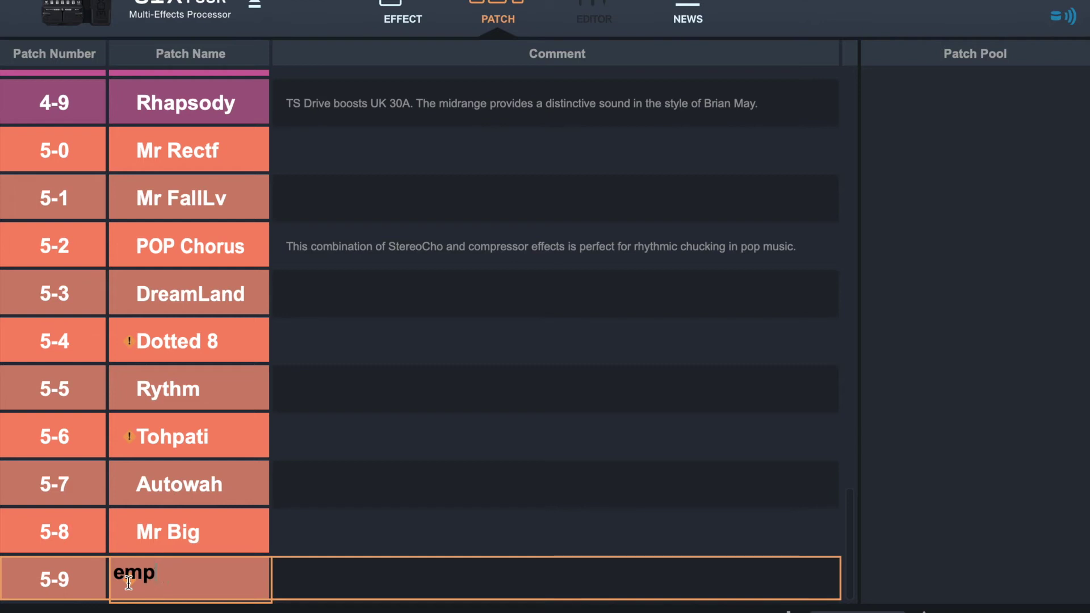
text(ty)
key(Return)
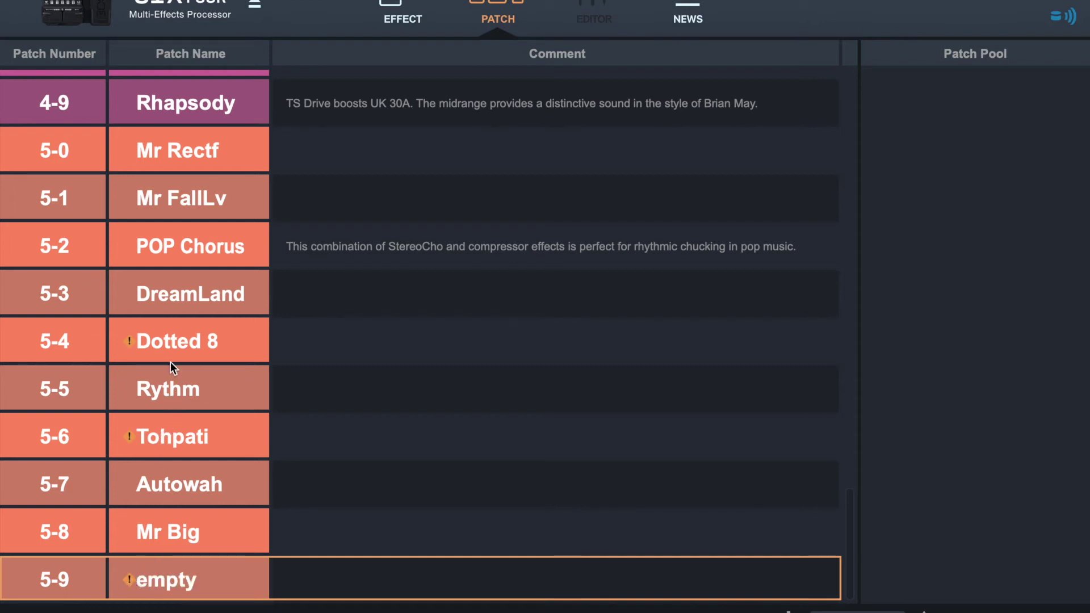
click(124, 342)
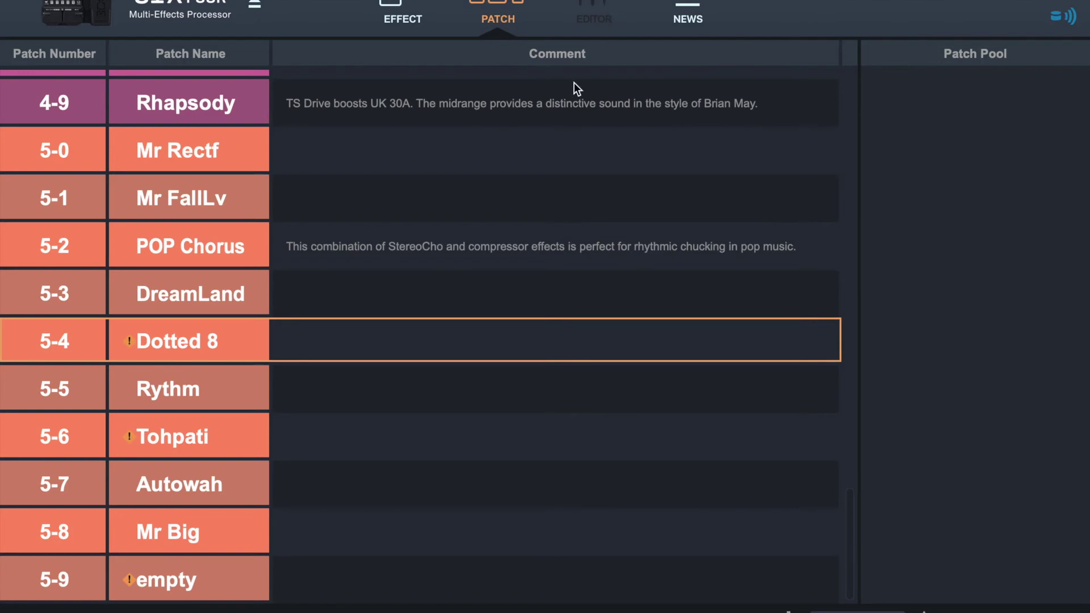
scroll(253, 246, up, 5)
scroll(253, 242, up, 1)
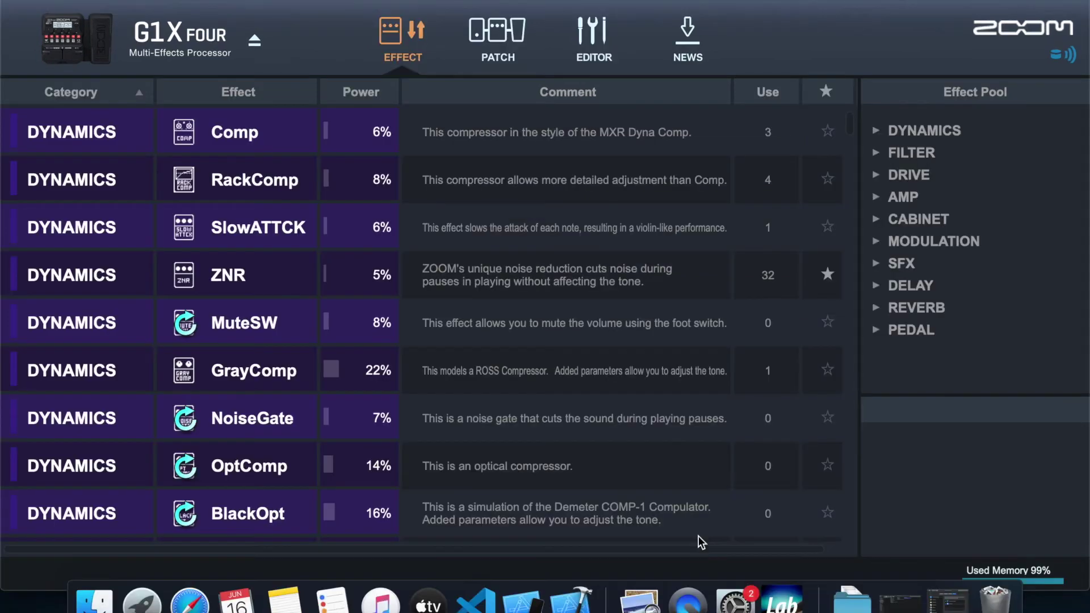
Step: Open the patch editor on patch 5-1 Mr FallLv
click(587, 39)
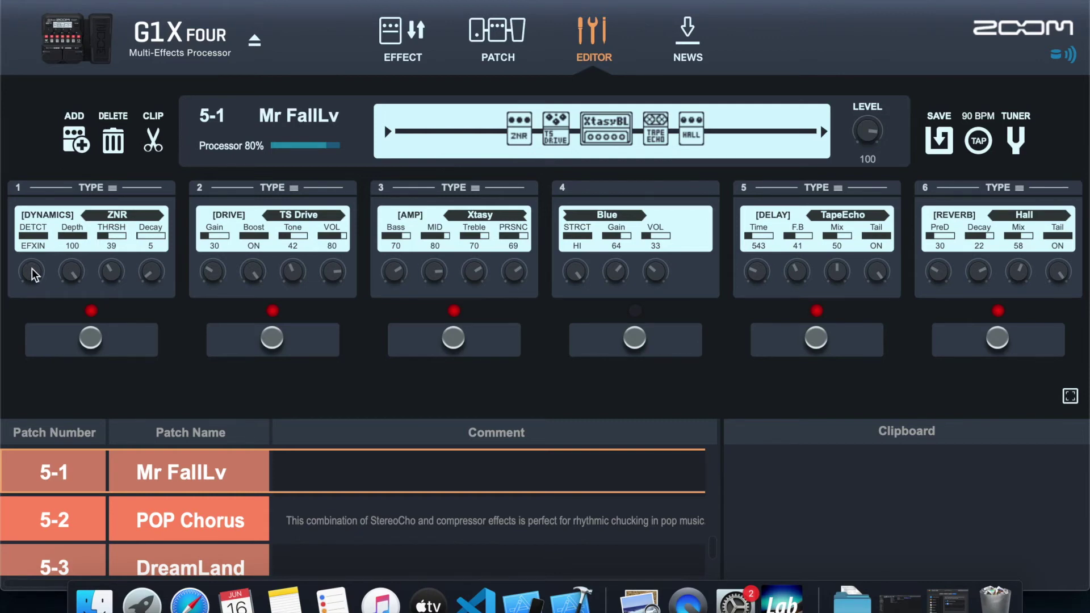
Step: Switch ZNR detect to GTRIN and back to EFXIN, lower Depth to 77, and save
drag(30, 271, 32, 301)
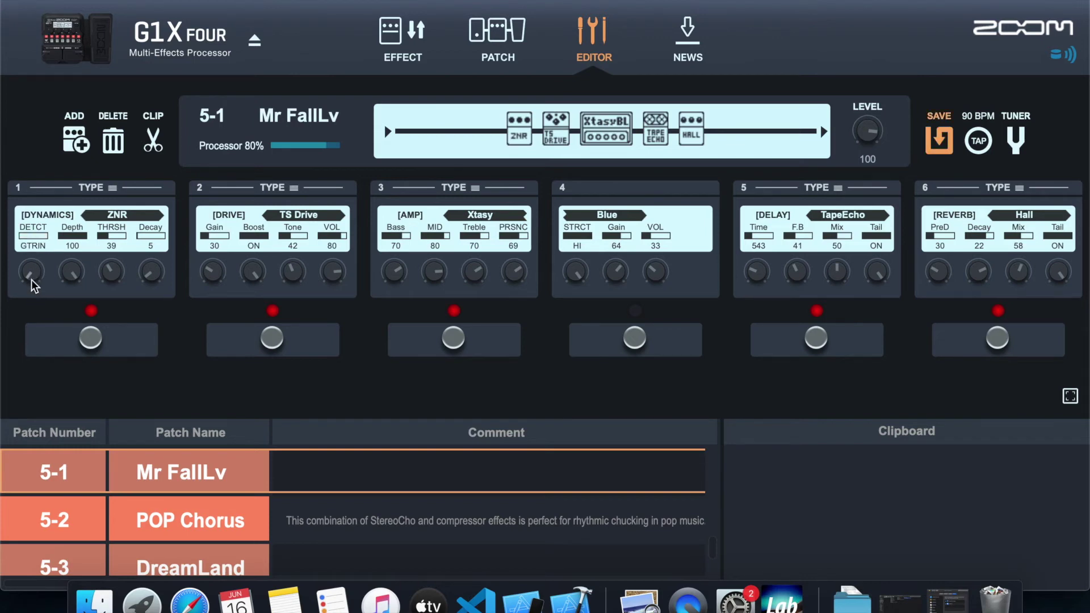
drag(31, 285, 30, 266)
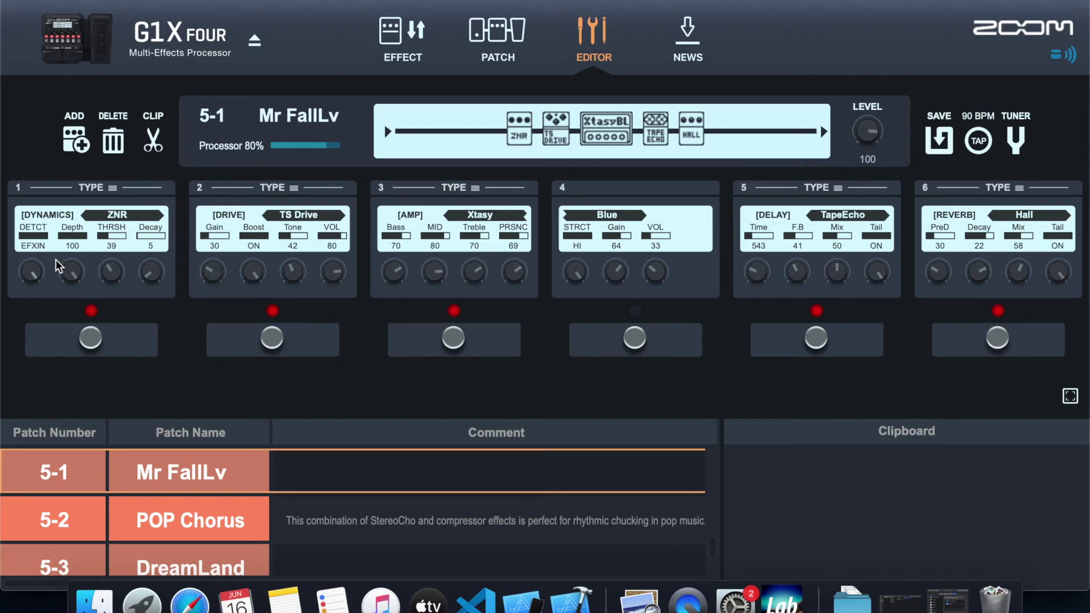
drag(73, 273, 72, 283)
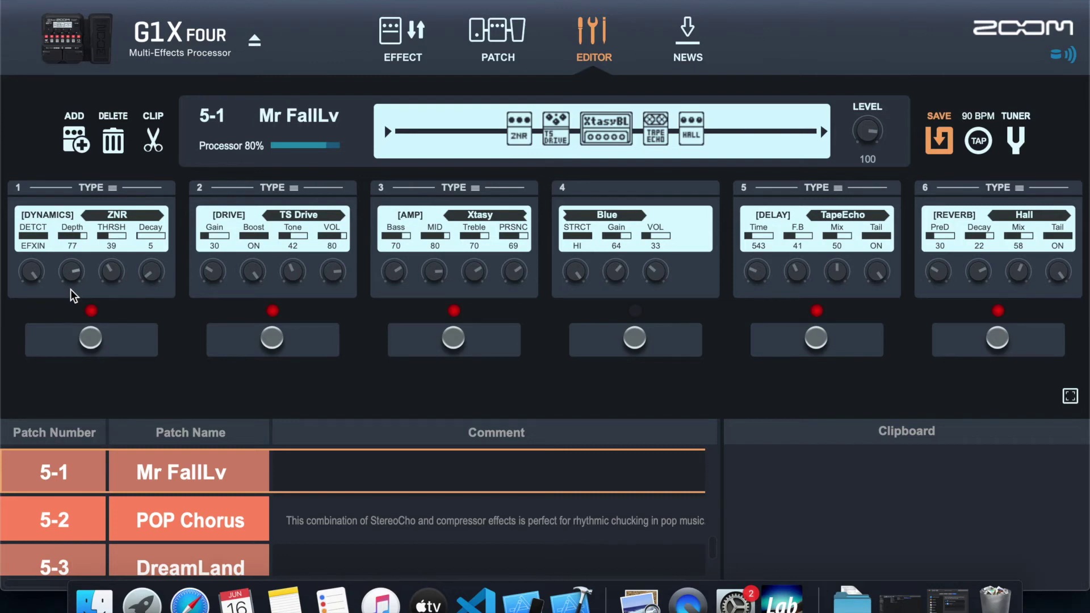
key(super+s)
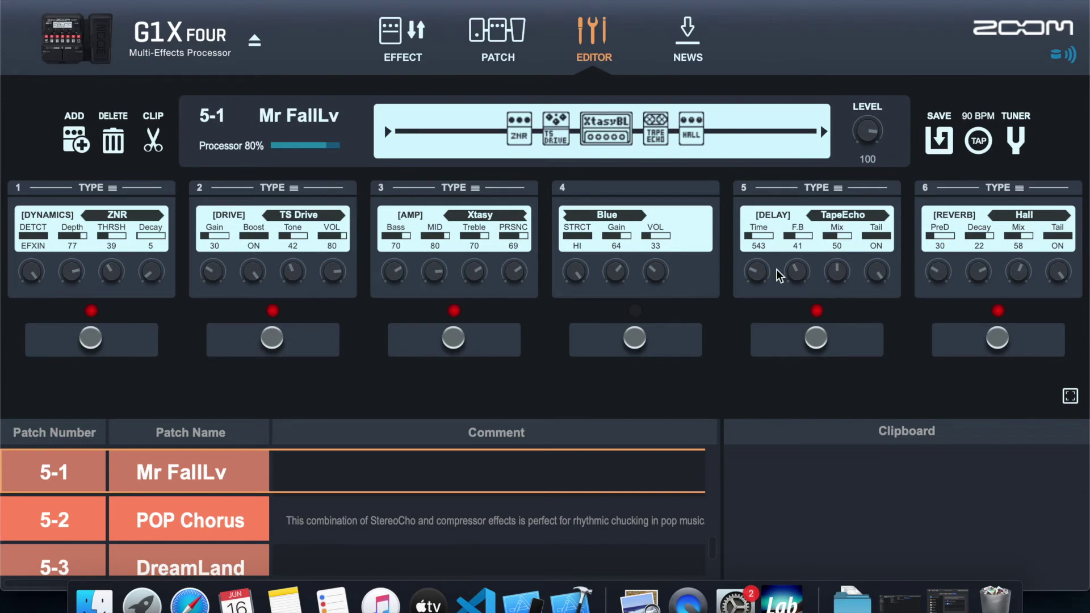
Step: Drag XtasyBL ahead of TS Drive, then move it back after TS Drive
drag(615, 139, 576, 135)
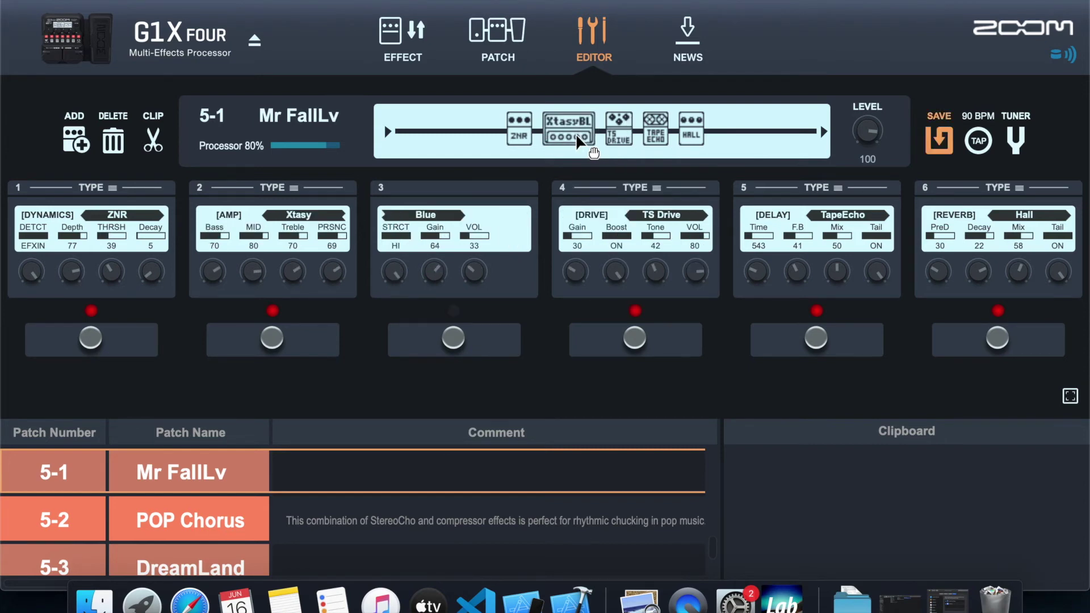
drag(576, 135, 609, 137)
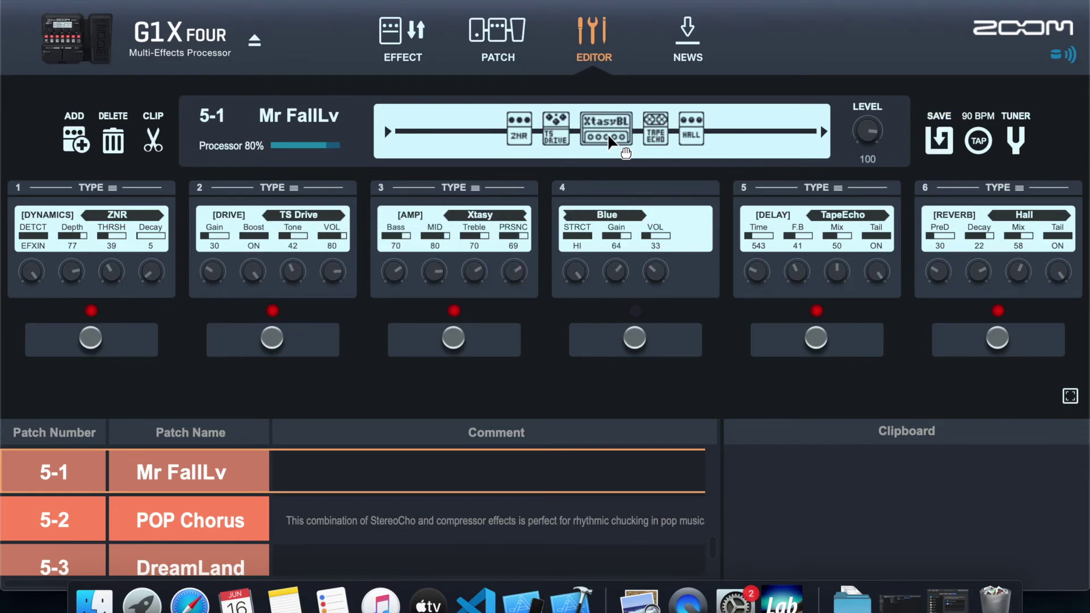
click(980, 147)
click(983, 138)
click(982, 144)
click(983, 144)
click(983, 144)
click(977, 115)
click(977, 115)
key(BackSpace)
key(BackSpace)
text(90)
key(Return)
scroll(247, 502, down, 1)
scroll(248, 510, up, 1)
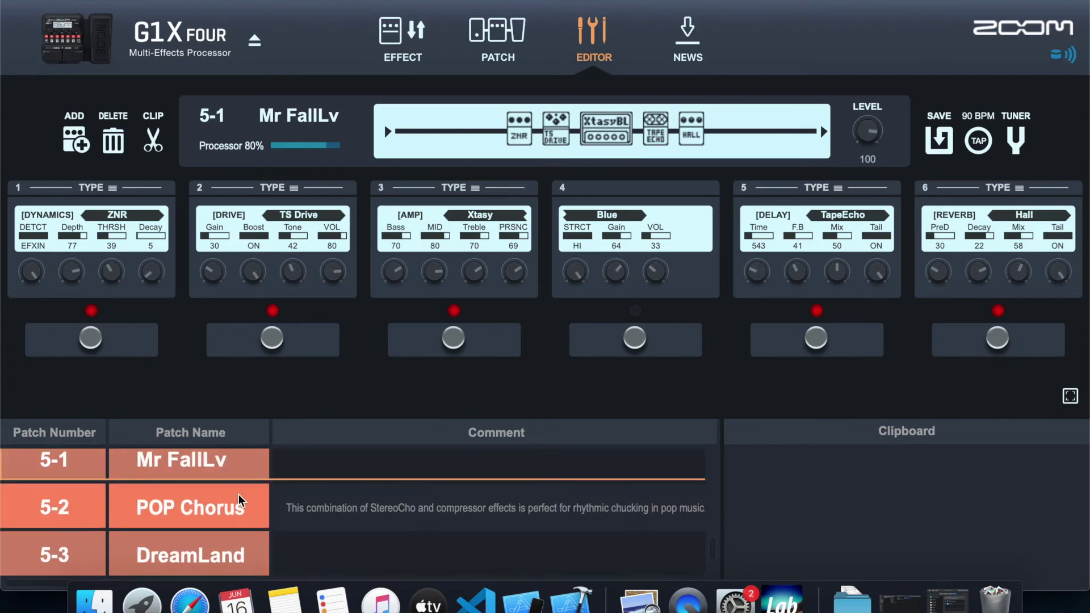
scroll(252, 521, up, 5)
scroll(256, 503, down, 4)
scroll(255, 503, down, 2)
scroll(255, 503, up, 1)
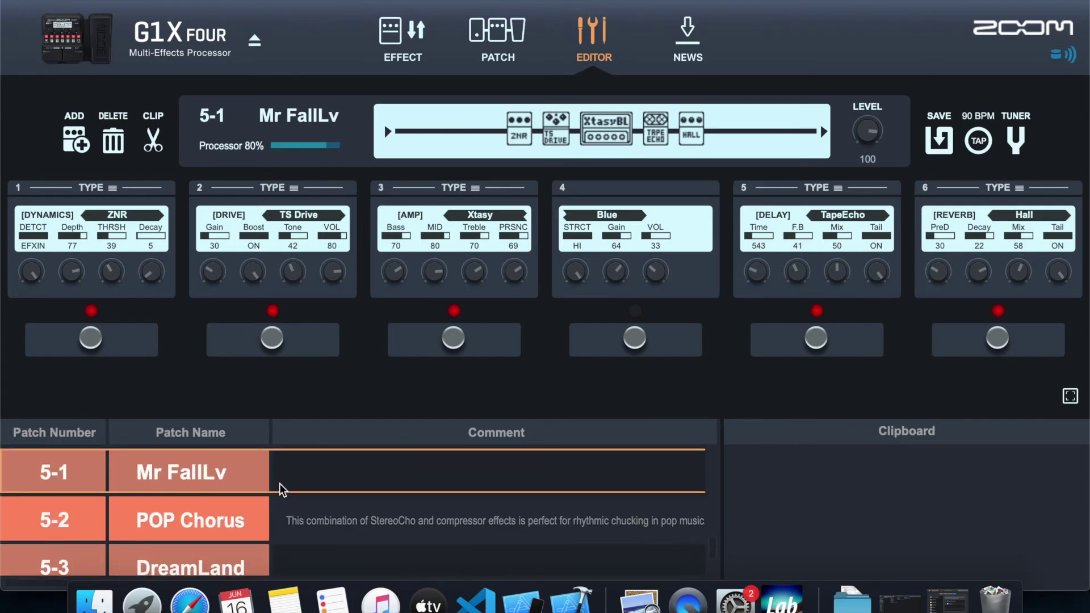
Step: Enter the comment 'Jack Thammarat's' for patch 5-1, fixing typos and removing a stray second line
click(302, 478)
text(J)
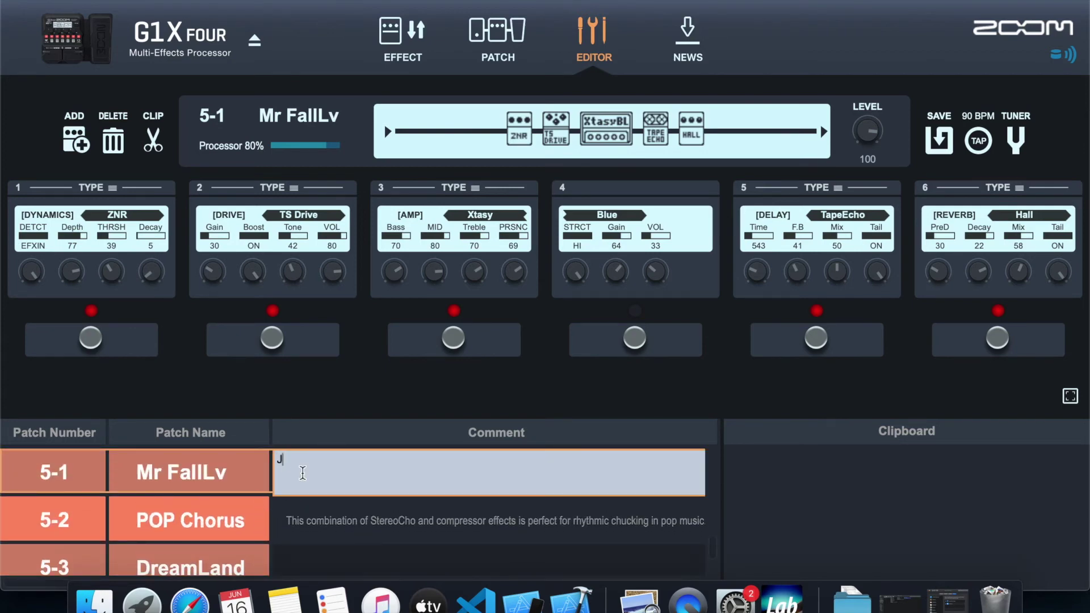
text(ackTahms)
key(BackSpace)
key(BackSpace)
key(BackSpace)
key(BackSpace)
text(hammarat)
text('s)
key(Return)
key(BackSpace)
click(159, 464)
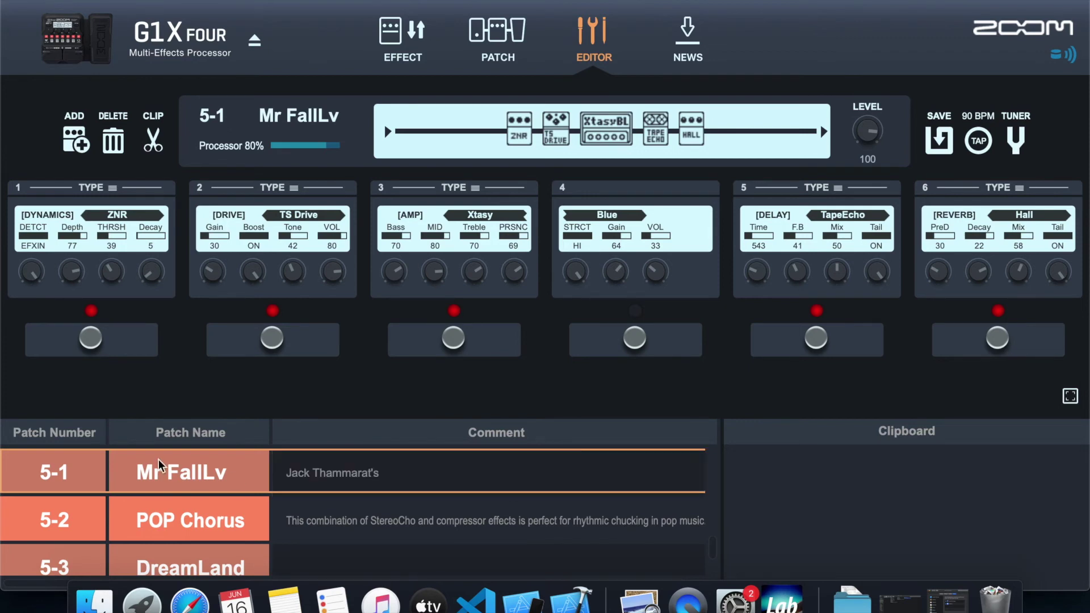
scroll(354, 531, down, 3)
scroll(358, 536, up, 2)
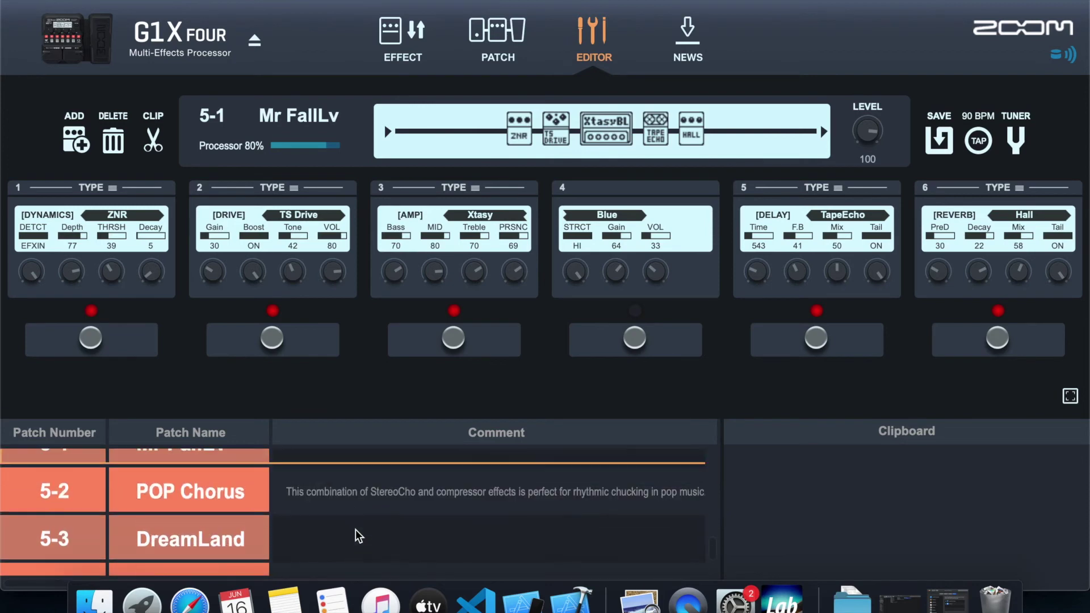
scroll(354, 532, up, 3)
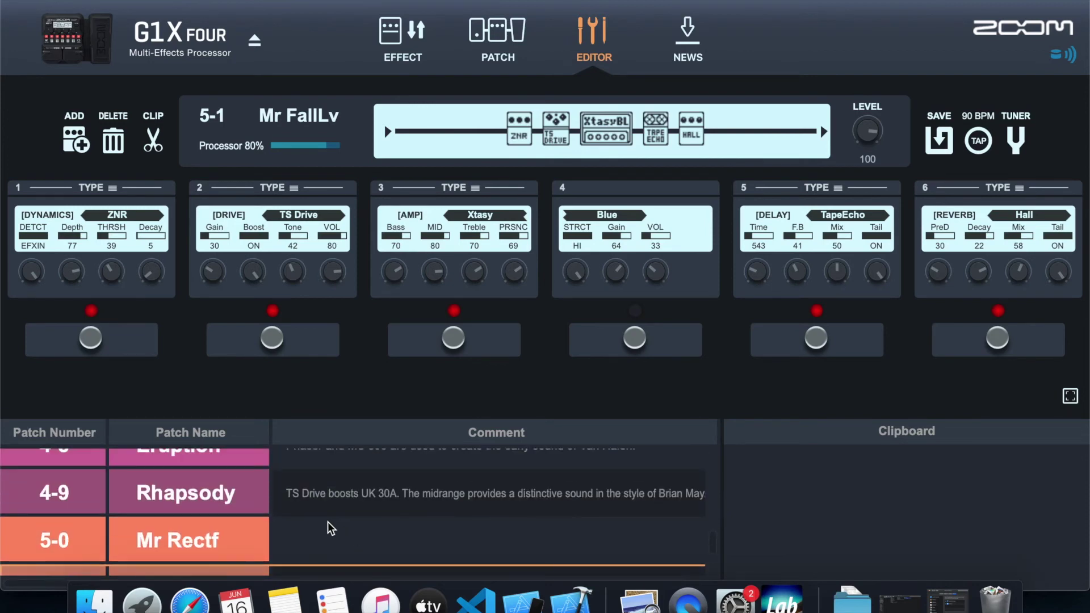
scroll(312, 518, up, 3)
scroll(194, 460, down, 2)
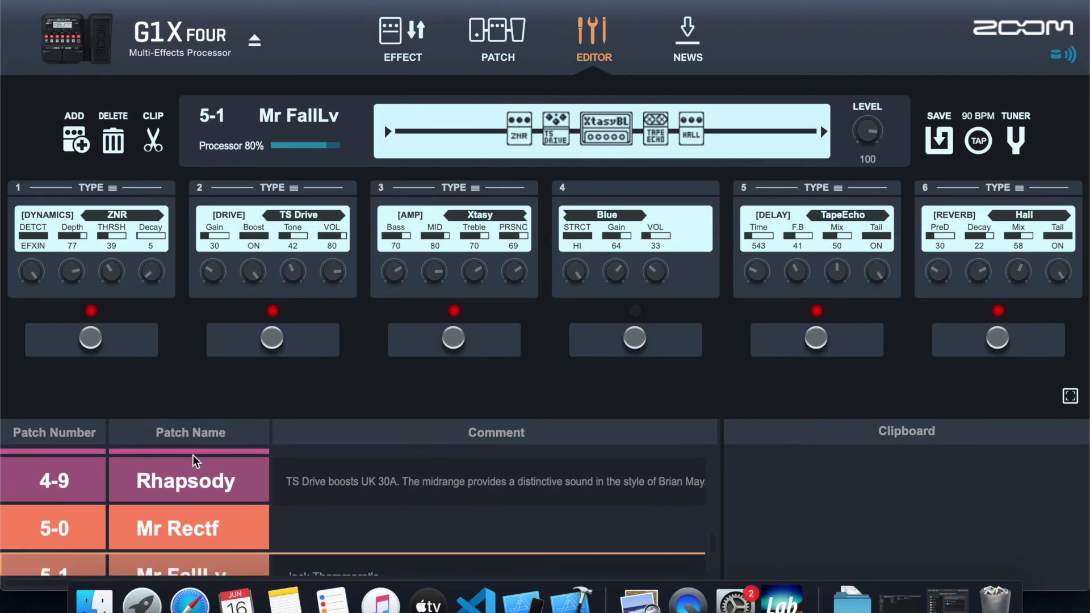
scroll(194, 461, down, 2)
scroll(194, 460, down, 1)
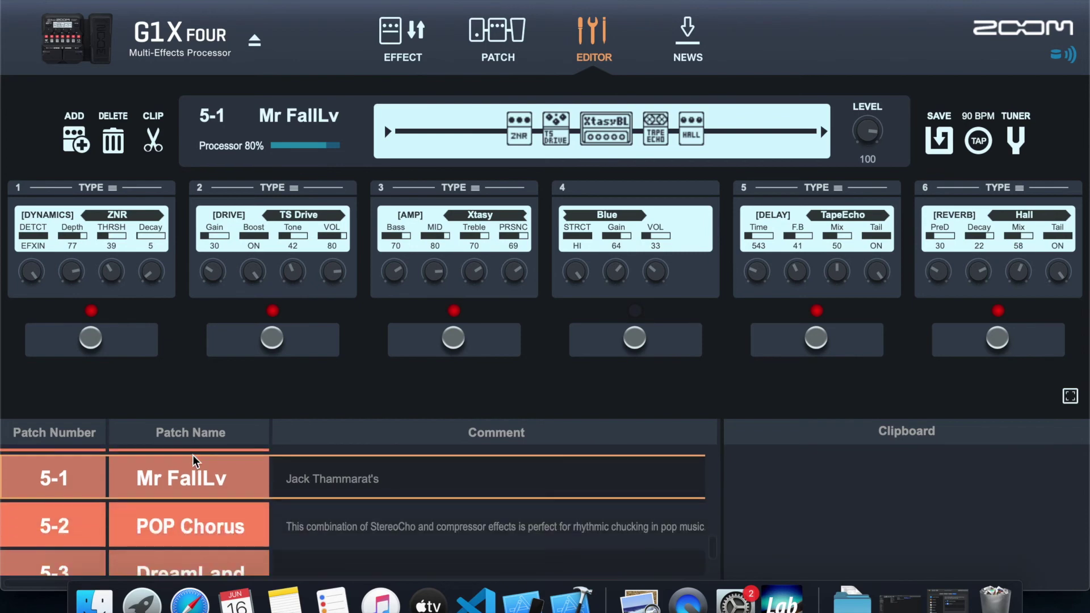
Step: Load patches 5-2 POP Chorus, 5-1 Mr FallLv, then 5-3 DreamLand into the editor
click(53, 532)
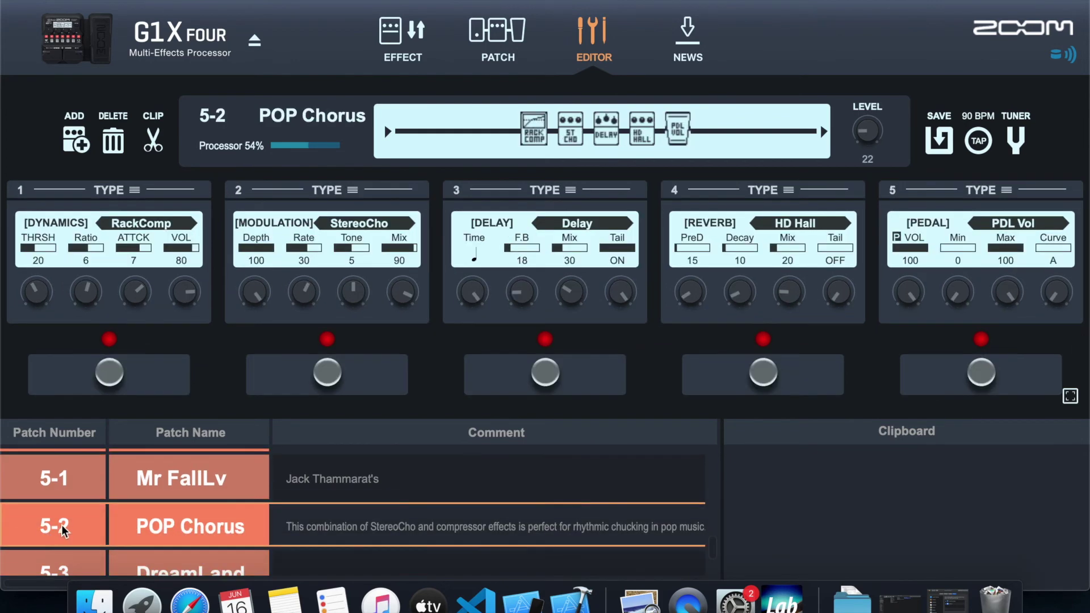
click(63, 484)
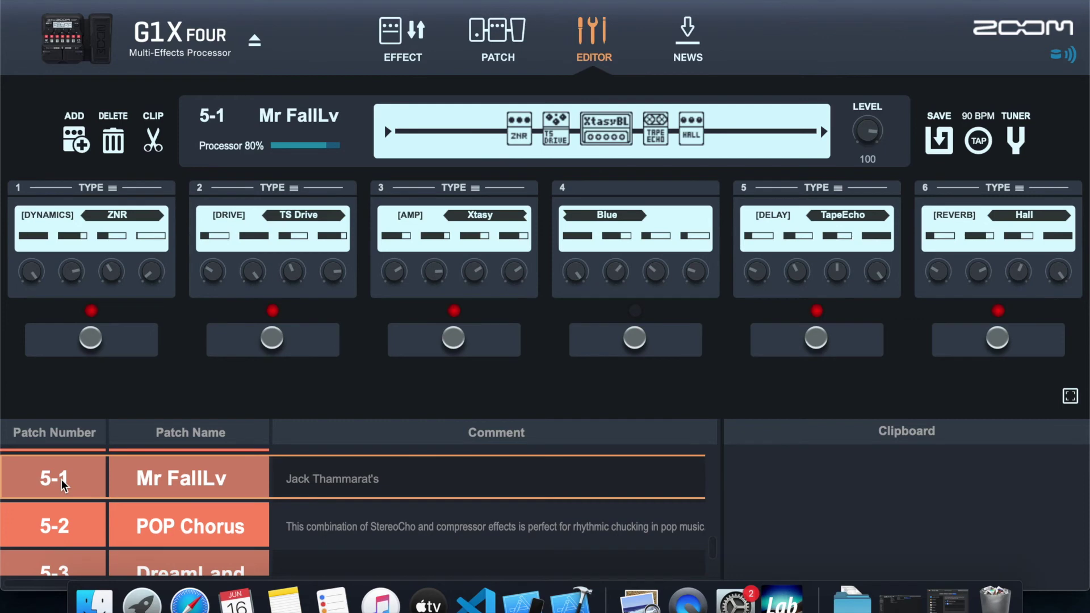
scroll(63, 484, down, 2)
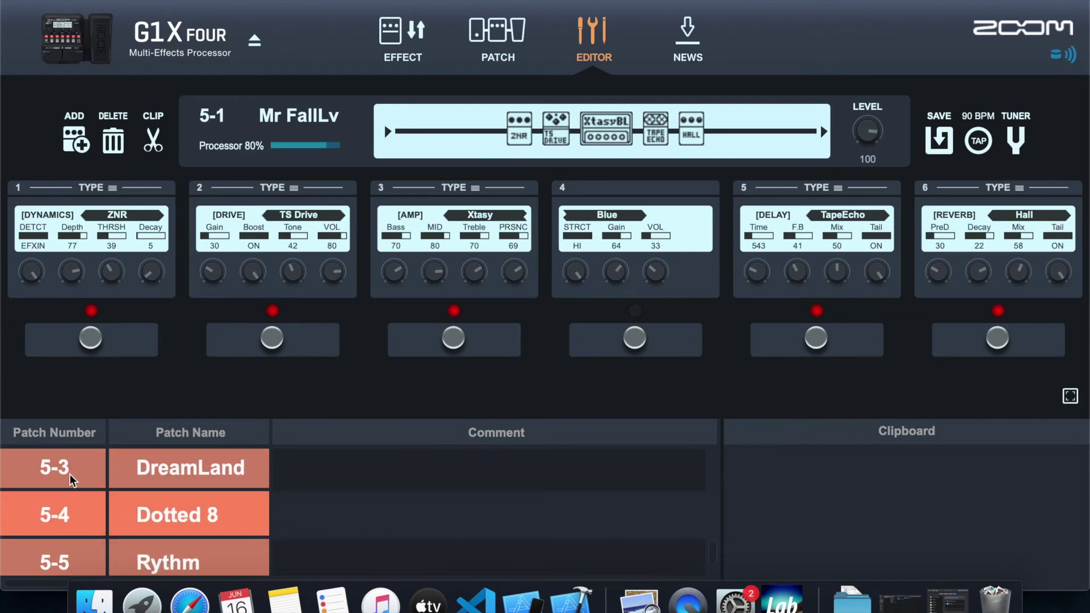
click(69, 479)
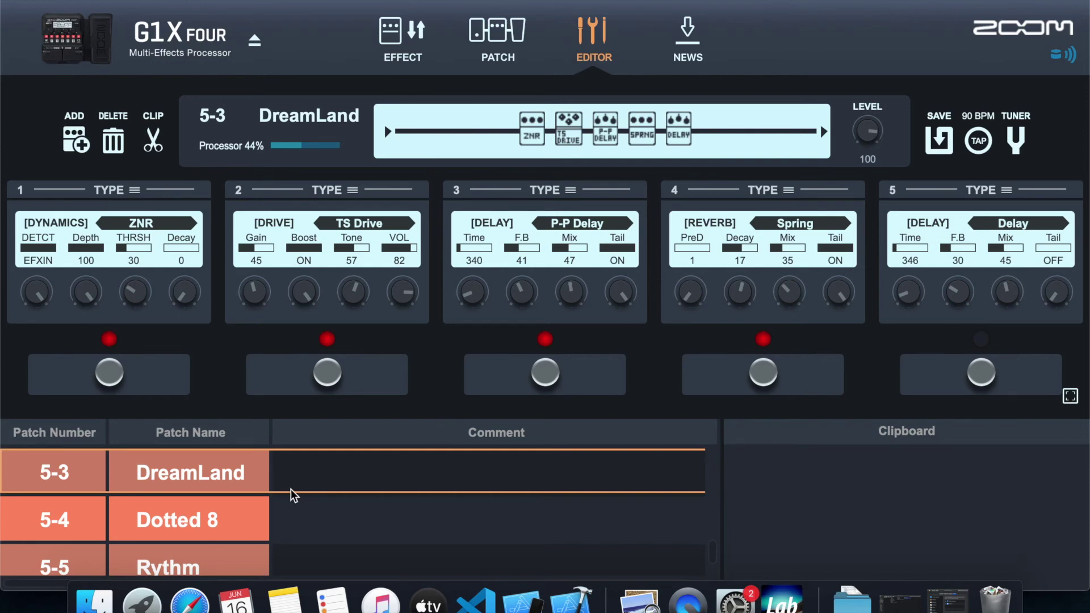
scroll(289, 496, up, 3)
scroll(290, 496, up, 3)
scroll(235, 519, up, 10)
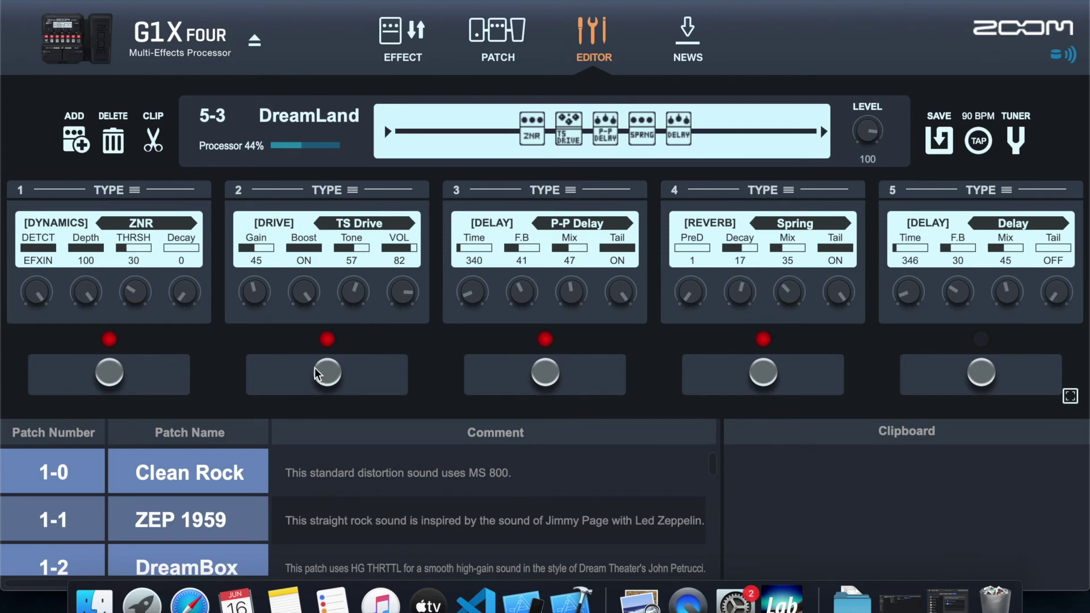
scroll(255, 443, down, 10)
scroll(255, 443, down, 10)
scroll(256, 444, up, 7)
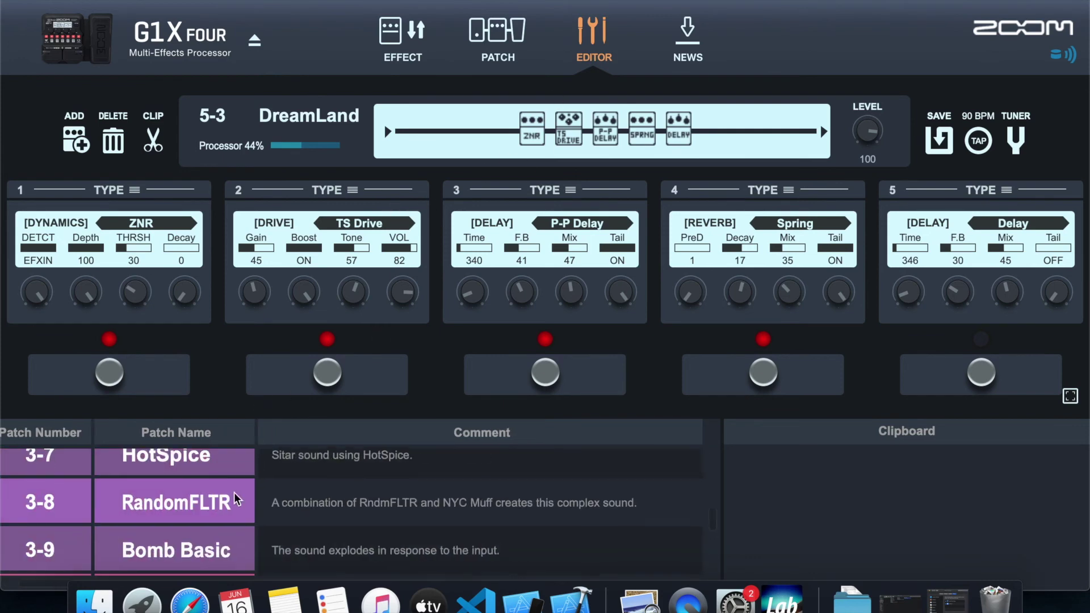
scroll(236, 497, down, 1)
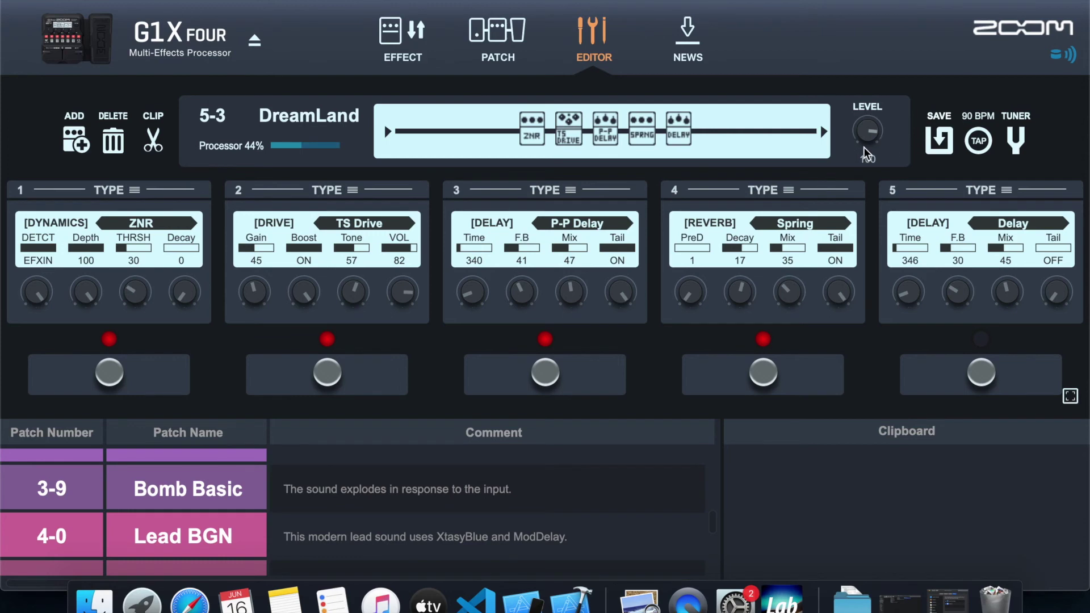
Step: Save the edited DreamLand patch with PATCH 5-3 DreamLand kept as the destination
click(934, 144)
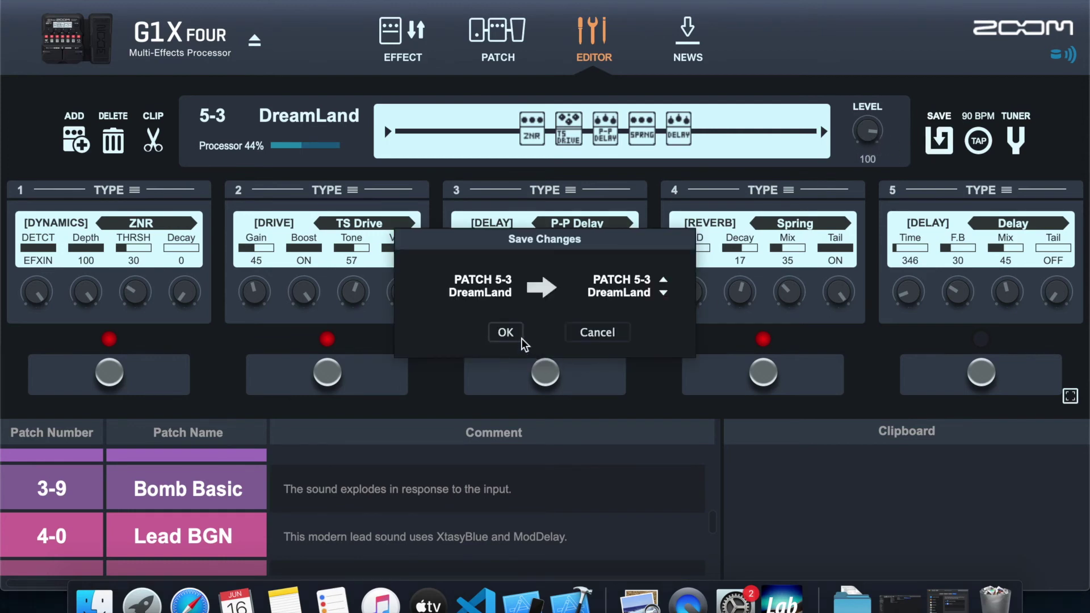
click(662, 293)
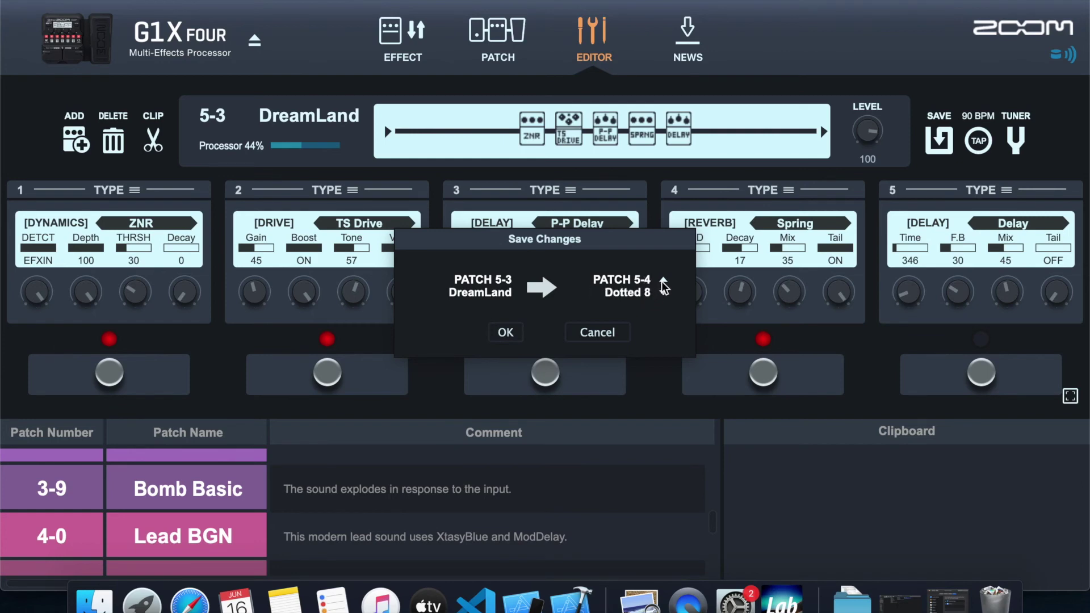
click(661, 281)
click(663, 293)
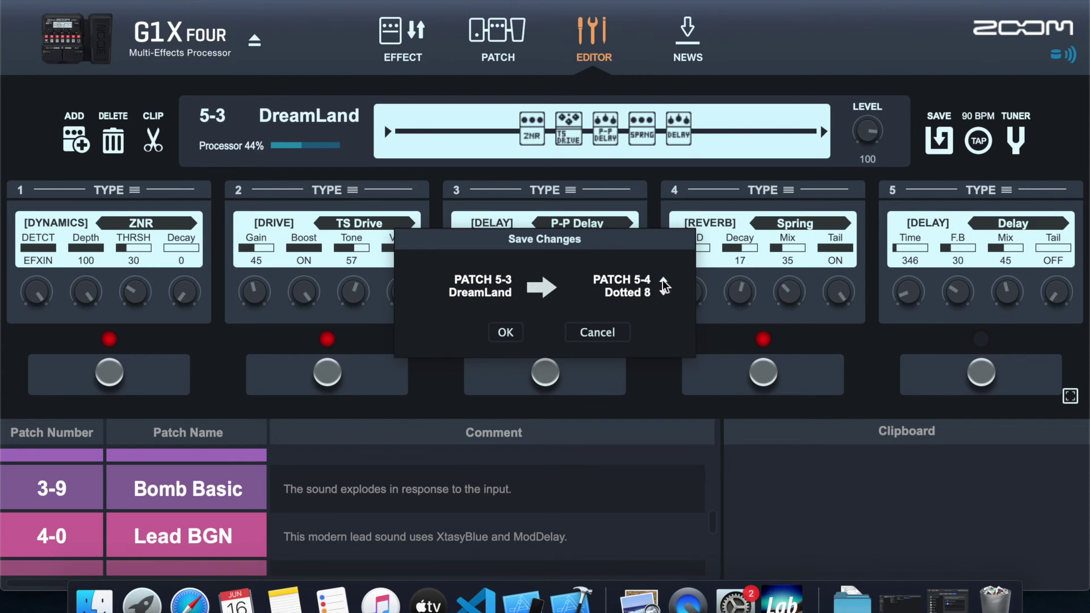
click(505, 332)
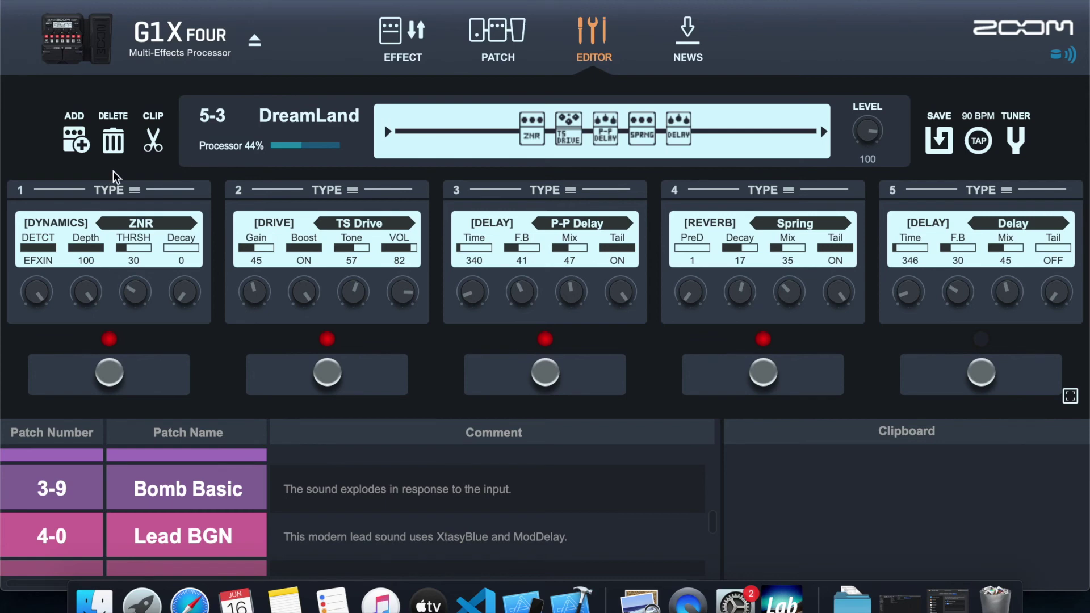
scroll(251, 476, down, 5)
scroll(252, 476, down, 7)
scroll(252, 476, down, 6)
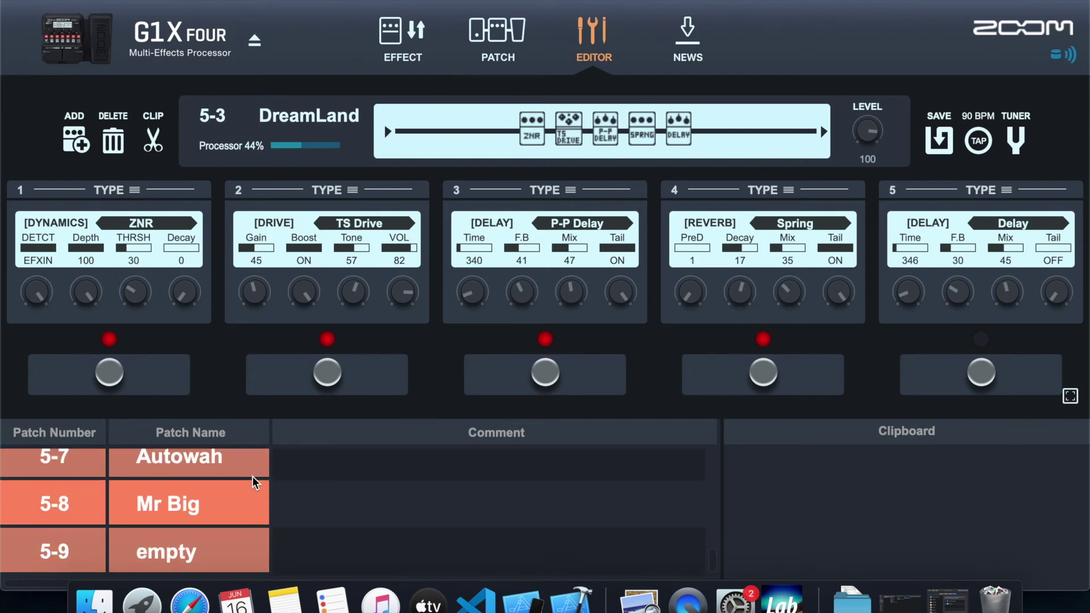
scroll(252, 476, up, 10)
scroll(252, 476, up, 5)
scroll(252, 477, up, 5)
scroll(252, 476, up, 3)
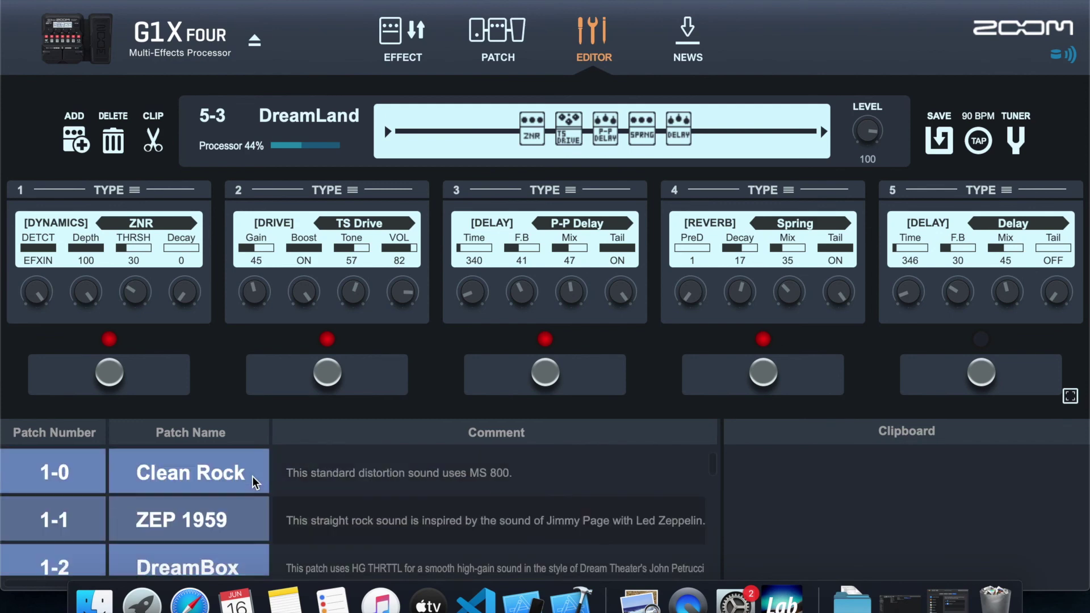
scroll(252, 481, down, 2)
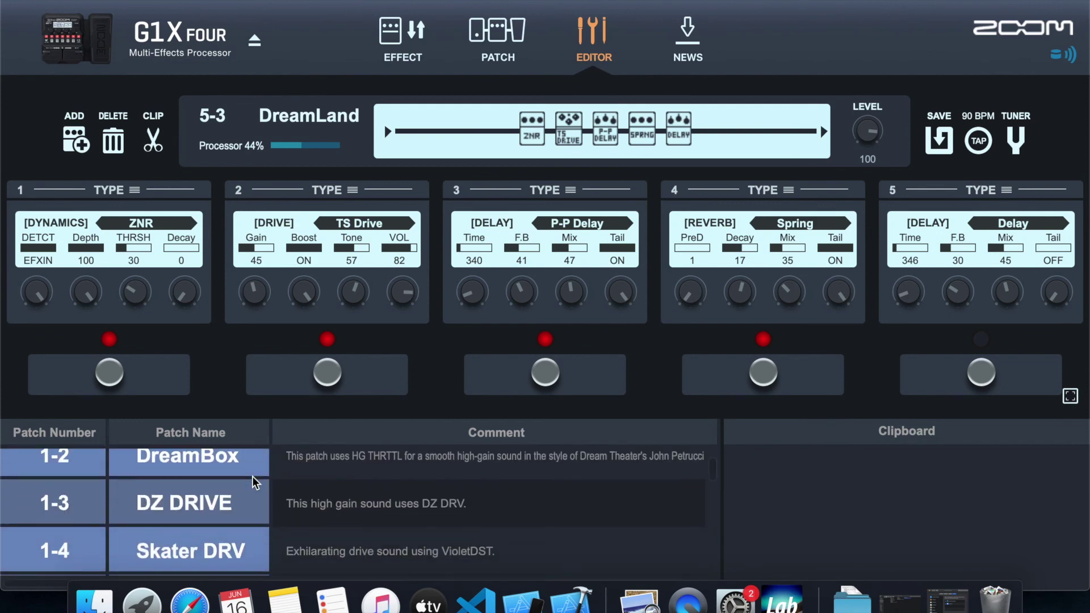
Step: Show the NEWS page and open the first A1 FOUR creator patch article
click(687, 34)
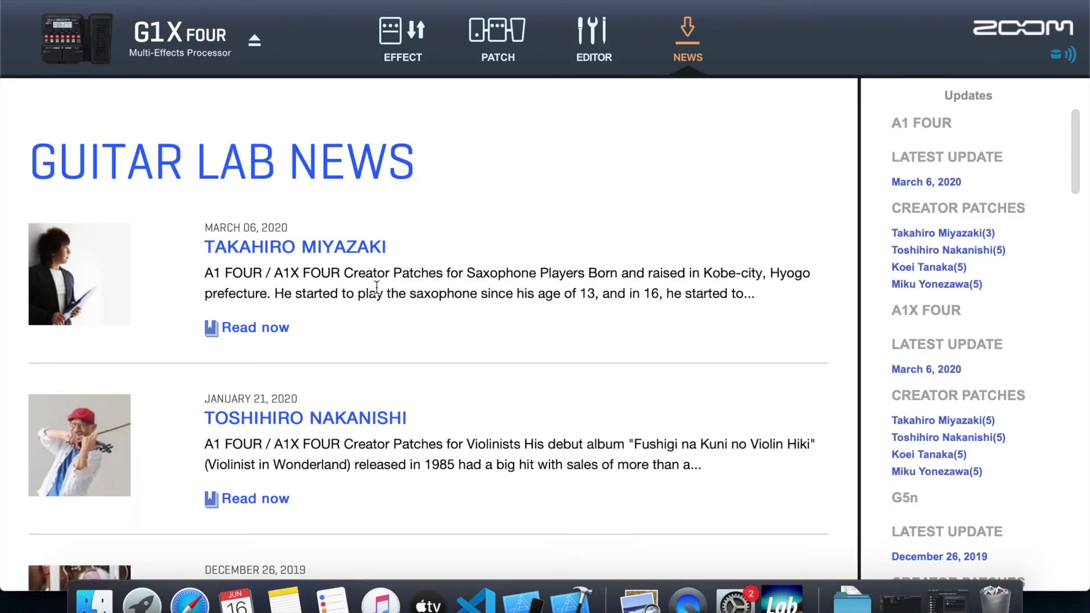
scroll(477, 296, down, 3)
scroll(477, 297, down, 3)
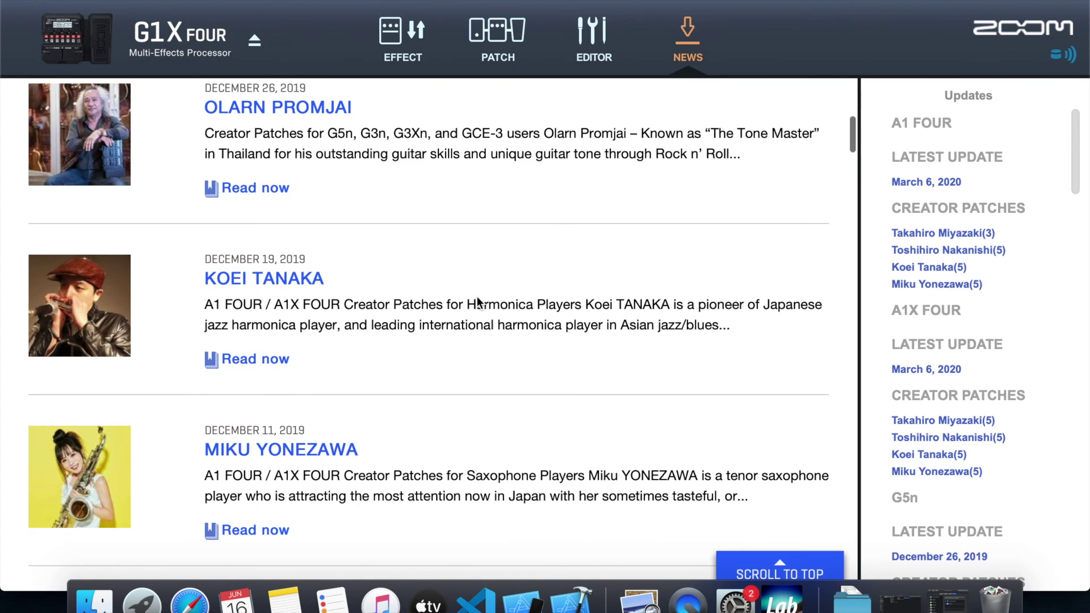
scroll(478, 297, up, 6)
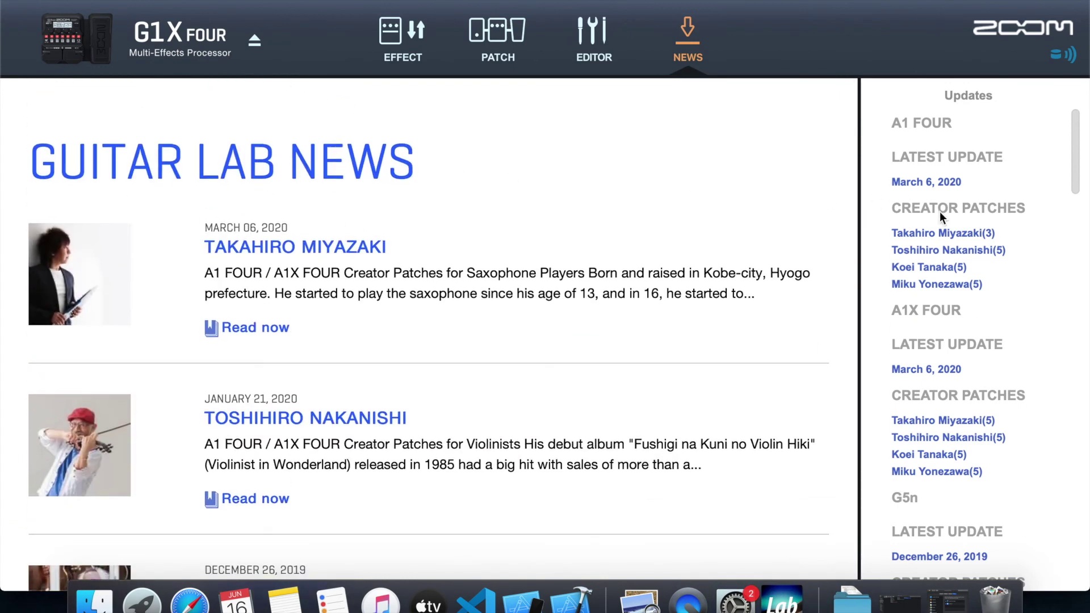
click(942, 233)
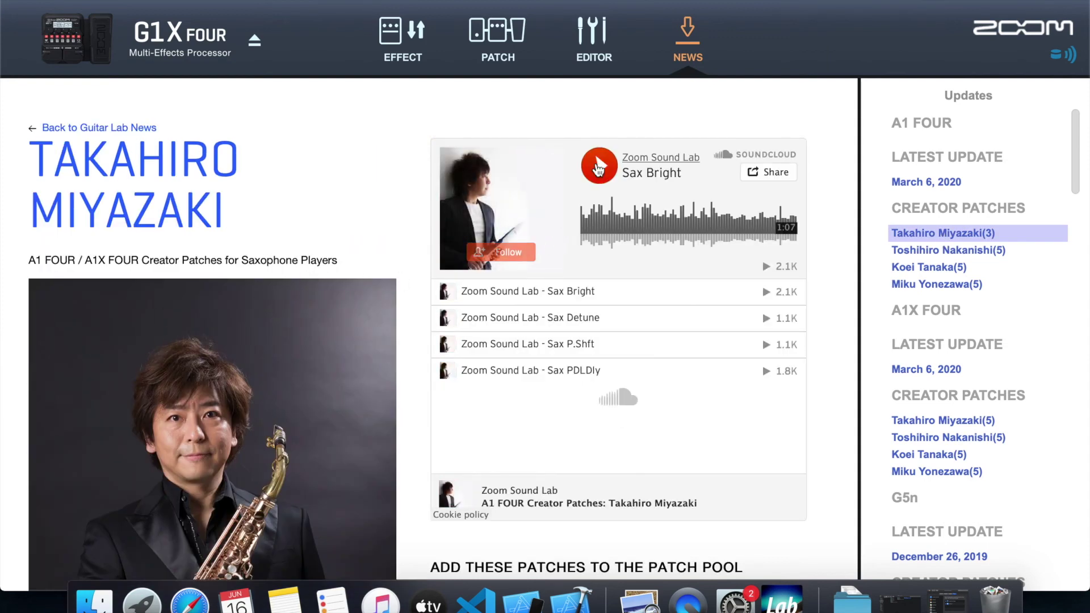
scroll(413, 236, down, 3)
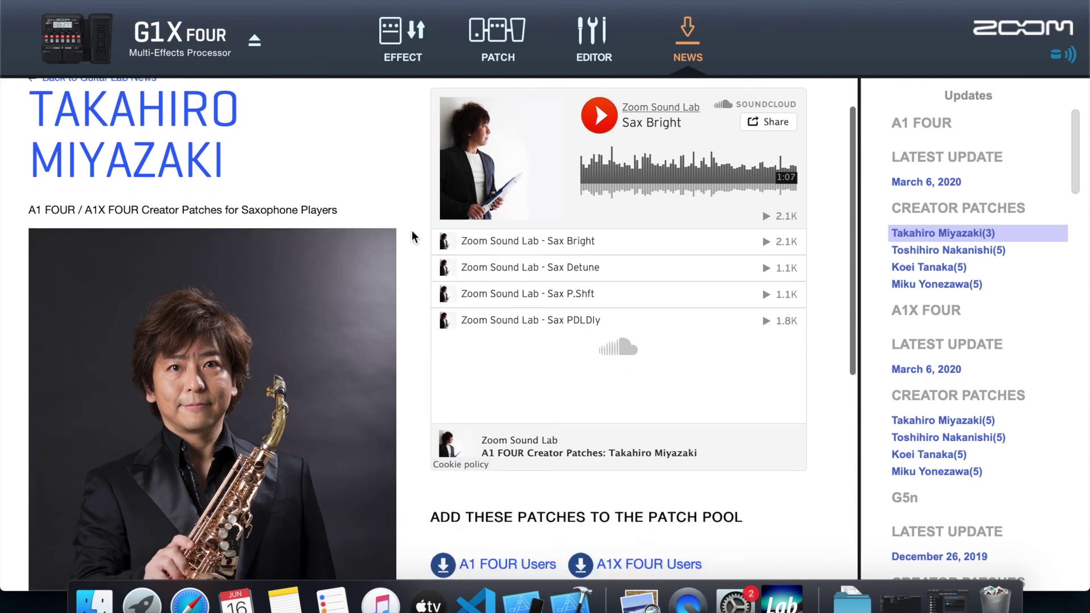
scroll(416, 236, up, 4)
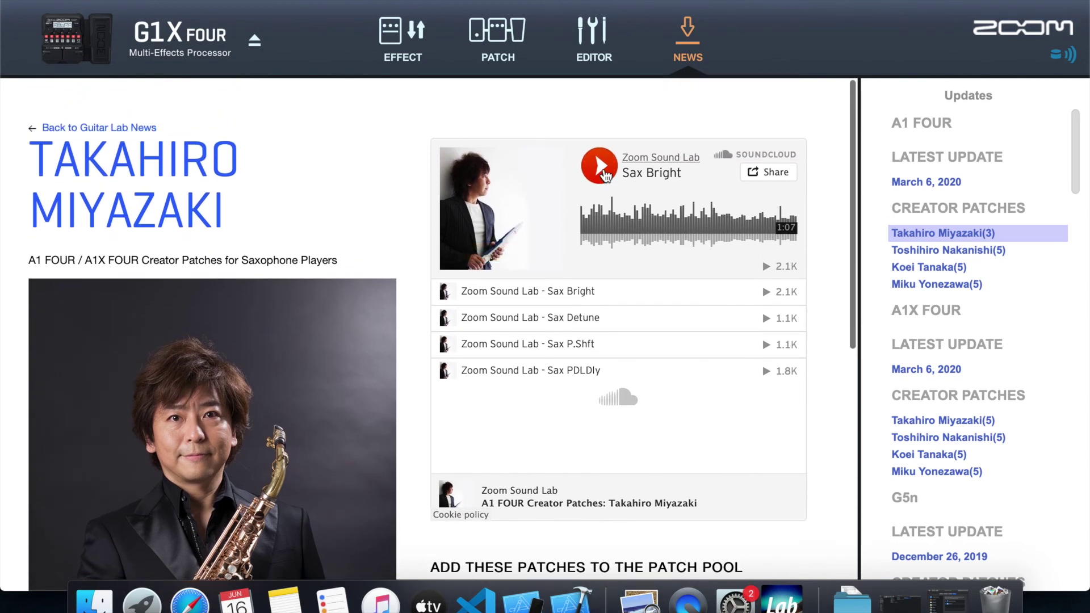
Step: Play the Sax Bright demo, switch to Sax Detune, then stop playback
click(601, 168)
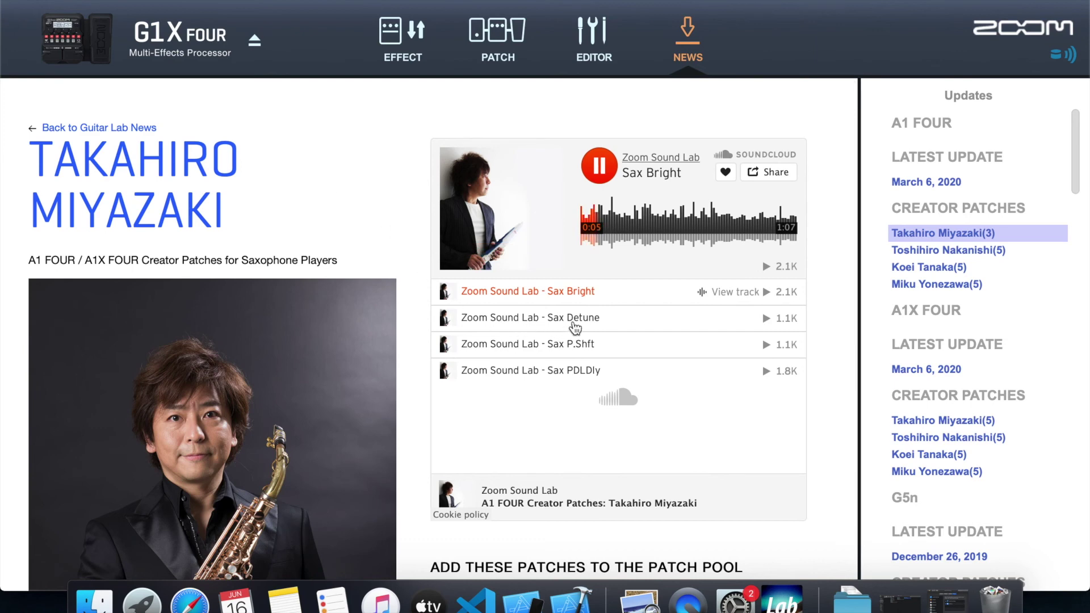
click(576, 320)
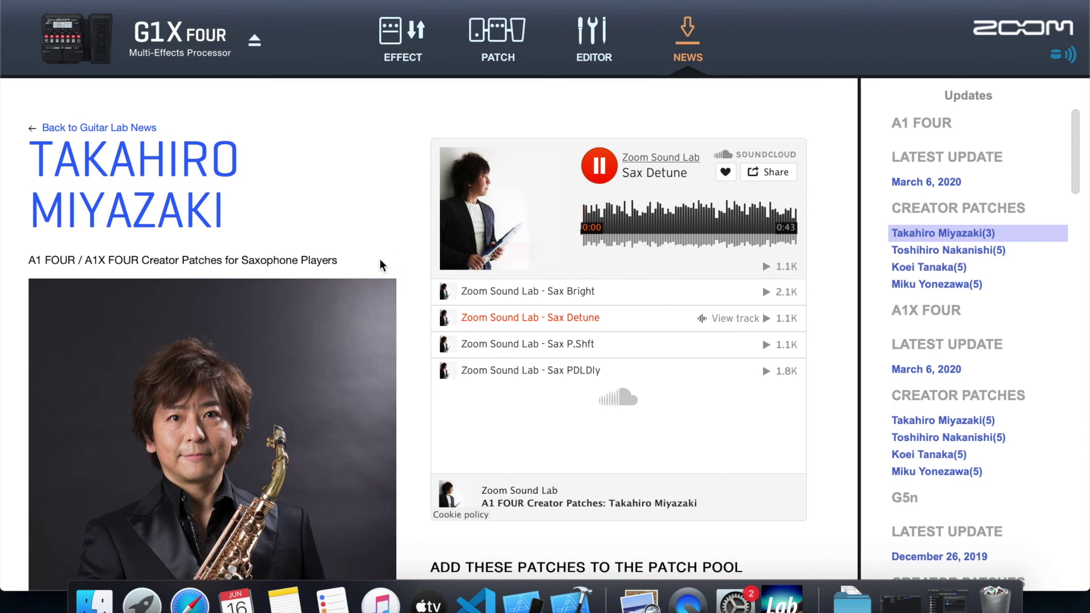
scroll(380, 264, down, 3)
scroll(380, 259, down, 3)
scroll(380, 259, down, 2)
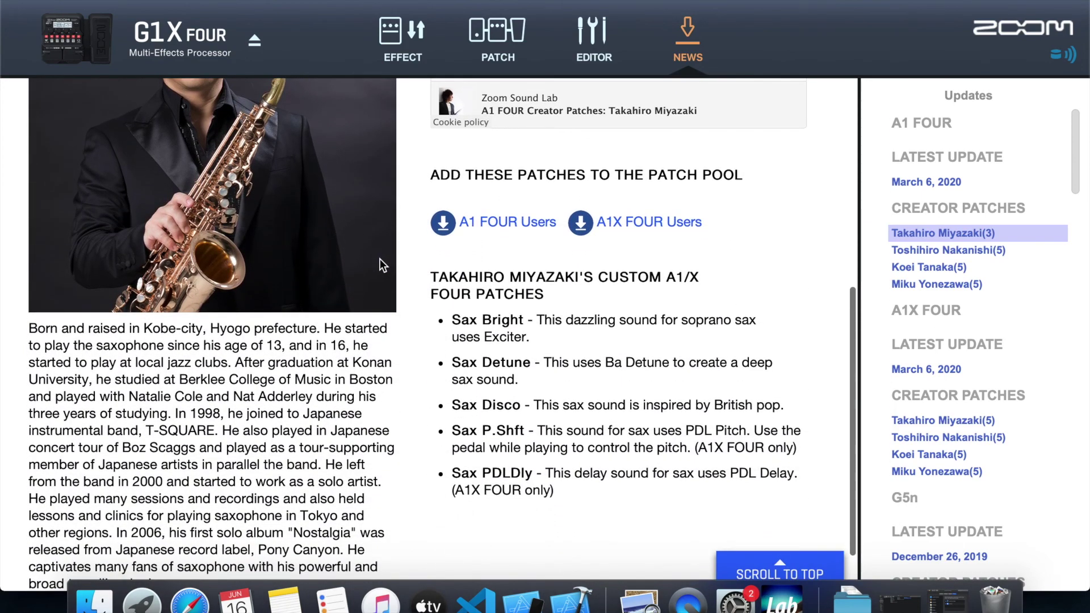
scroll(379, 258, up, 5)
scroll(379, 258, up, 2)
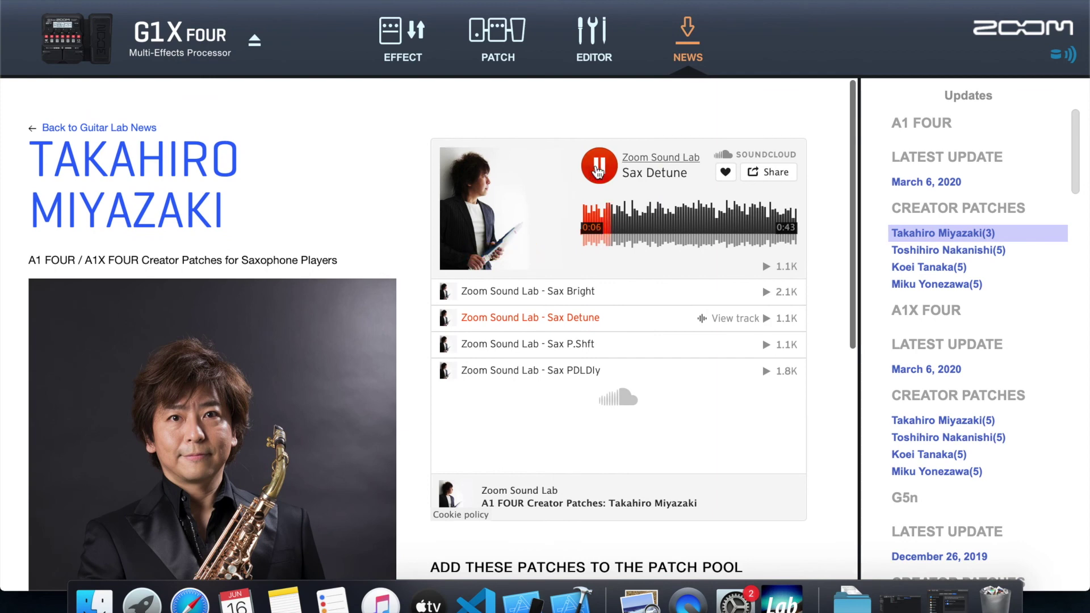
click(599, 169)
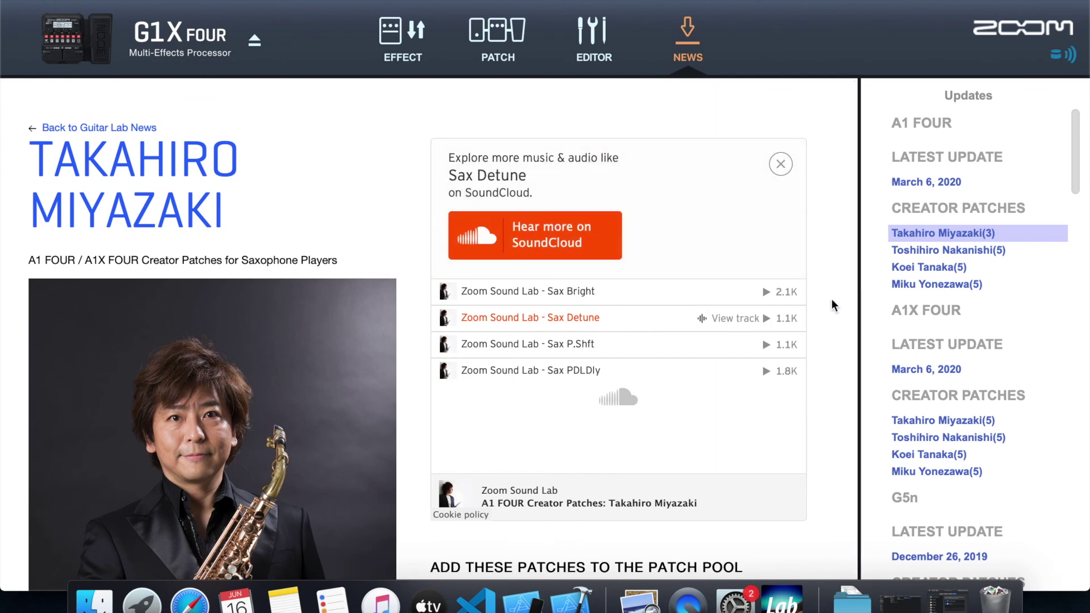
scroll(934, 331, down, 1)
scroll(934, 331, down, 1)
scroll(934, 332, down, 1)
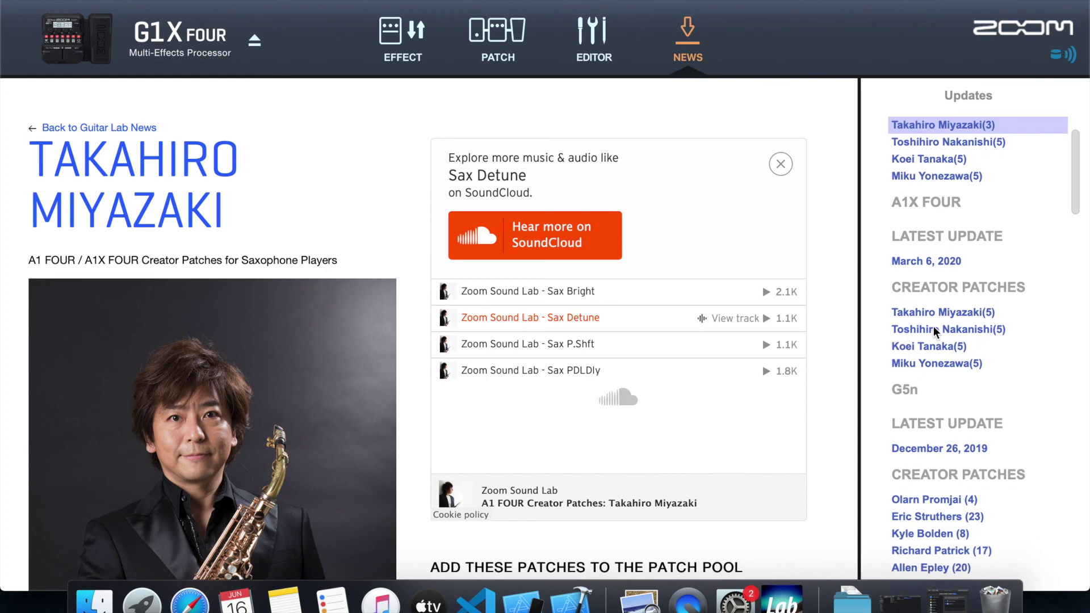
scroll(934, 331, down, 3)
scroll(933, 331, down, 1)
scroll(934, 331, up, 5)
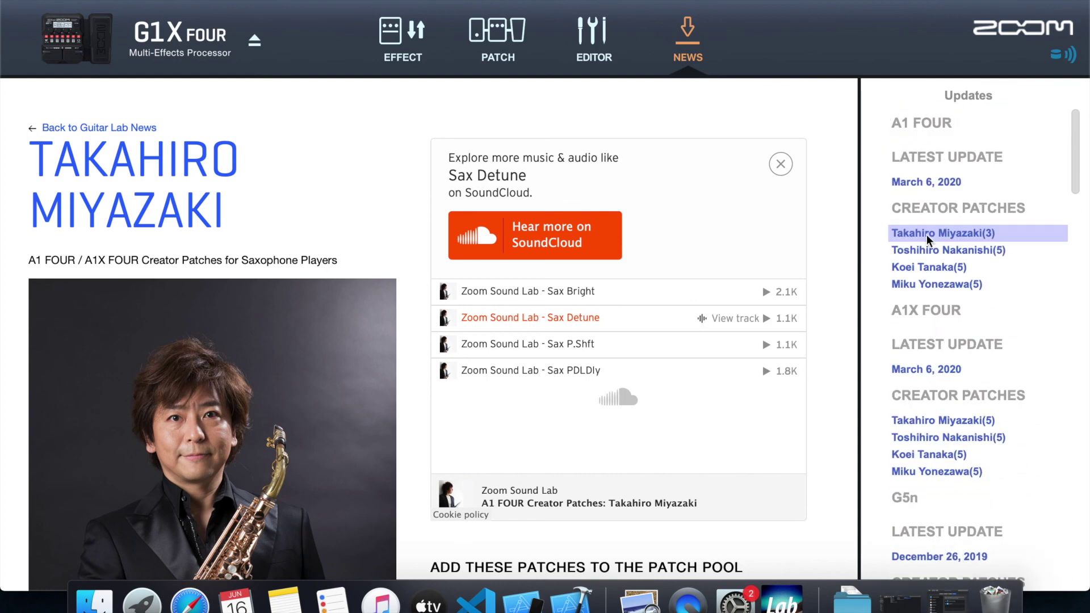
scroll(907, 290, down, 2)
scroll(907, 290, down, 3)
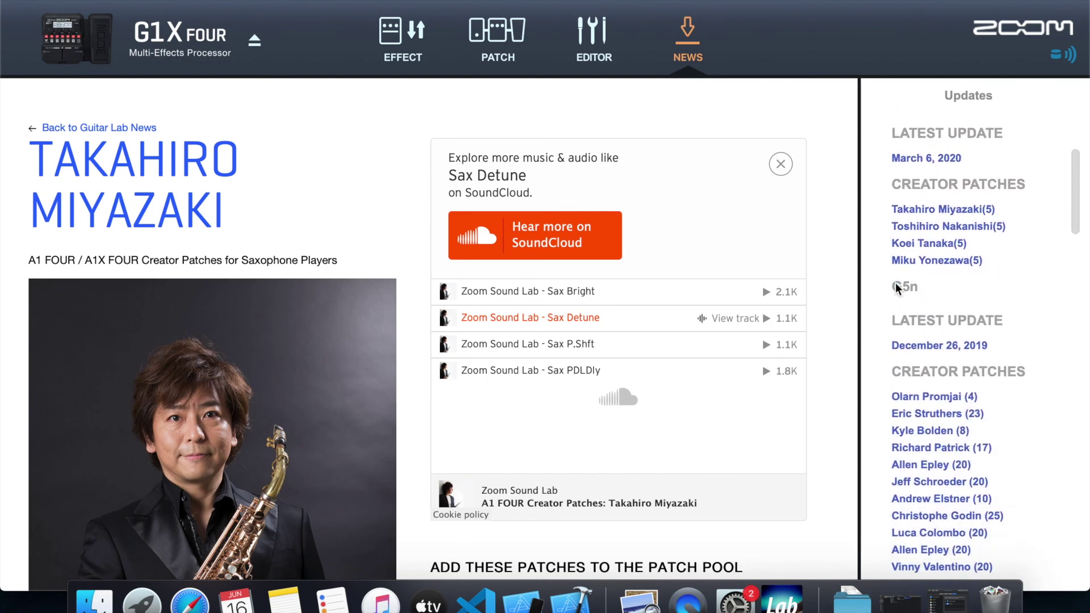
scroll(907, 290, down, 3)
scroll(907, 289, down, 5)
scroll(906, 290, down, 4)
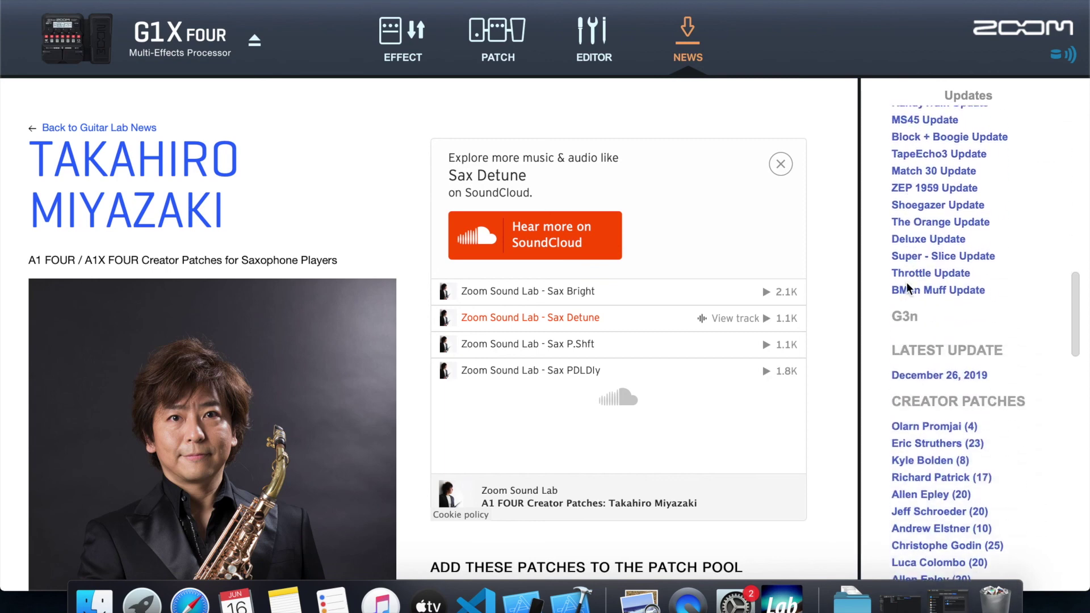
scroll(906, 290, down, 2)
scroll(907, 290, down, 2)
scroll(906, 290, down, 2)
scroll(907, 290, down, 5)
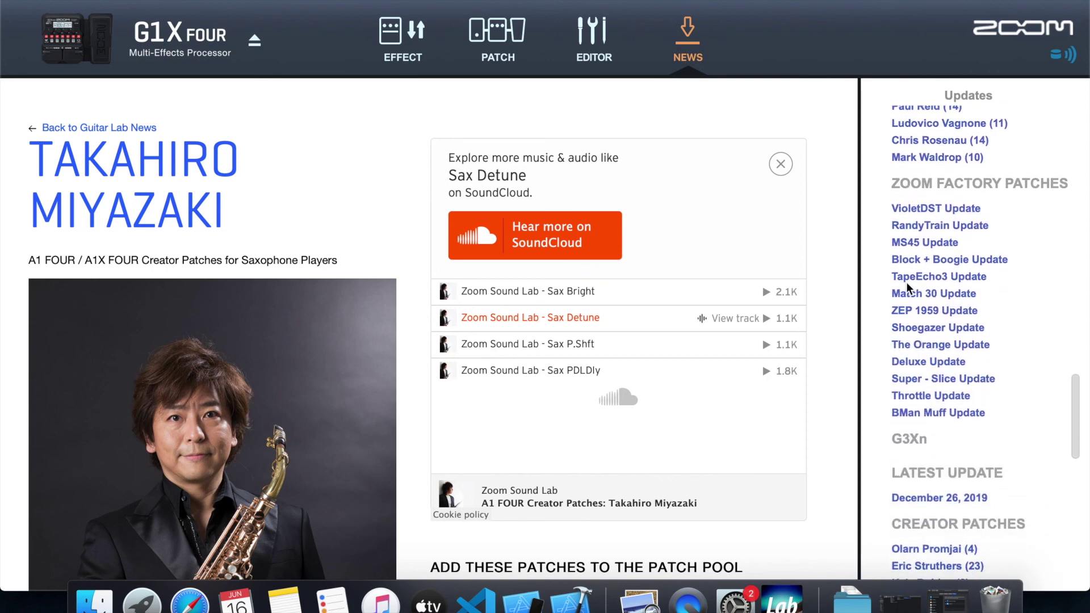
scroll(906, 290, down, 2)
scroll(906, 290, down, 2)
scroll(907, 290, down, 5)
scroll(907, 290, down, 4)
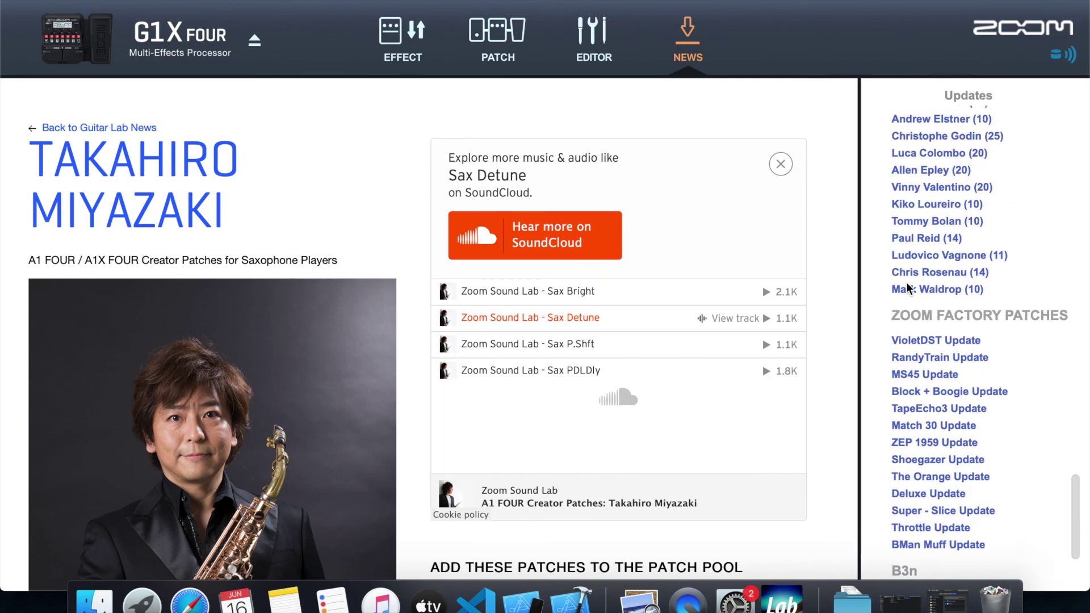
scroll(907, 290, down, 4)
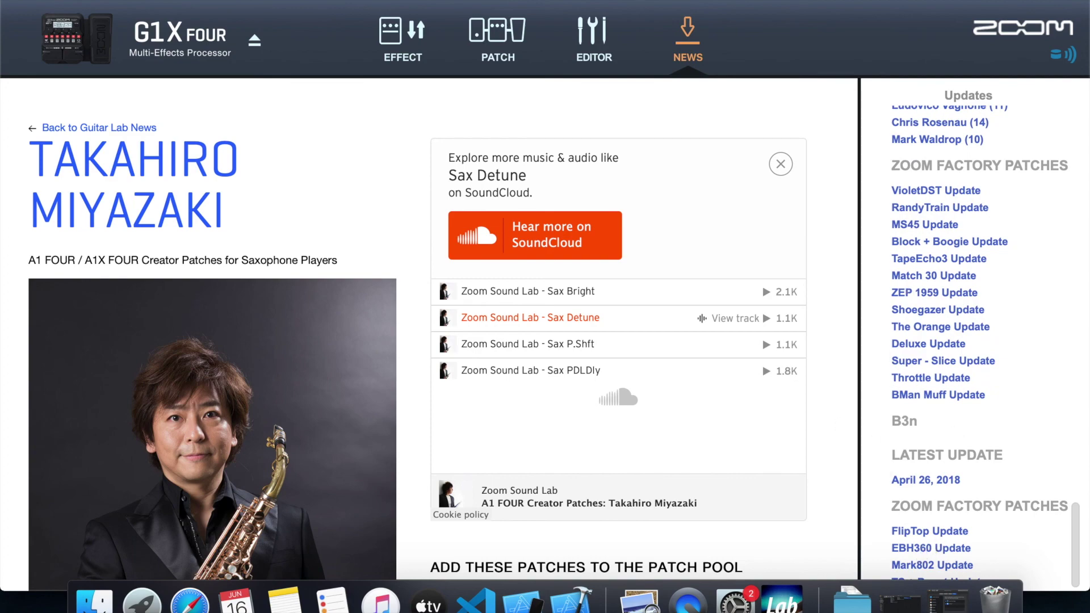
scroll(940, 439, up, 2)
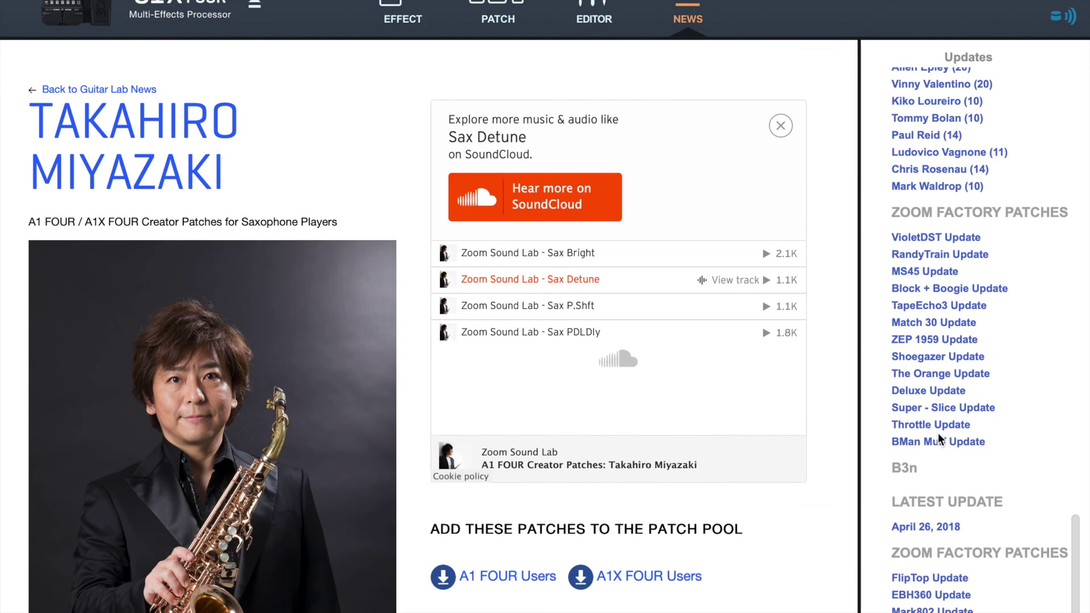
scroll(941, 438, up, 10)
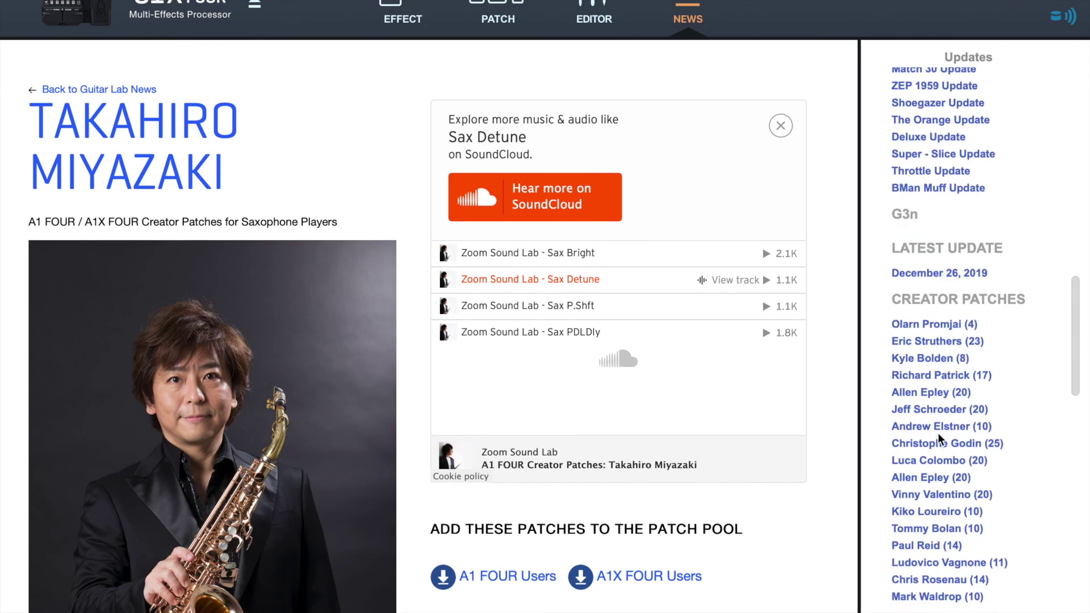
scroll(940, 438, up, 3)
scroll(940, 438, up, 8)
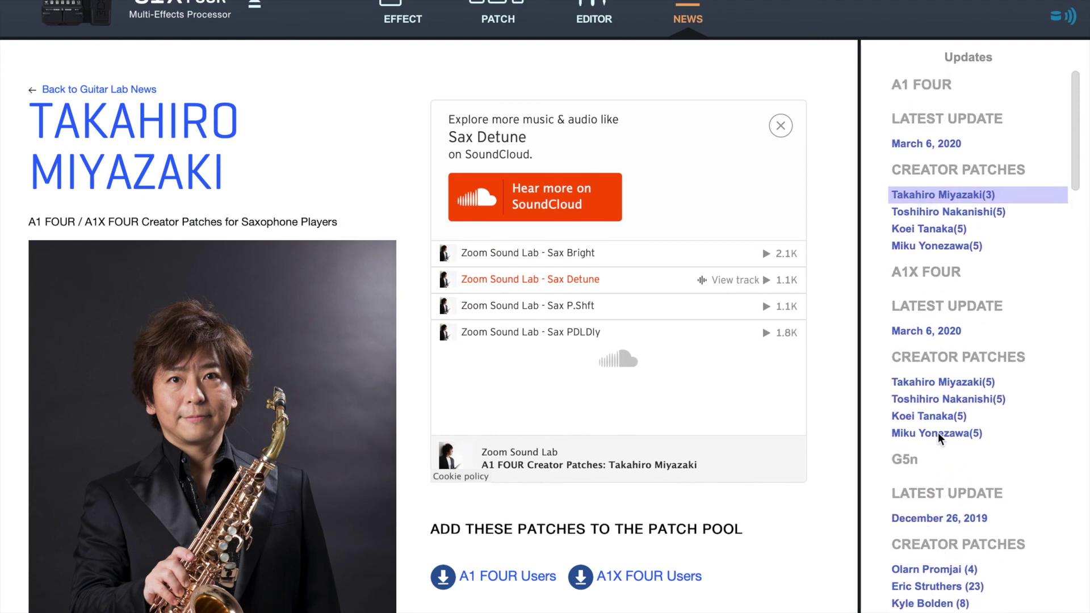
scroll(953, 241, down, 3)
scroll(954, 238, down, 3)
scroll(949, 240, down, 1)
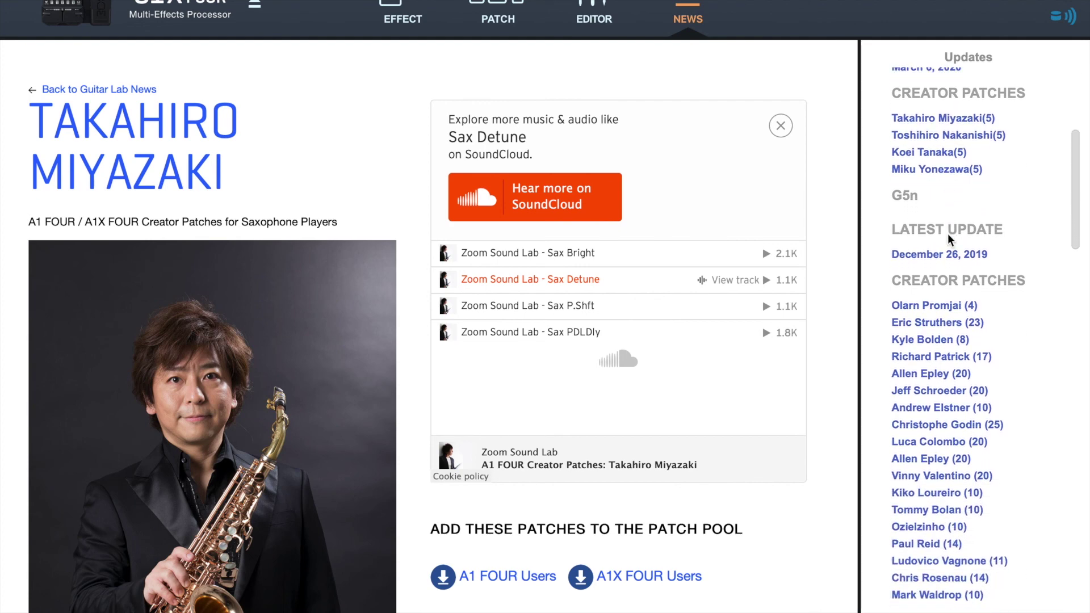
scroll(948, 239, down, 3)
scroll(948, 239, down, 2)
scroll(948, 239, down, 1)
scroll(949, 239, down, 1)
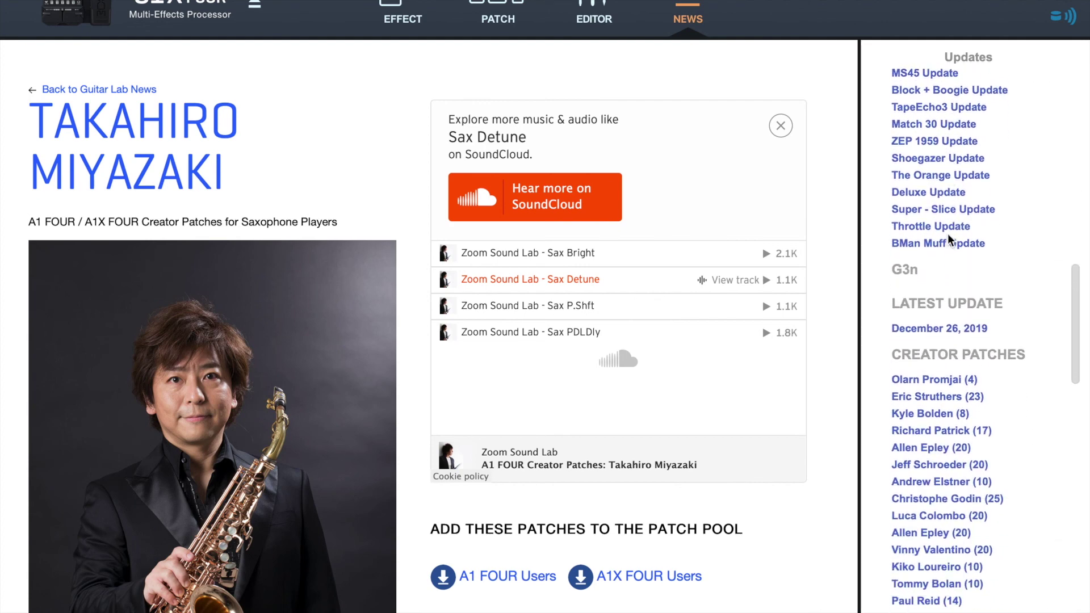
scroll(948, 238, up, 1)
scroll(948, 239, up, 1)
scroll(948, 239, up, 2)
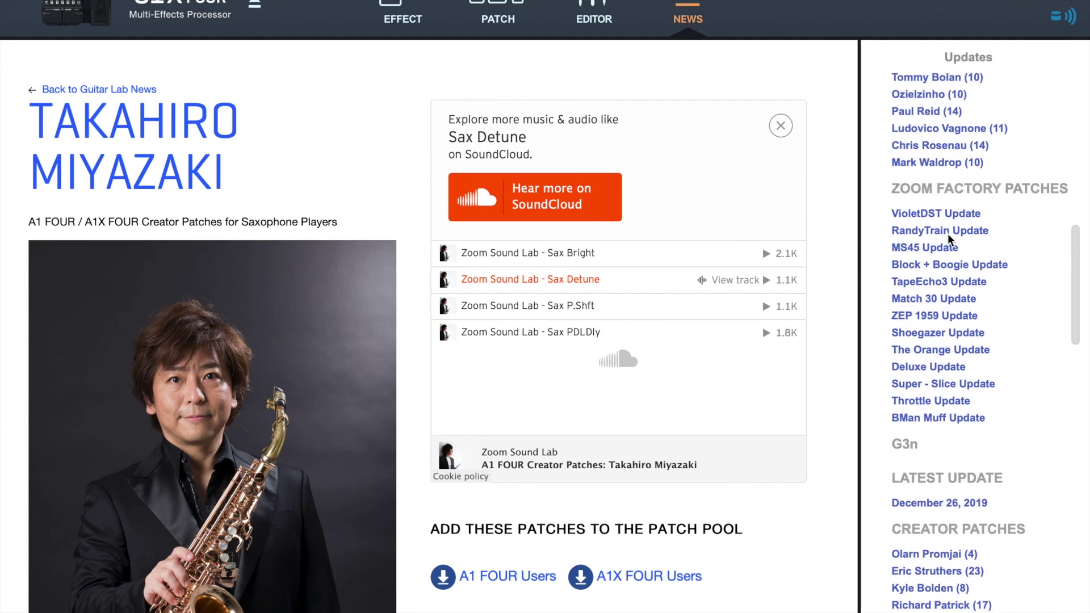